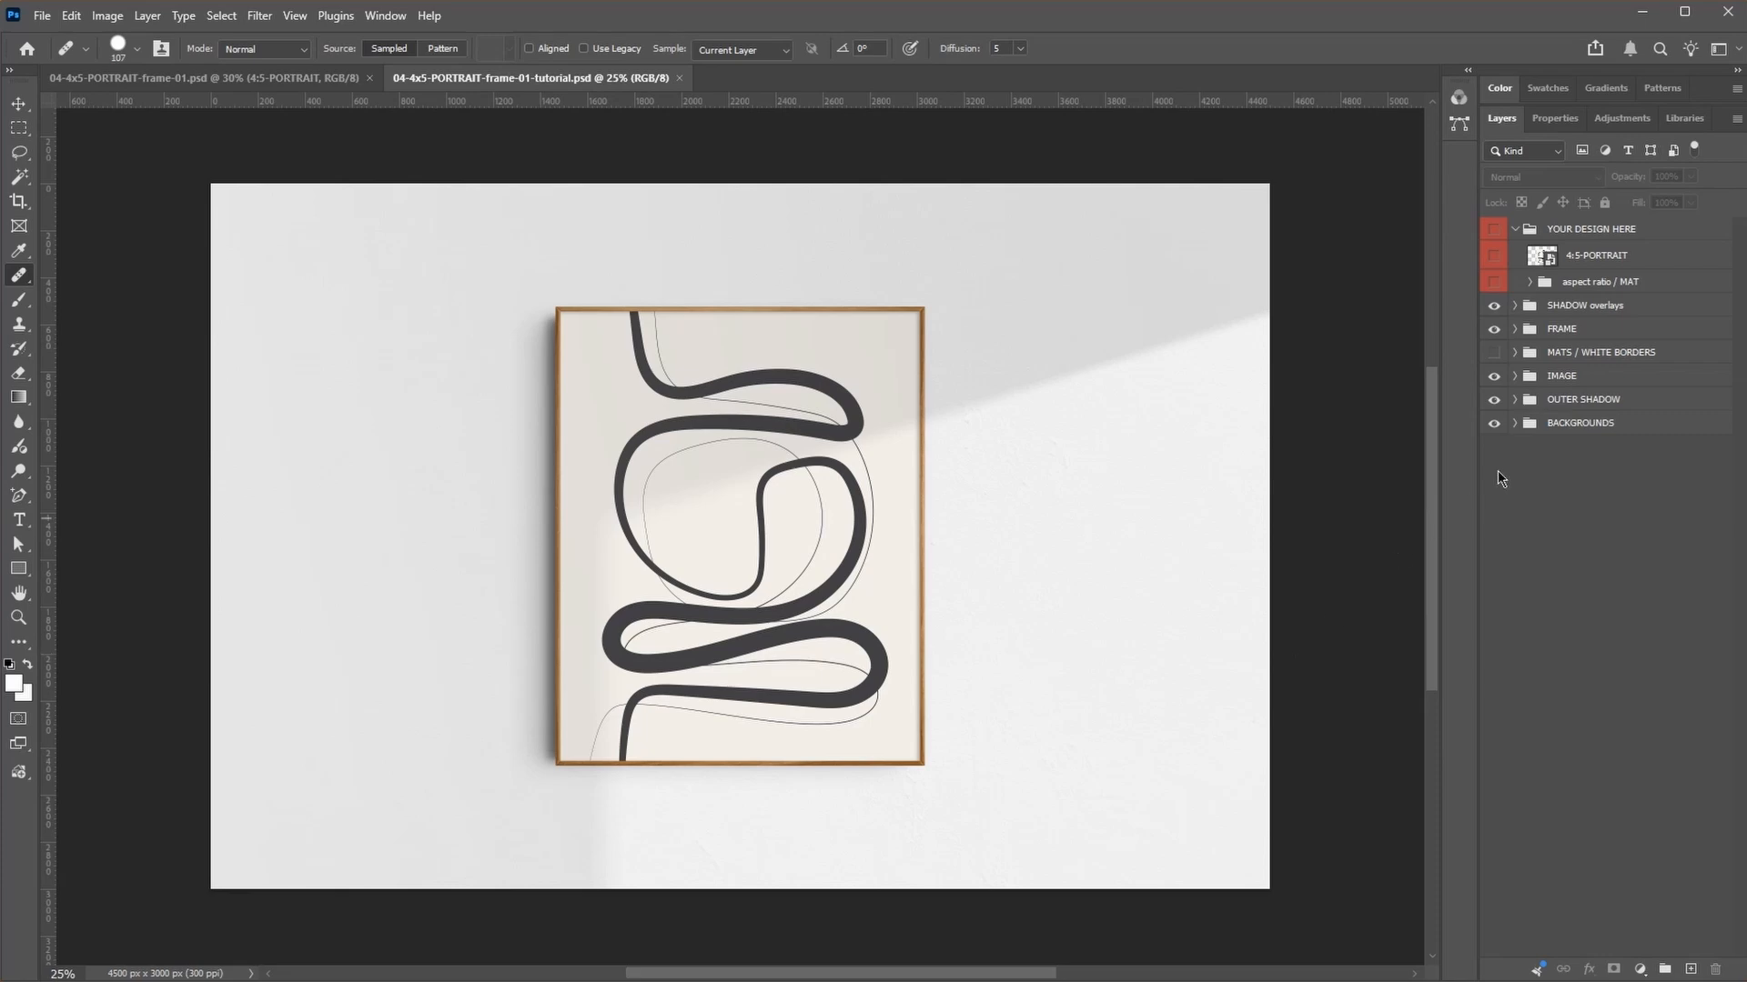
Step: In the 4:5-PORTRAIT smart object, hide the artwork layer and add a white solid color fill layer beneath it
double_click(1537, 258)
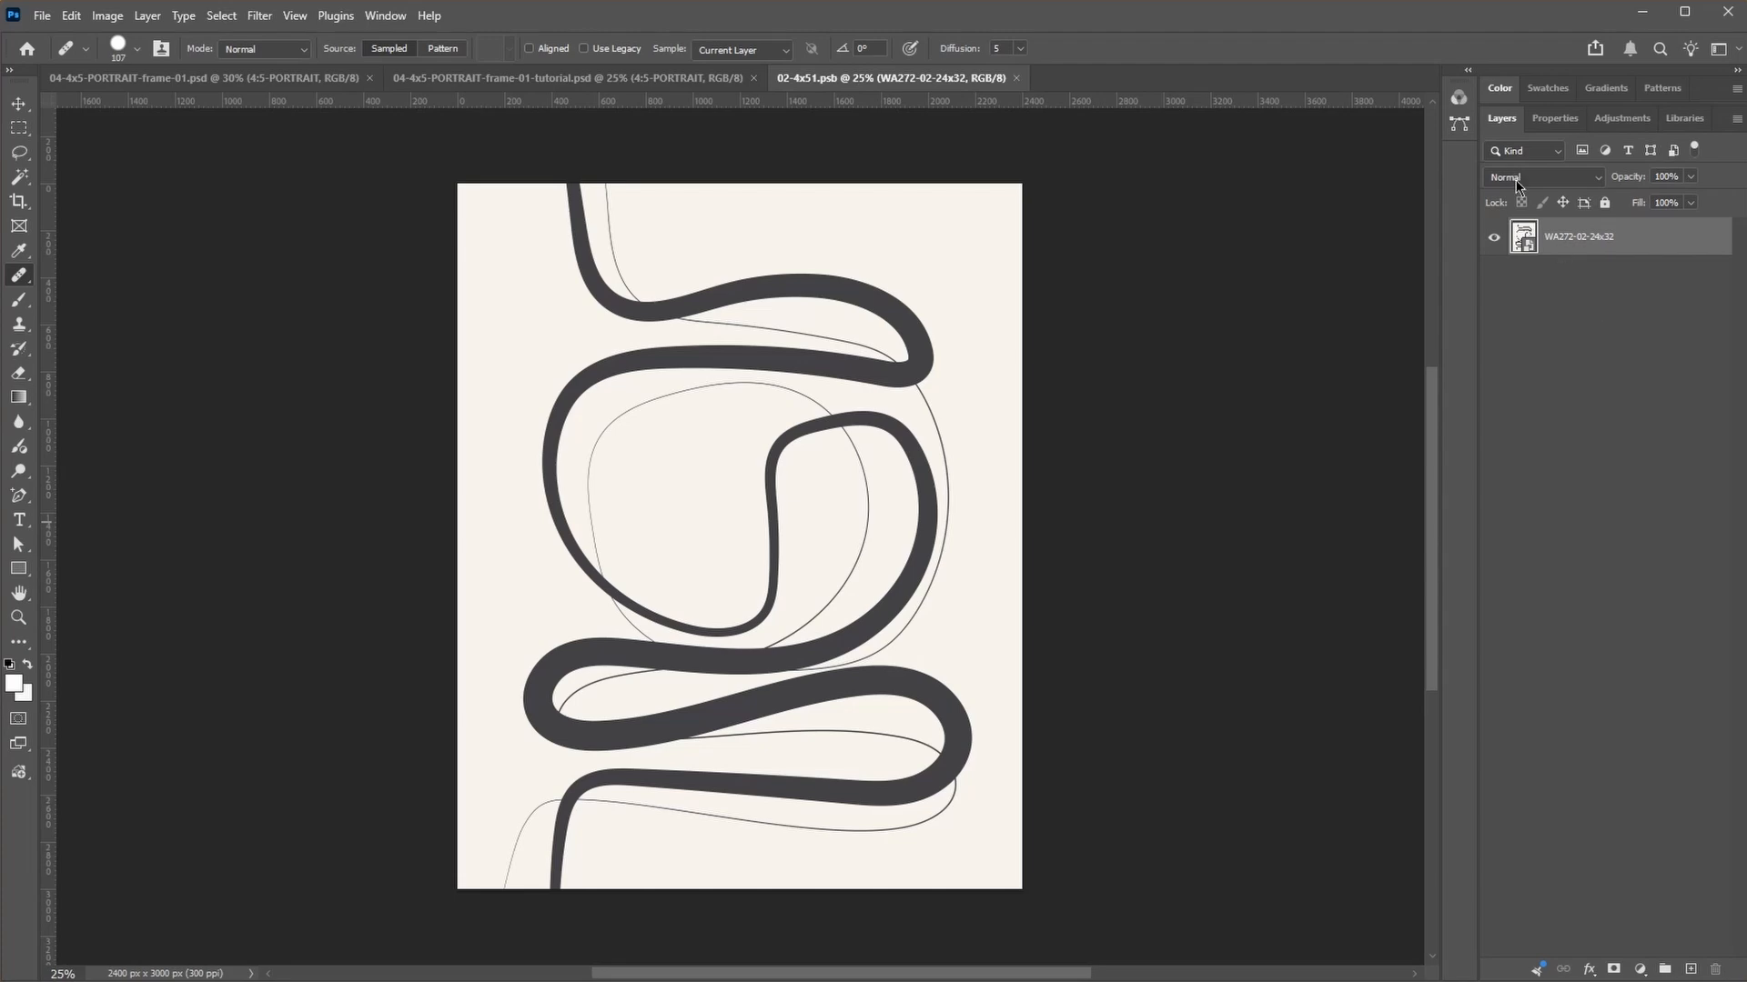
left_click(1494, 237)
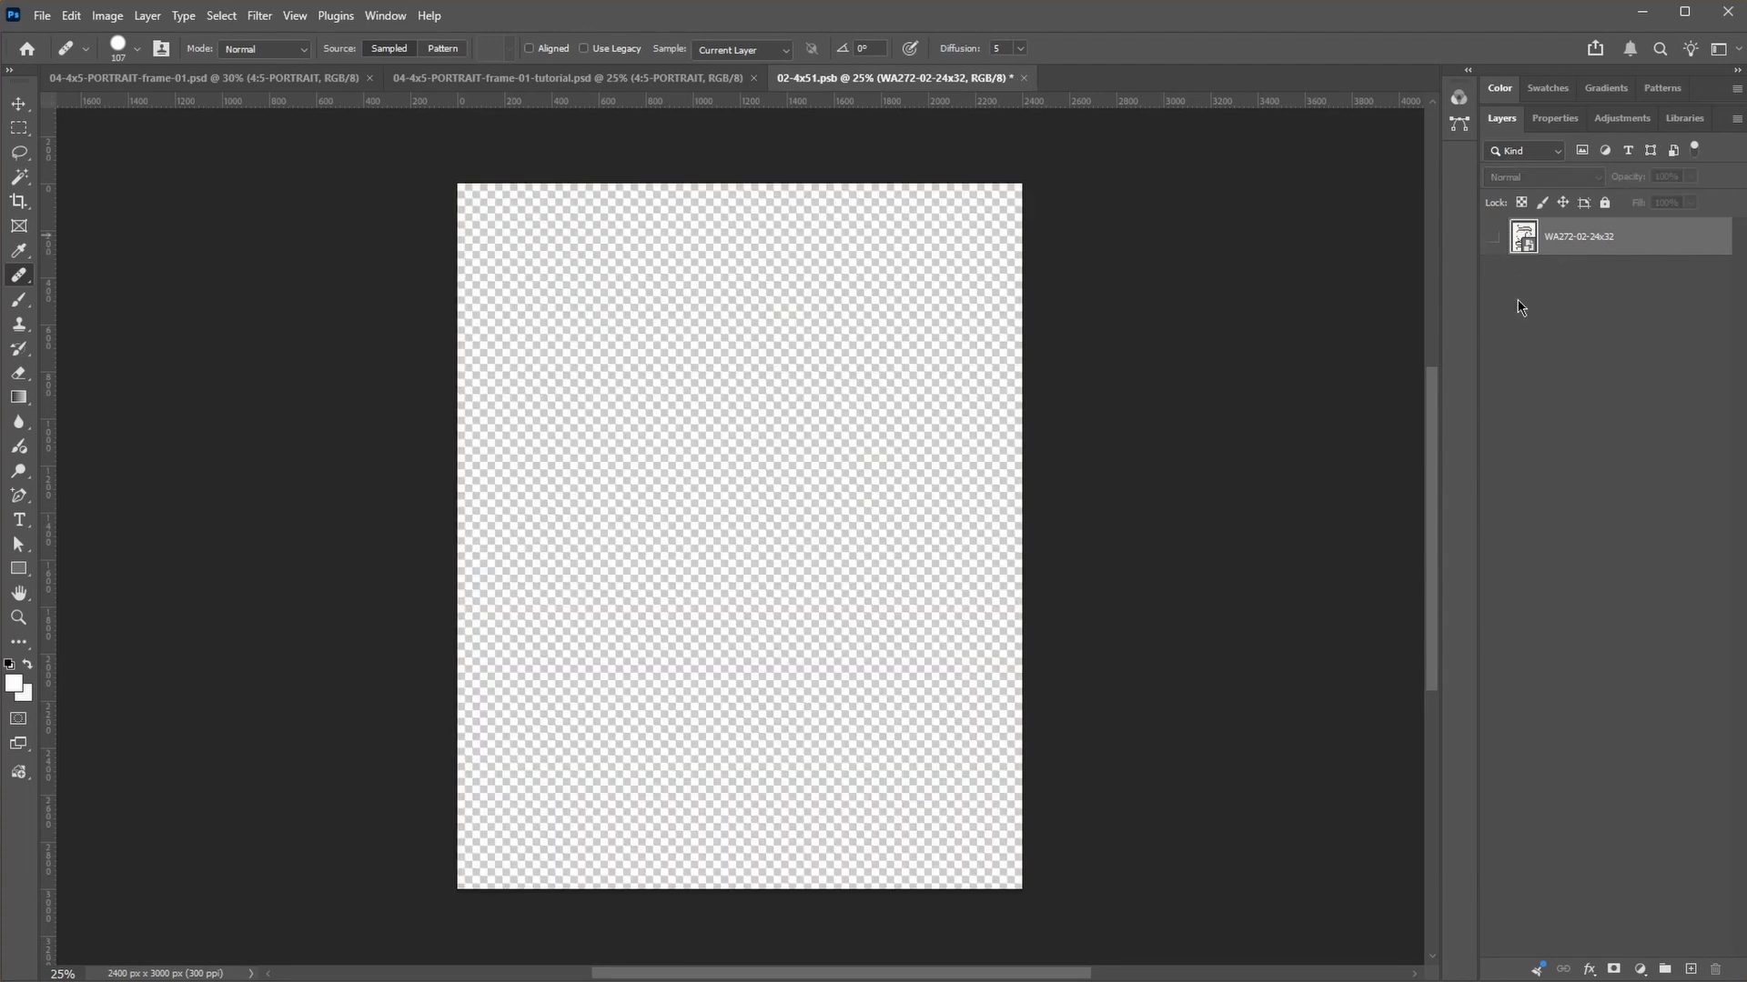
left_click(1642, 970)
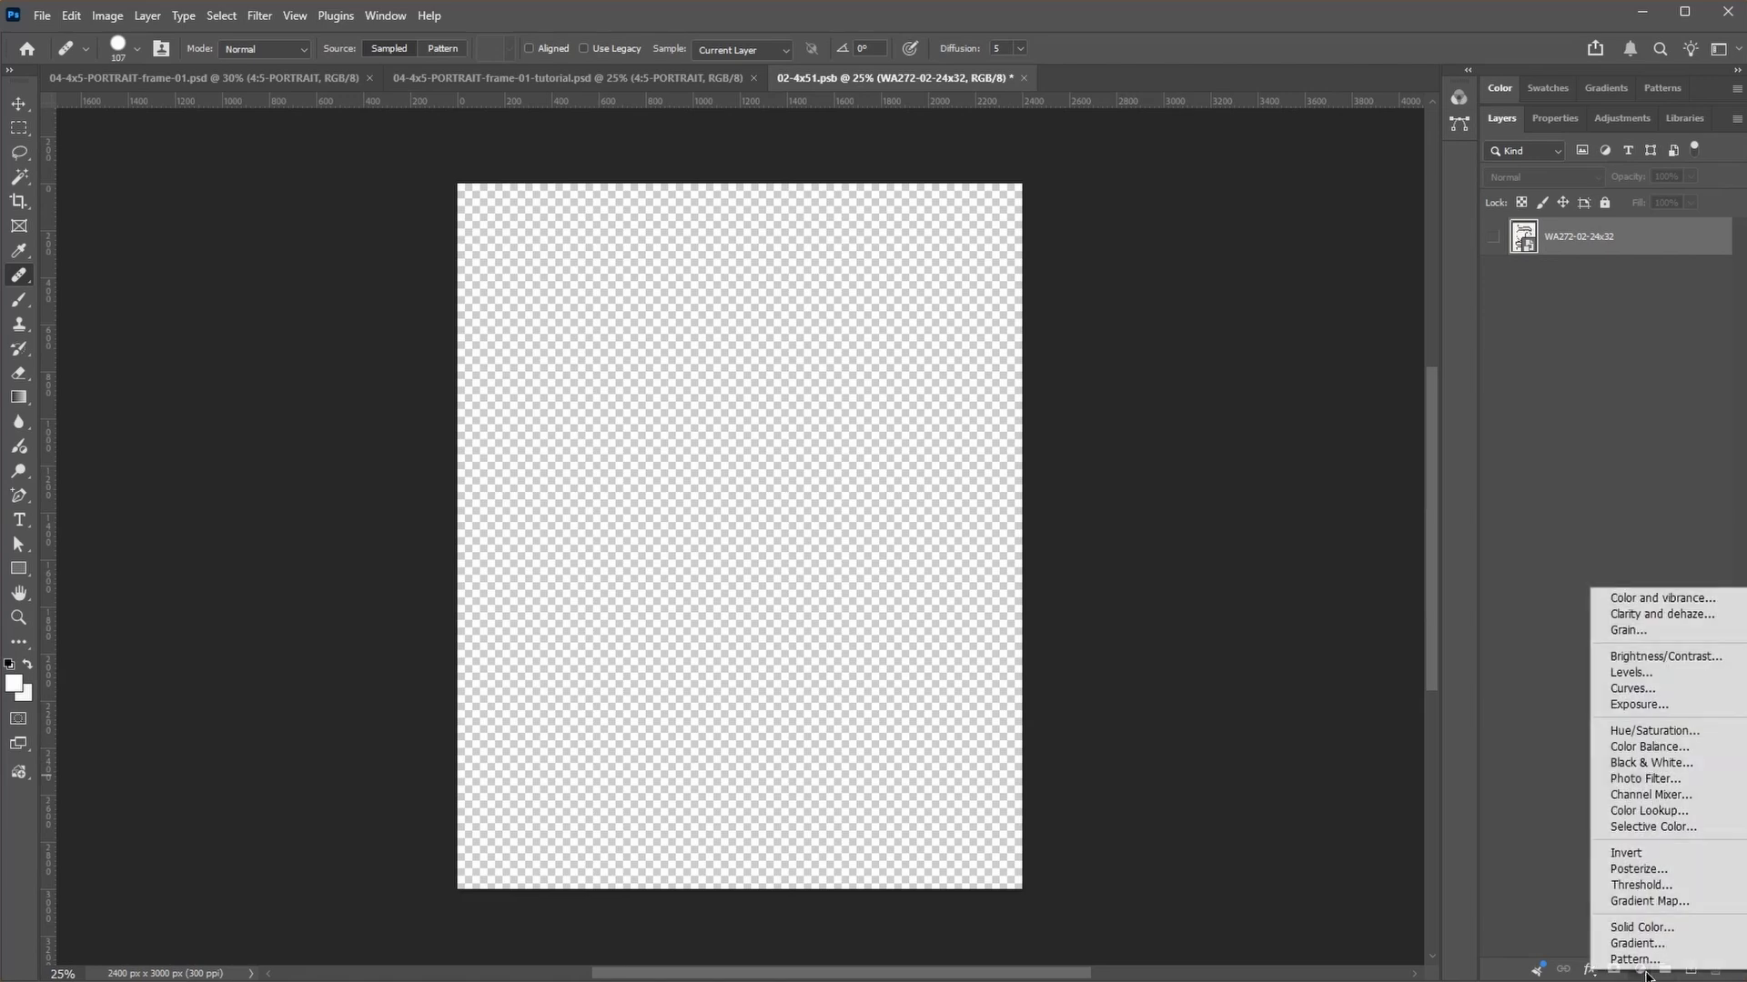
left_click(1684, 931)
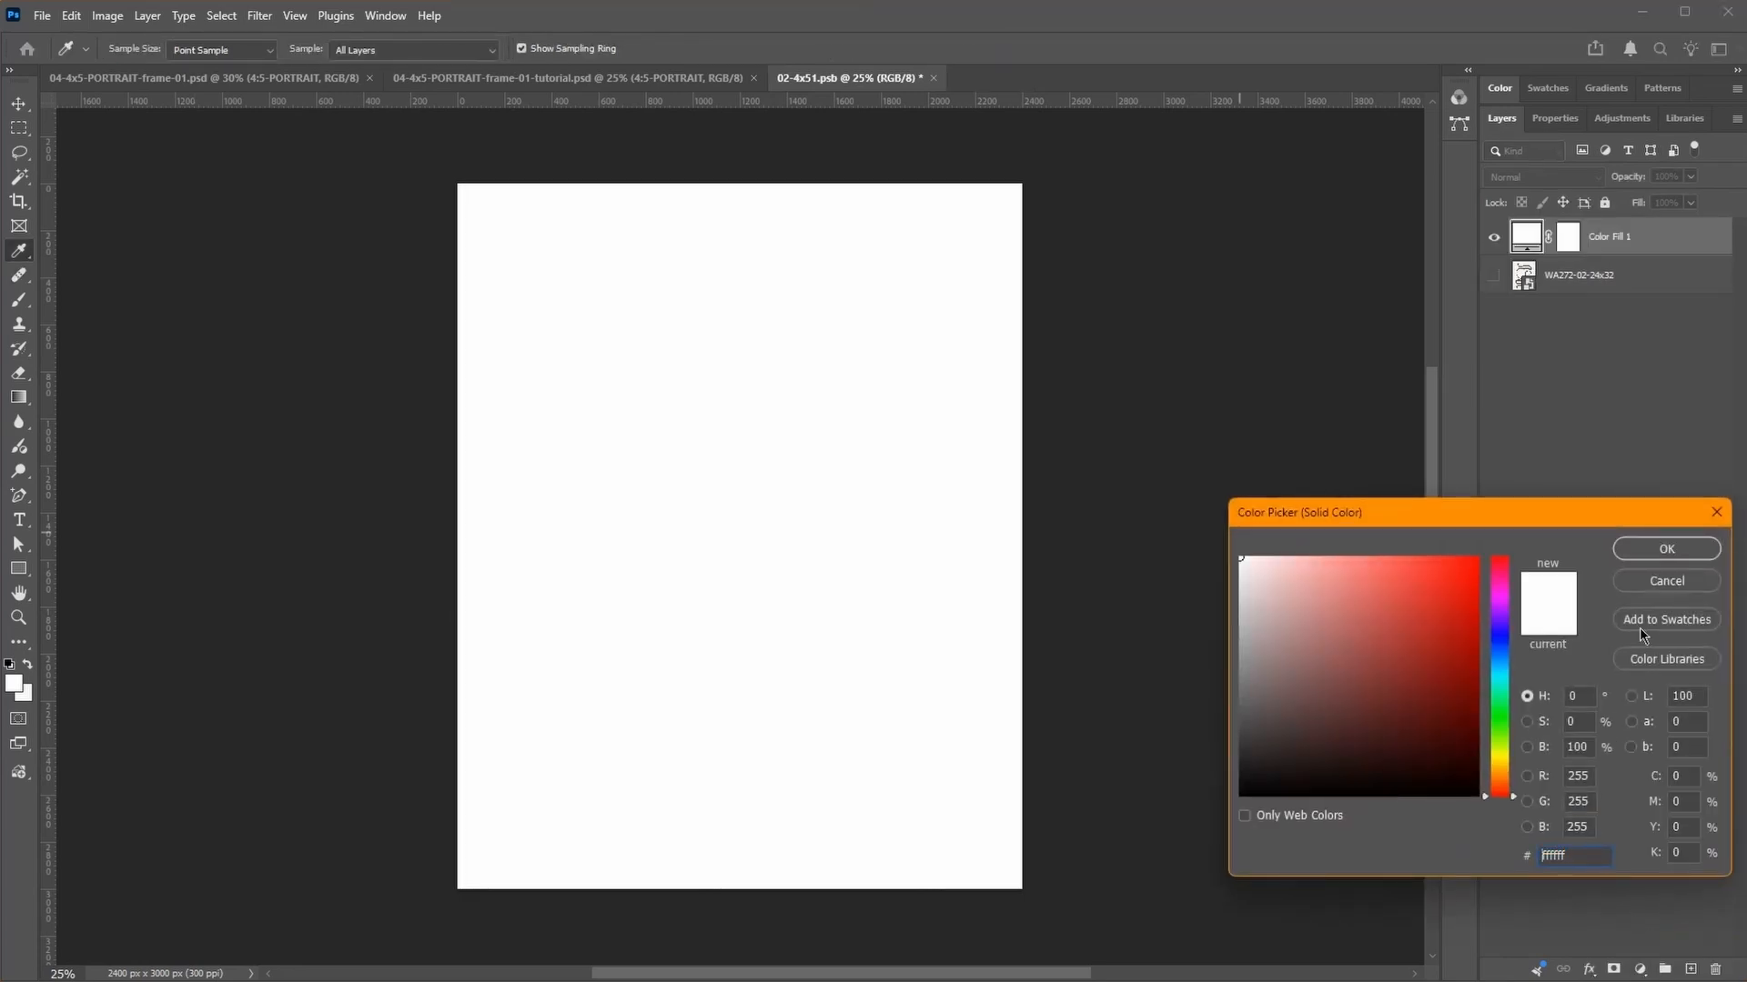
left_click(1667, 550)
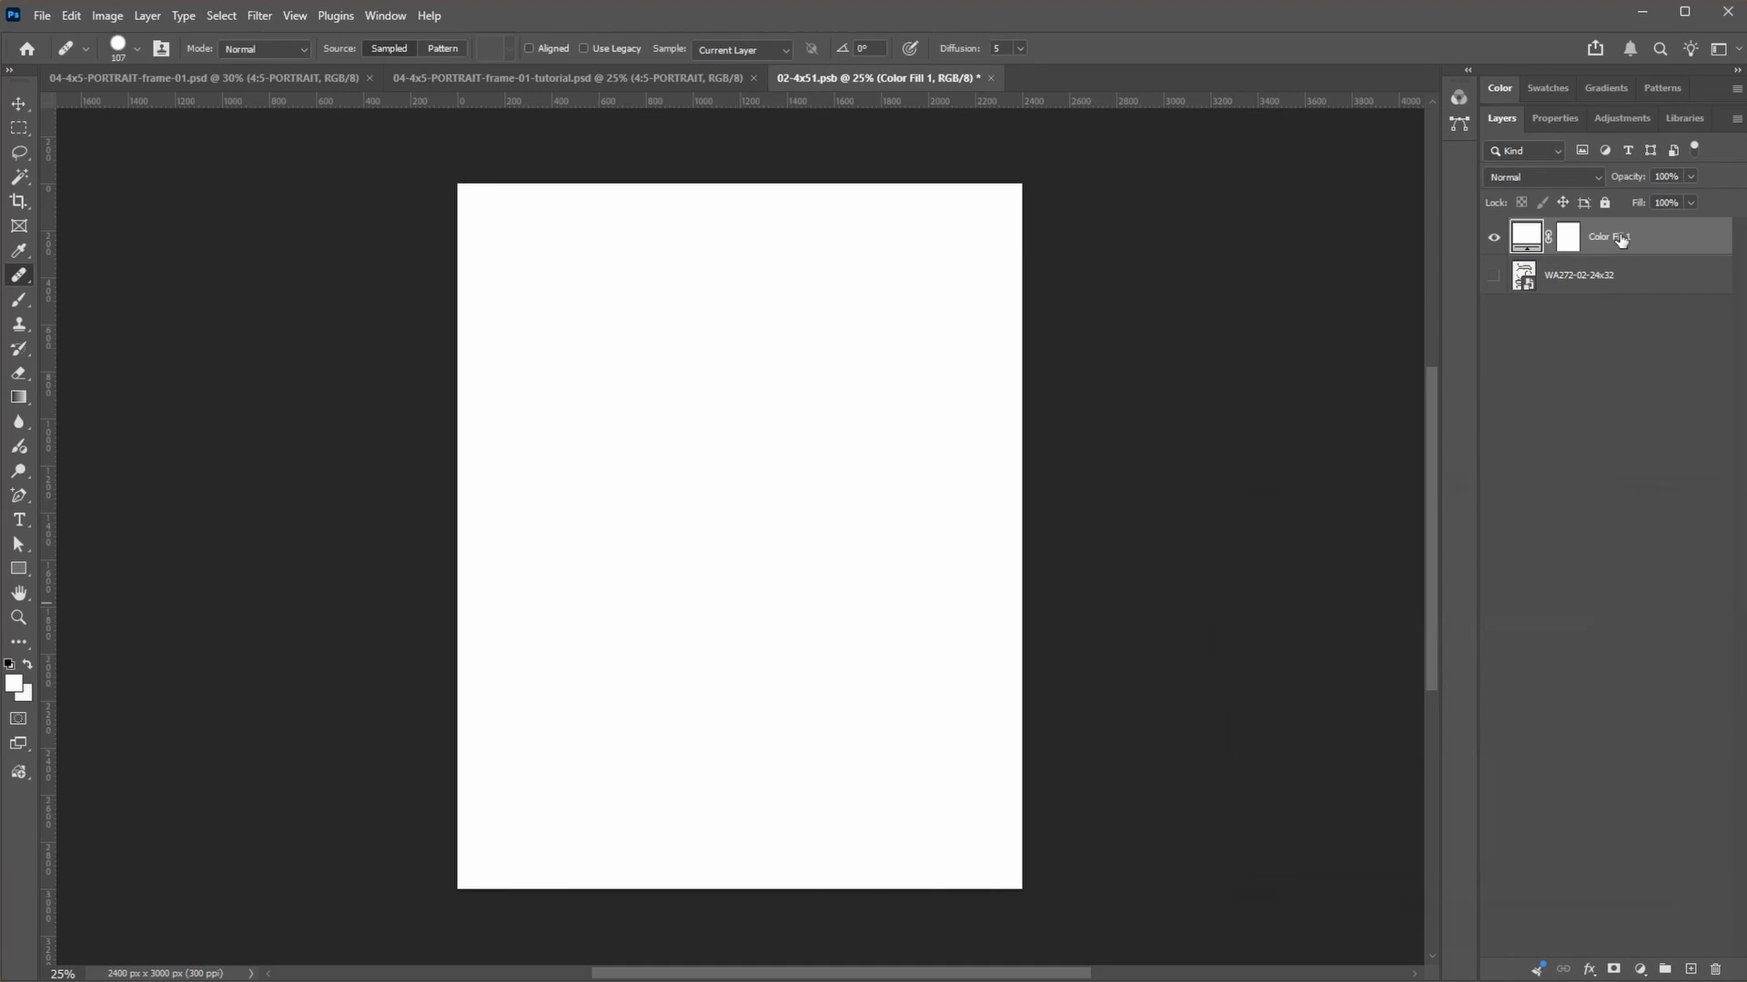
left_click_drag(1620, 238, 1614, 297)
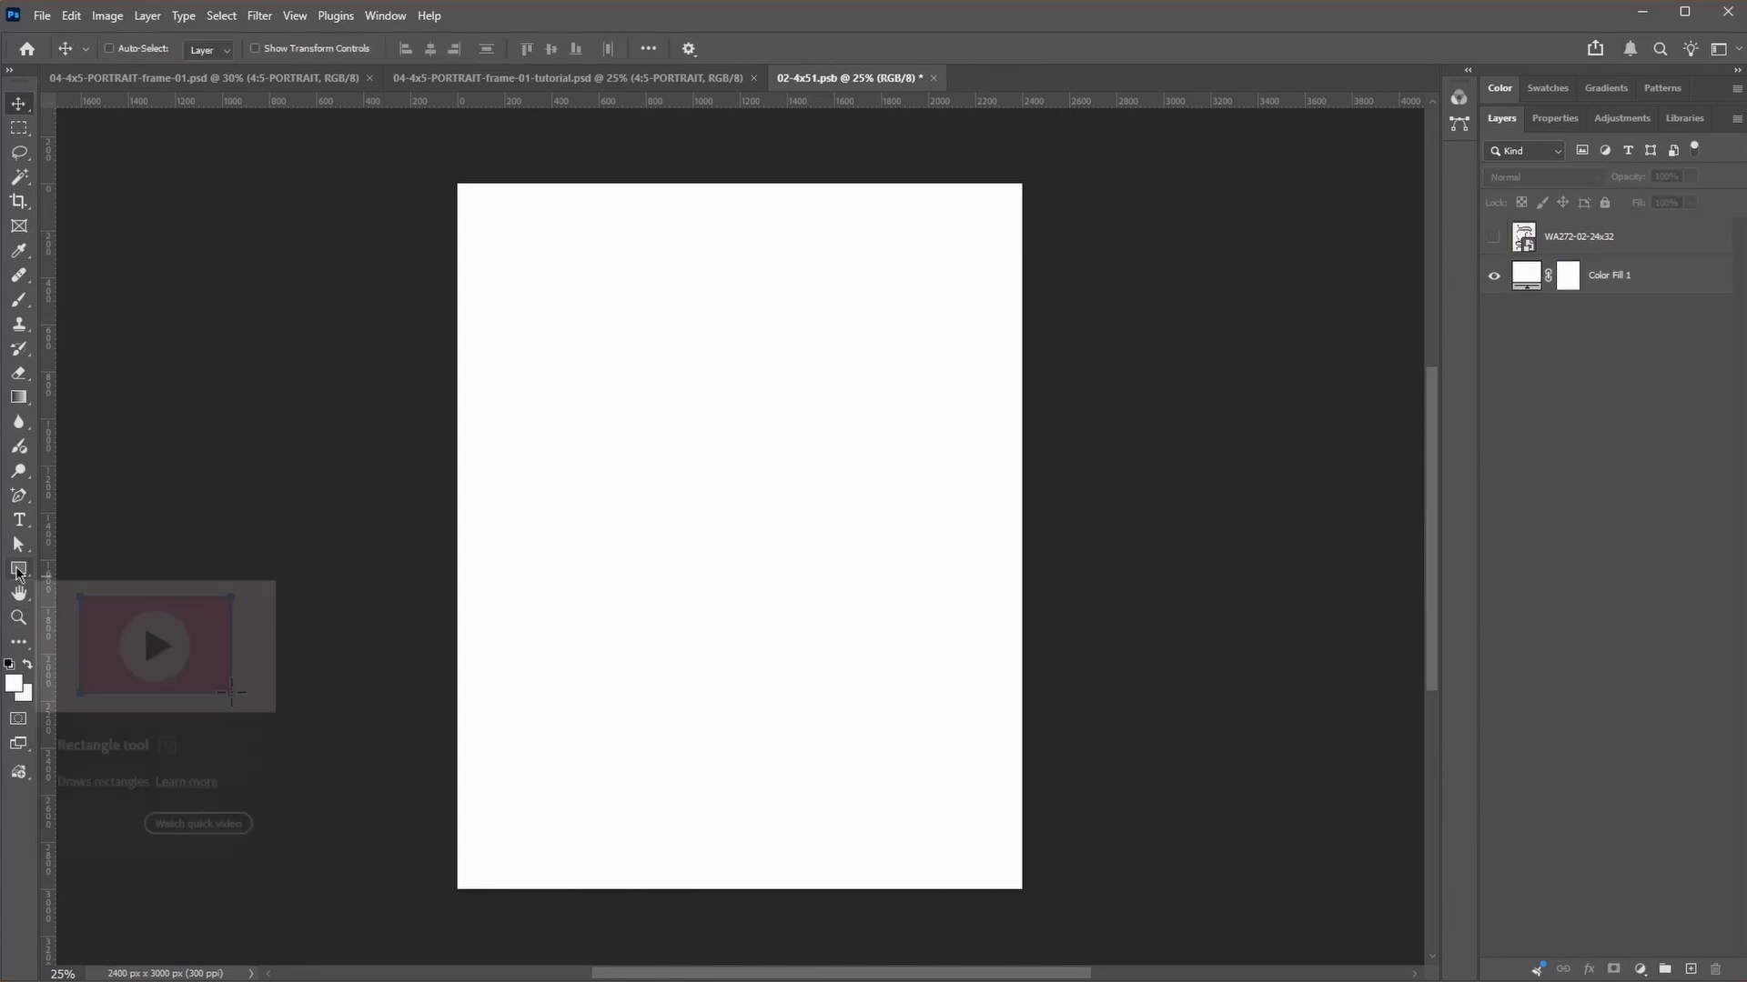
Step: Draw a portrait rectangle of about 1562 × 1978 px in the middle of the white canvas
left_click(18, 570)
right_click(18, 570)
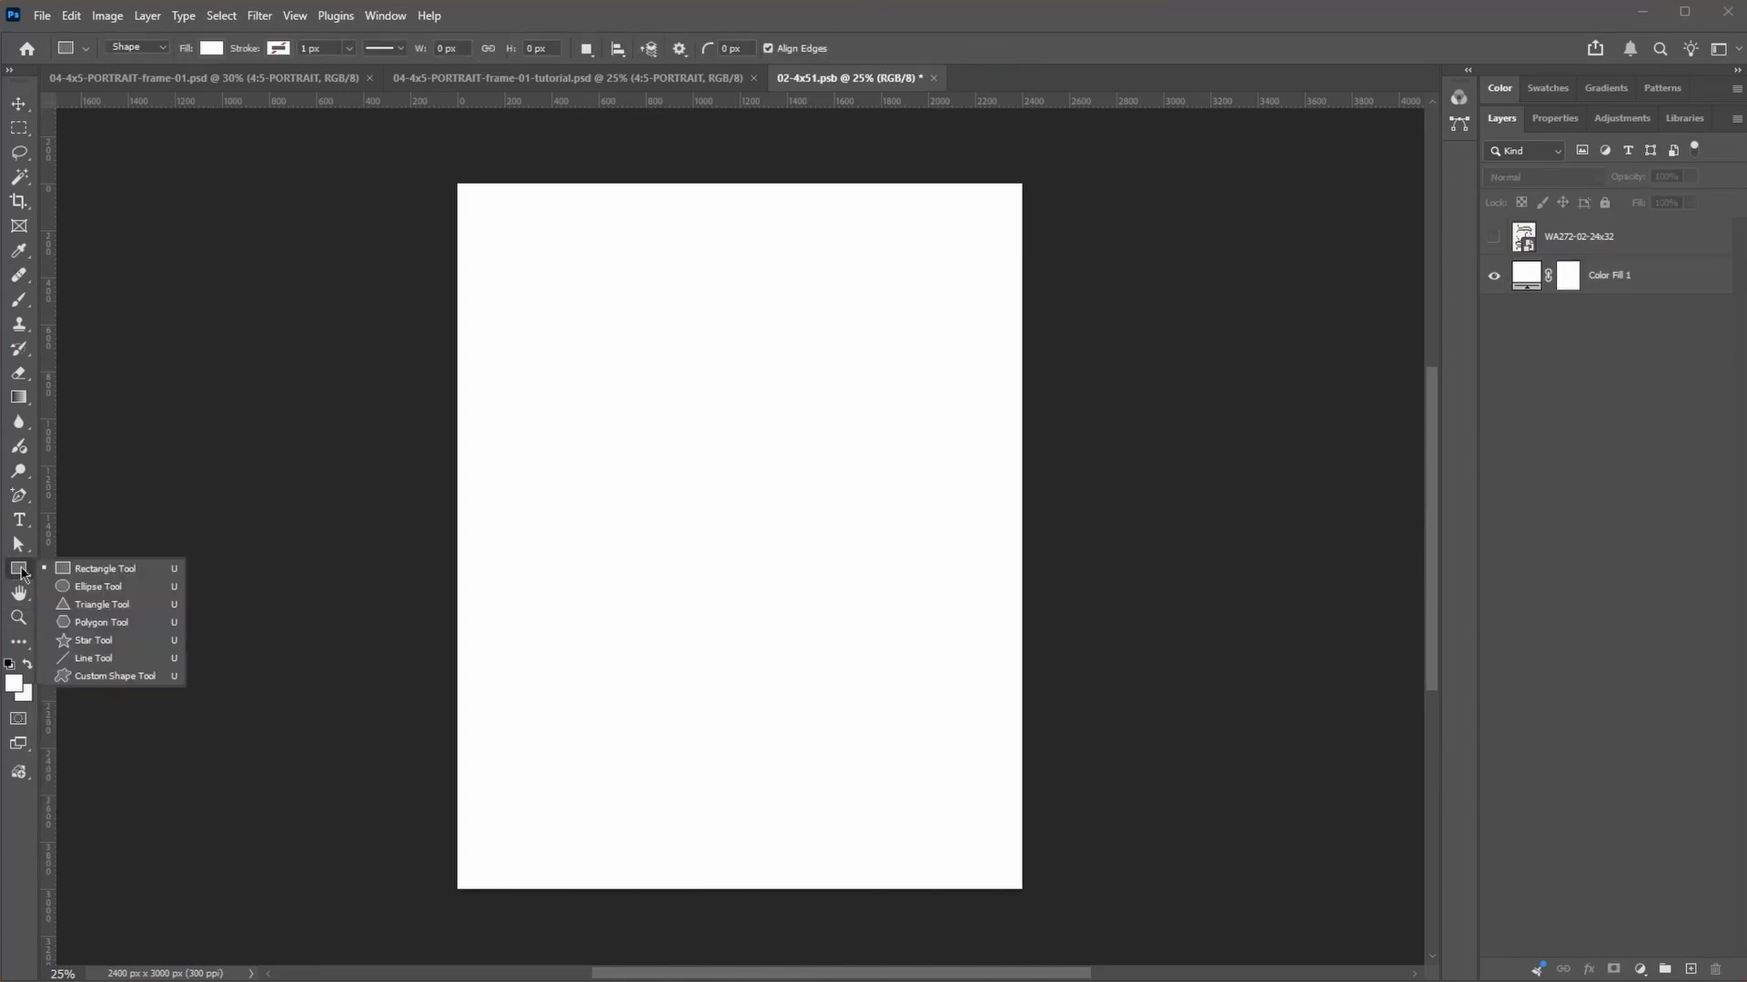
left_click(107, 570)
left_click_drag(554, 304, 922, 771)
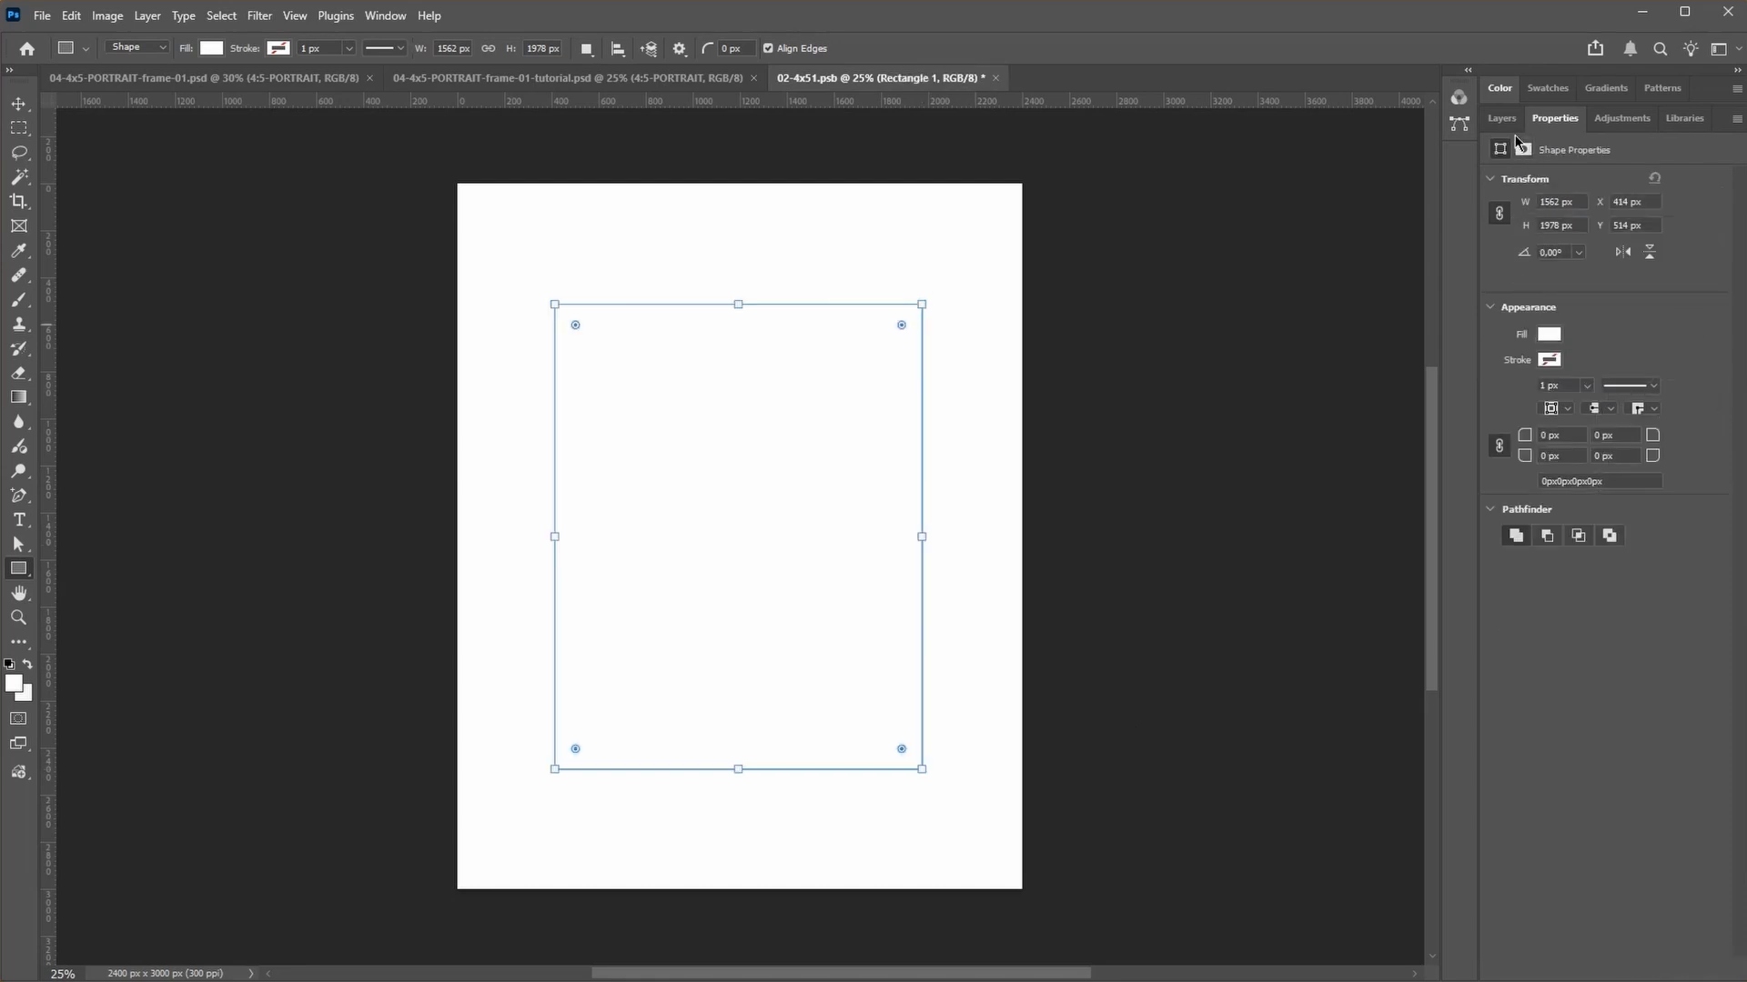
Step: Change the rectangle's fill to a light gray
key("v")
left_click(1550, 335)
left_click_drag(1250, 563, 1241, 581)
left_click(1667, 549)
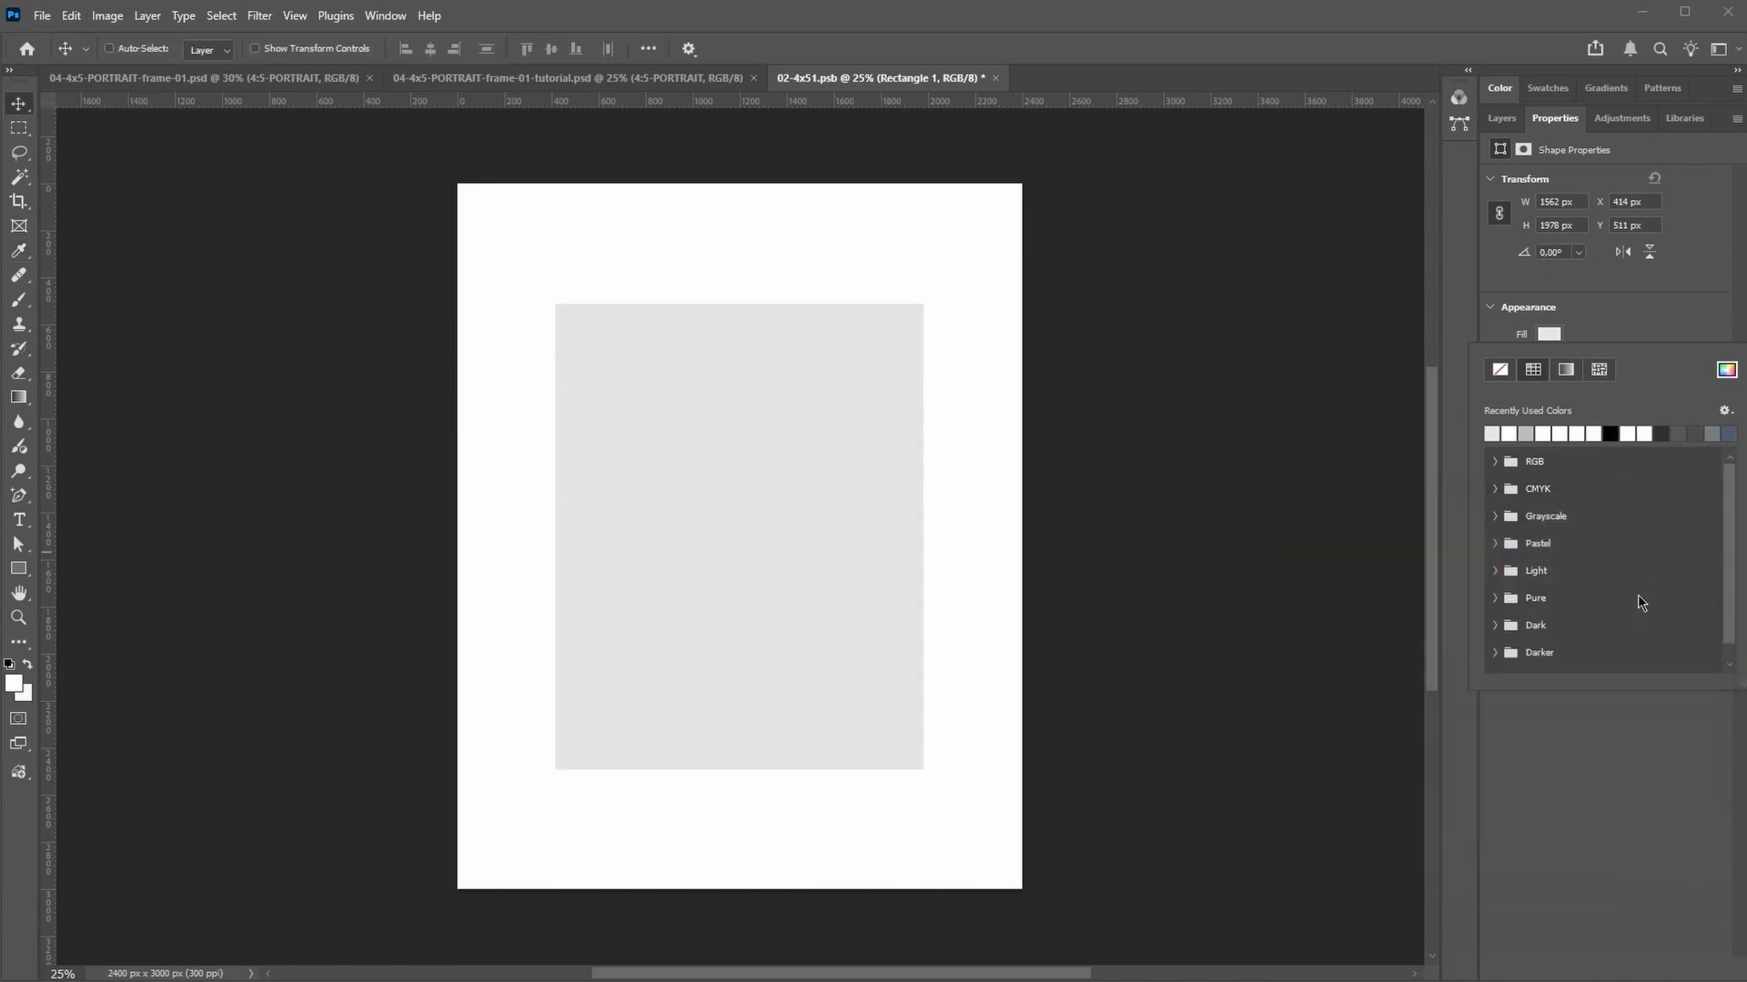
left_click(1594, 762)
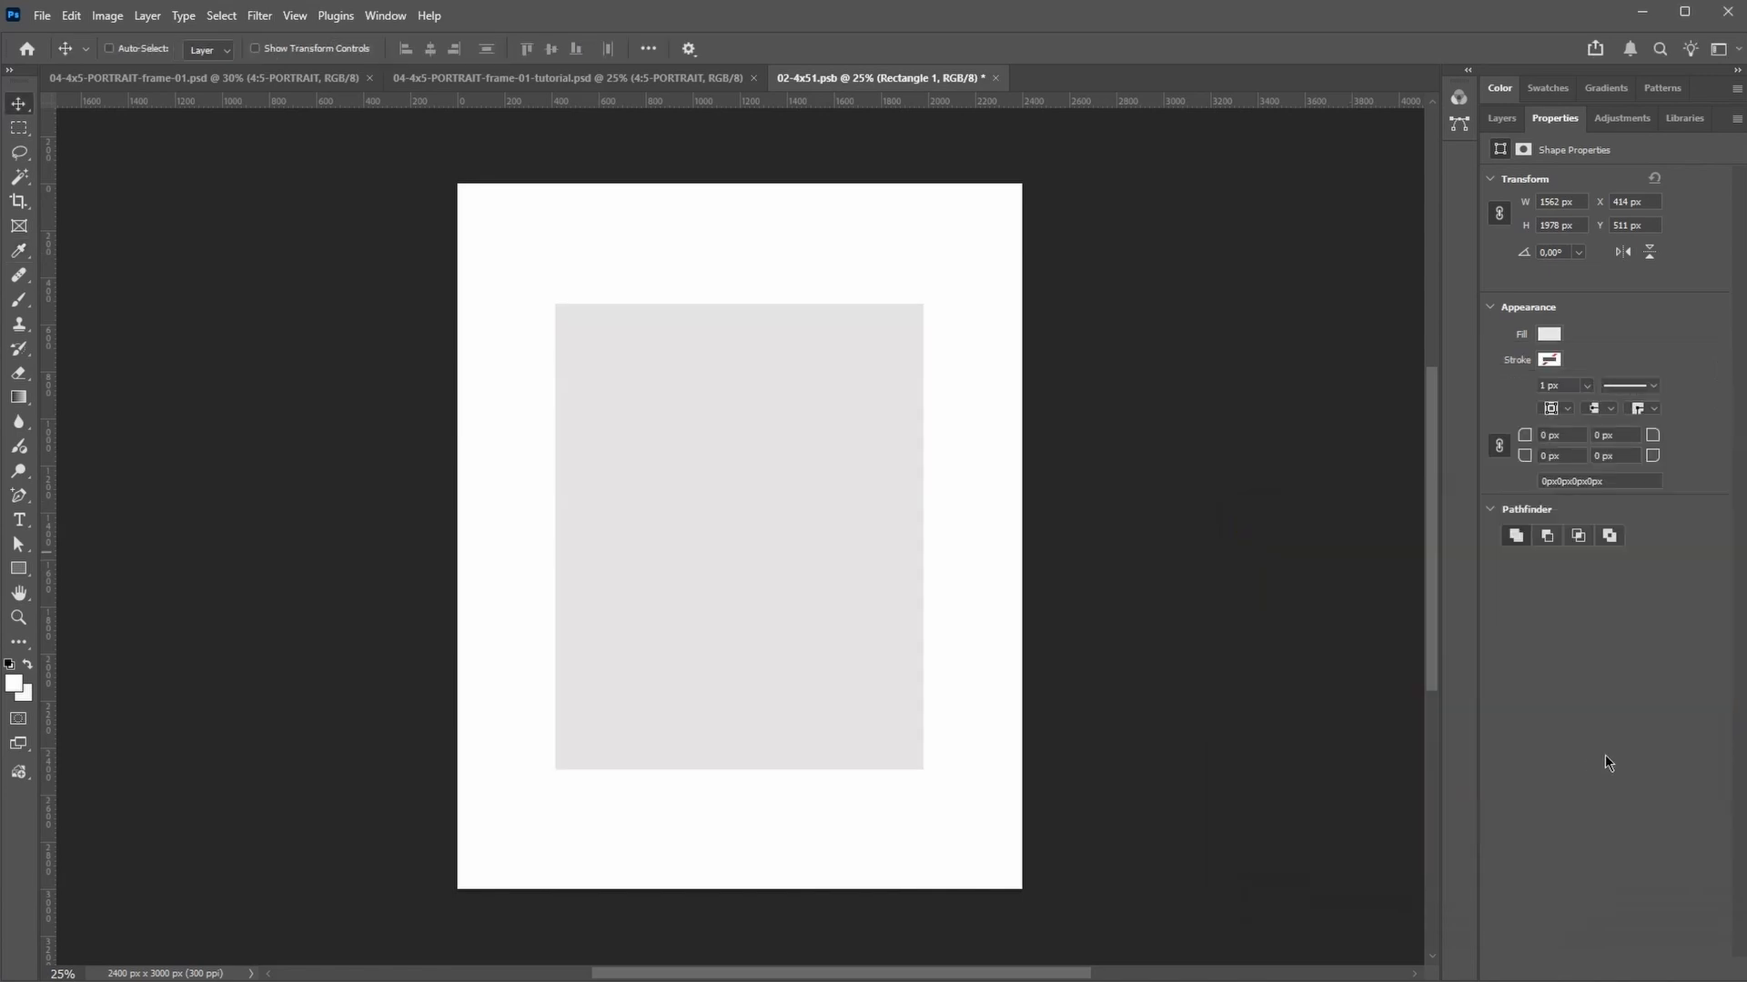
Step: Add an Inner Shadow layer style to the rectangle layer
left_click(1501, 118)
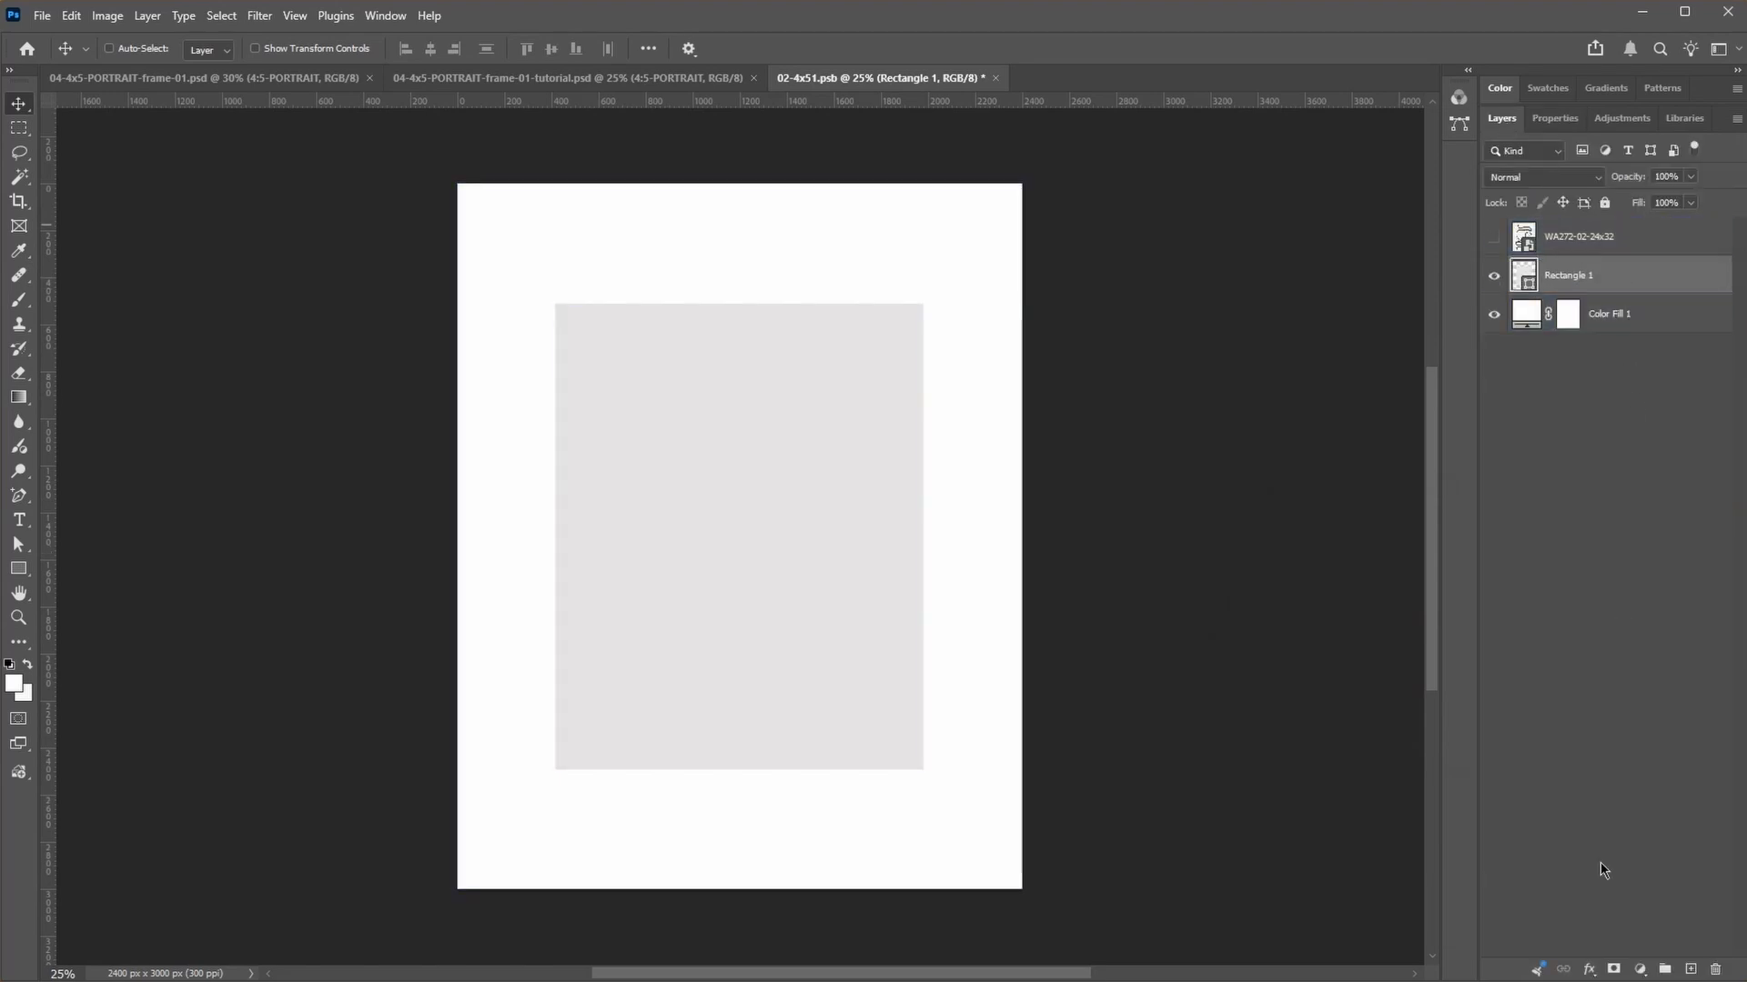
left_click(1589, 969)
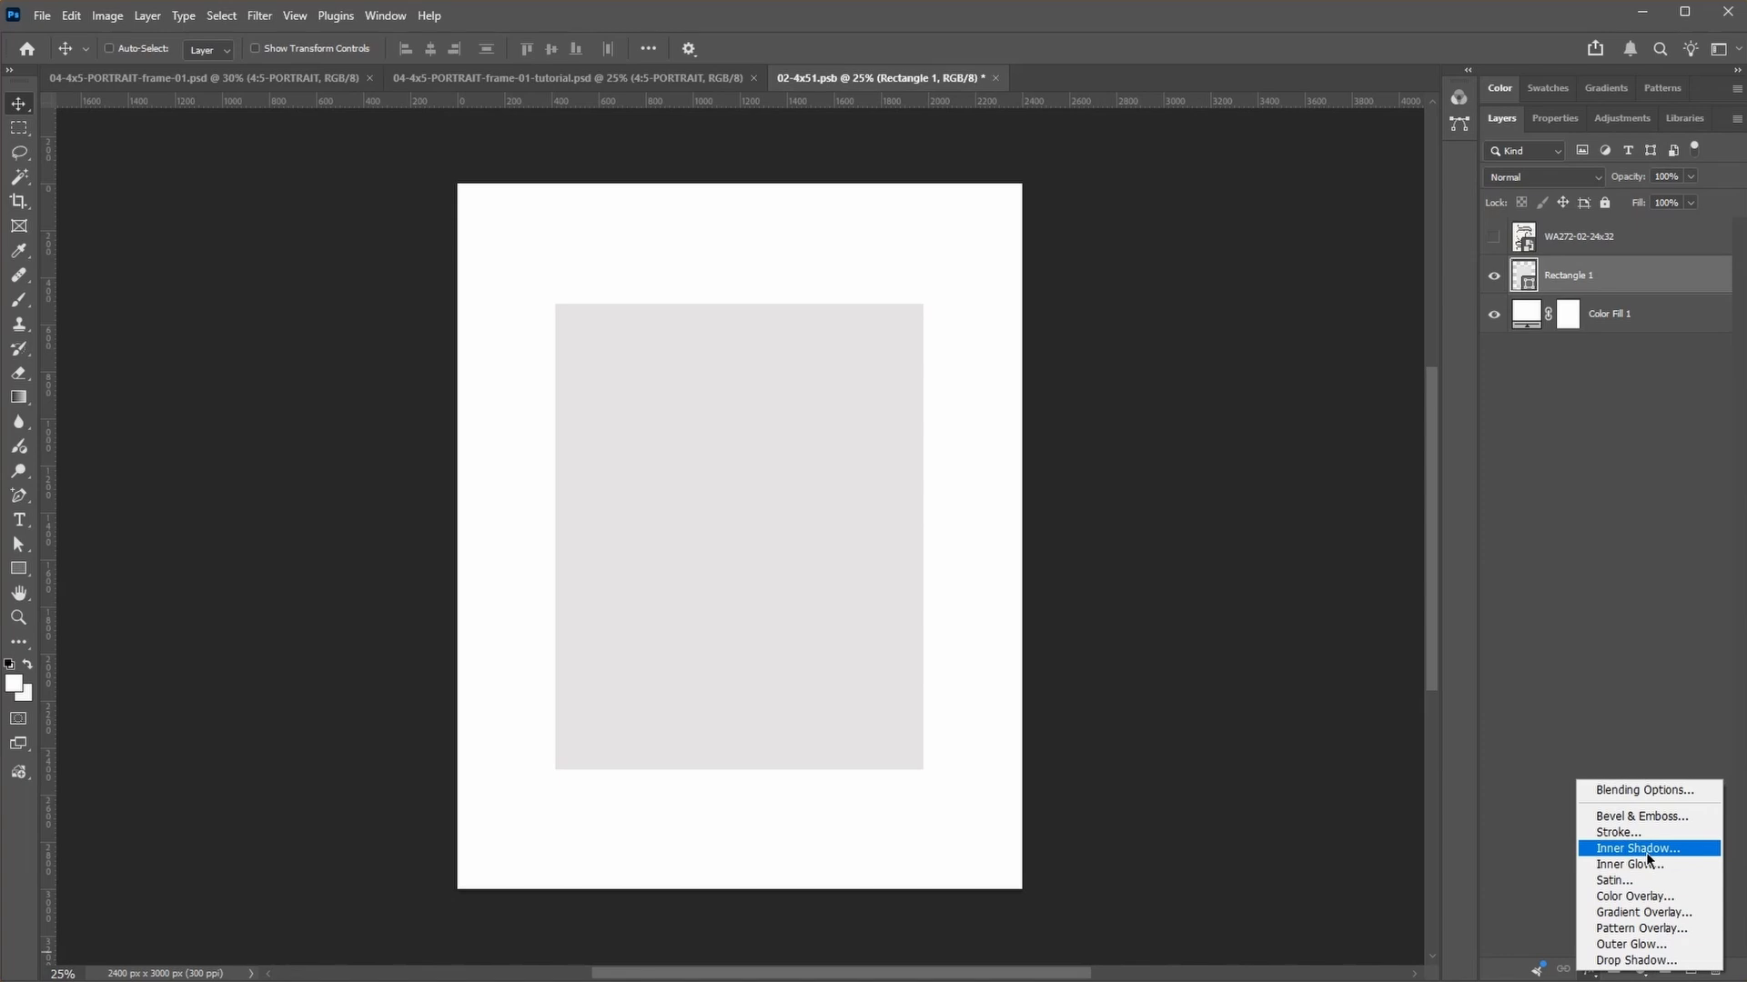
left_click(147, 16)
left_click(147, 15)
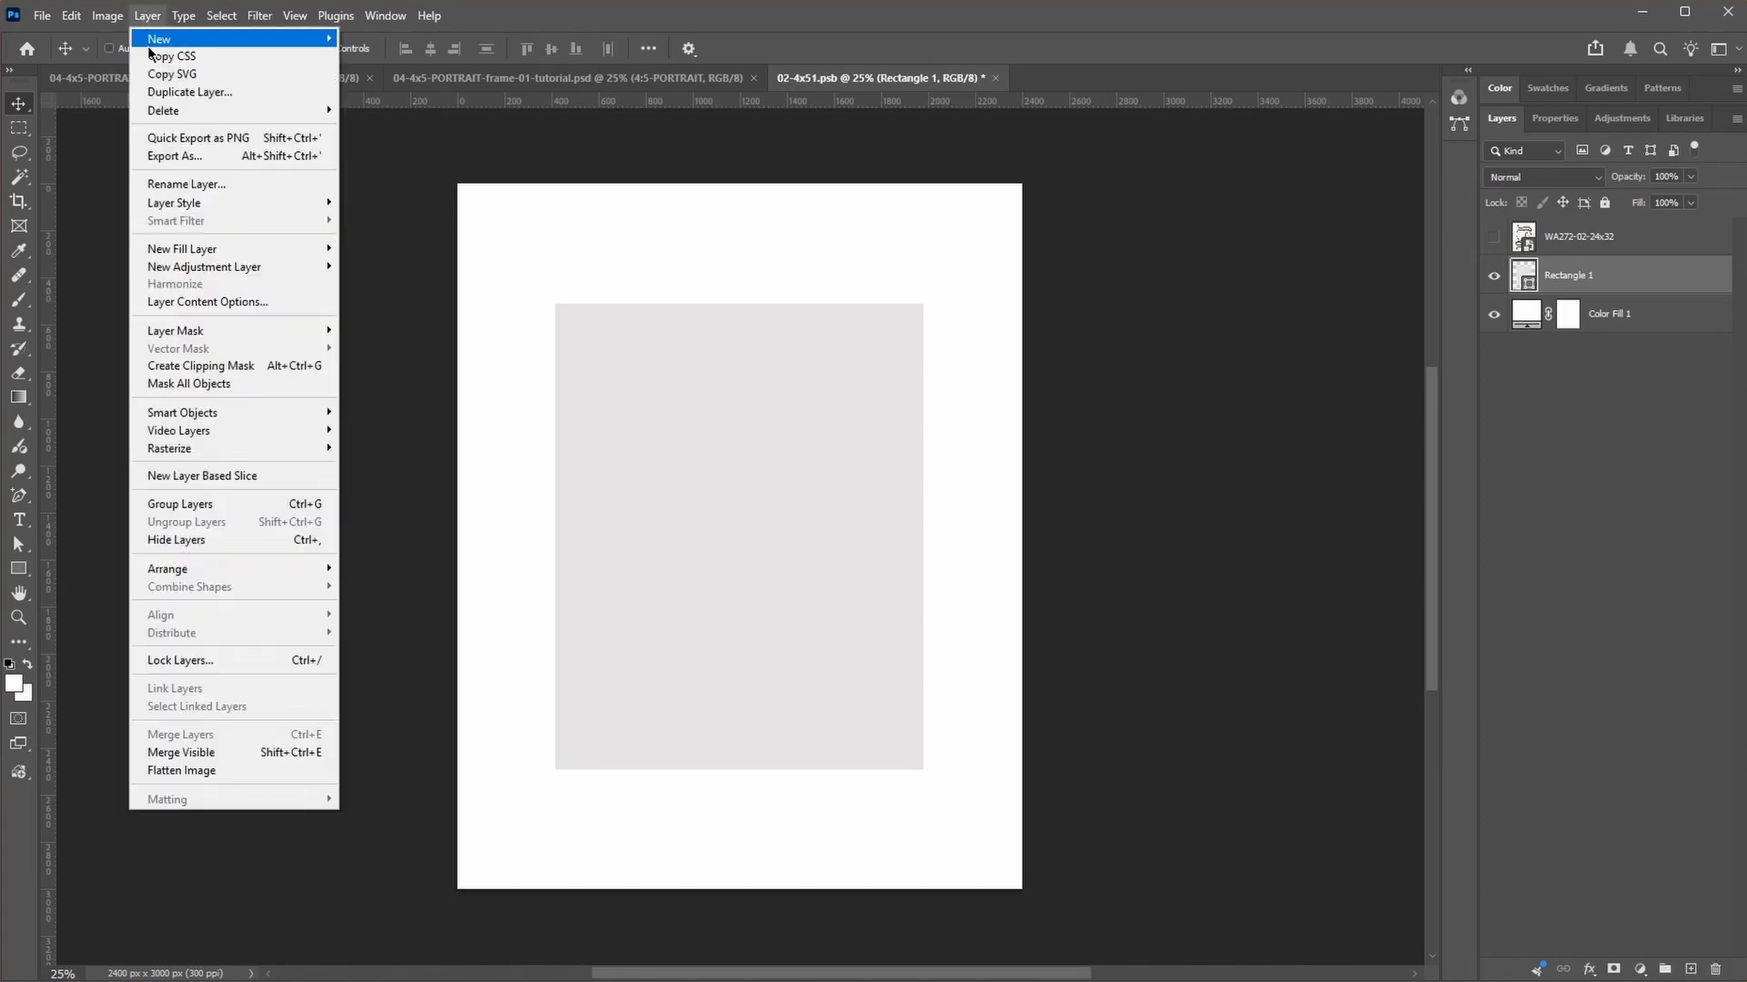
mouse_move(275, 204)
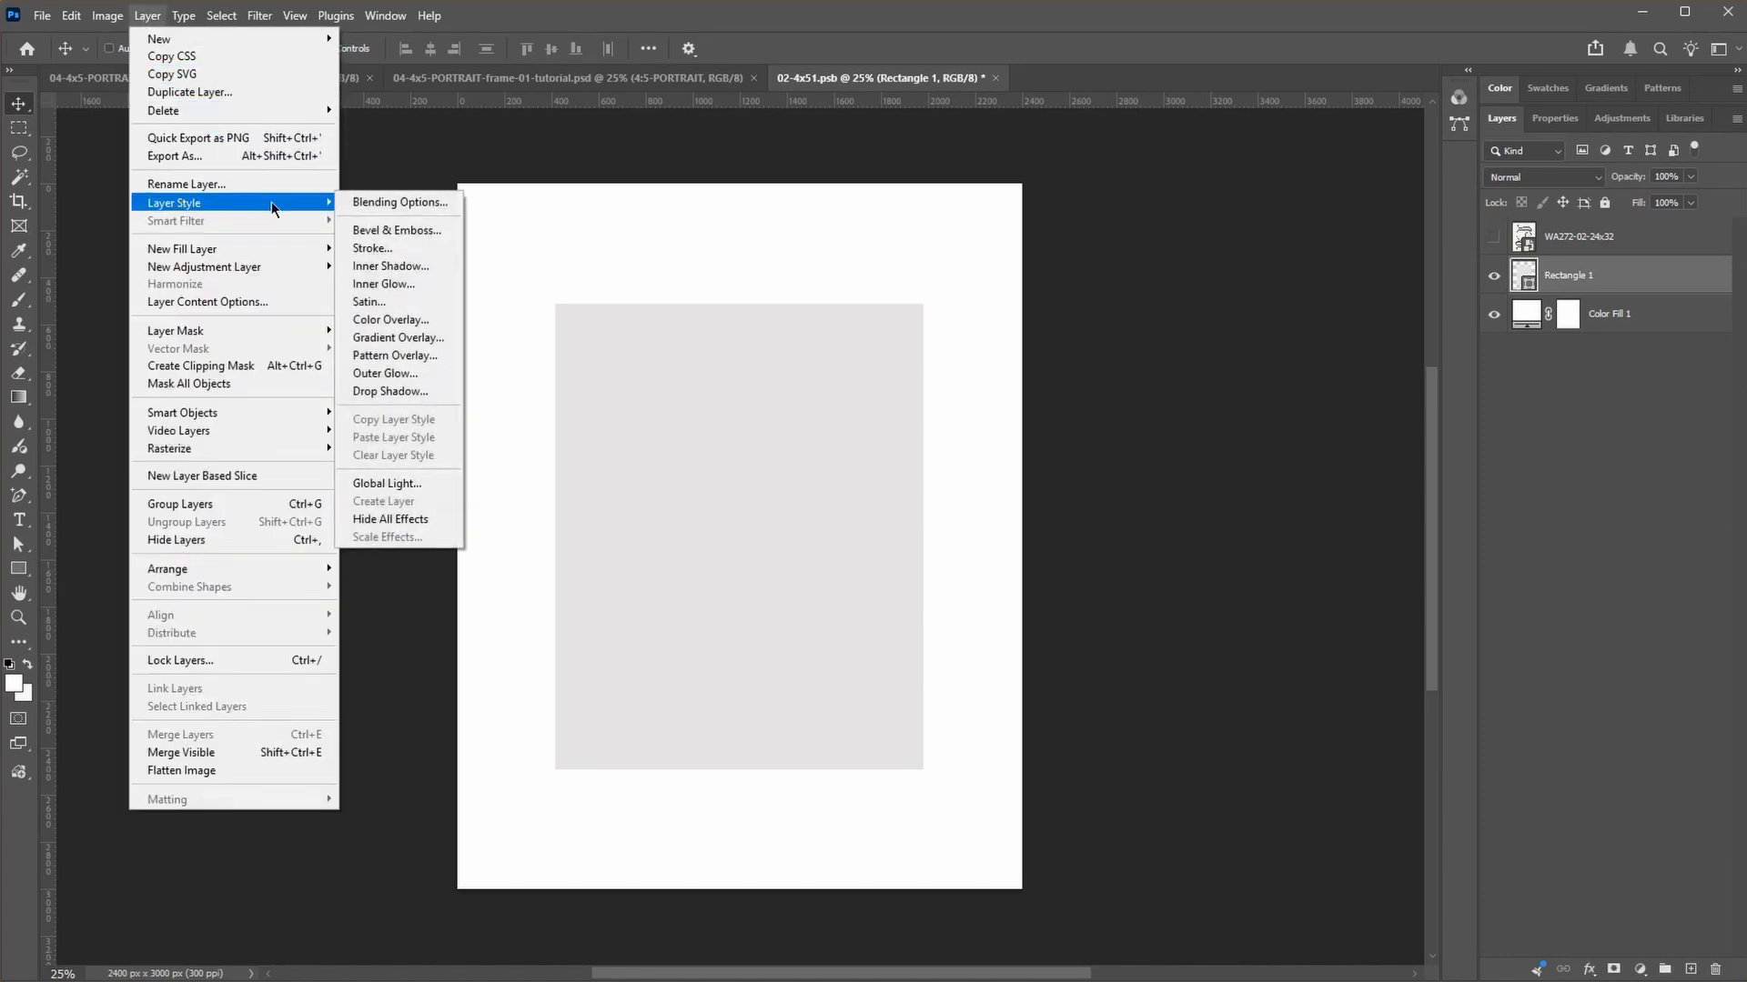
left_click(383, 267)
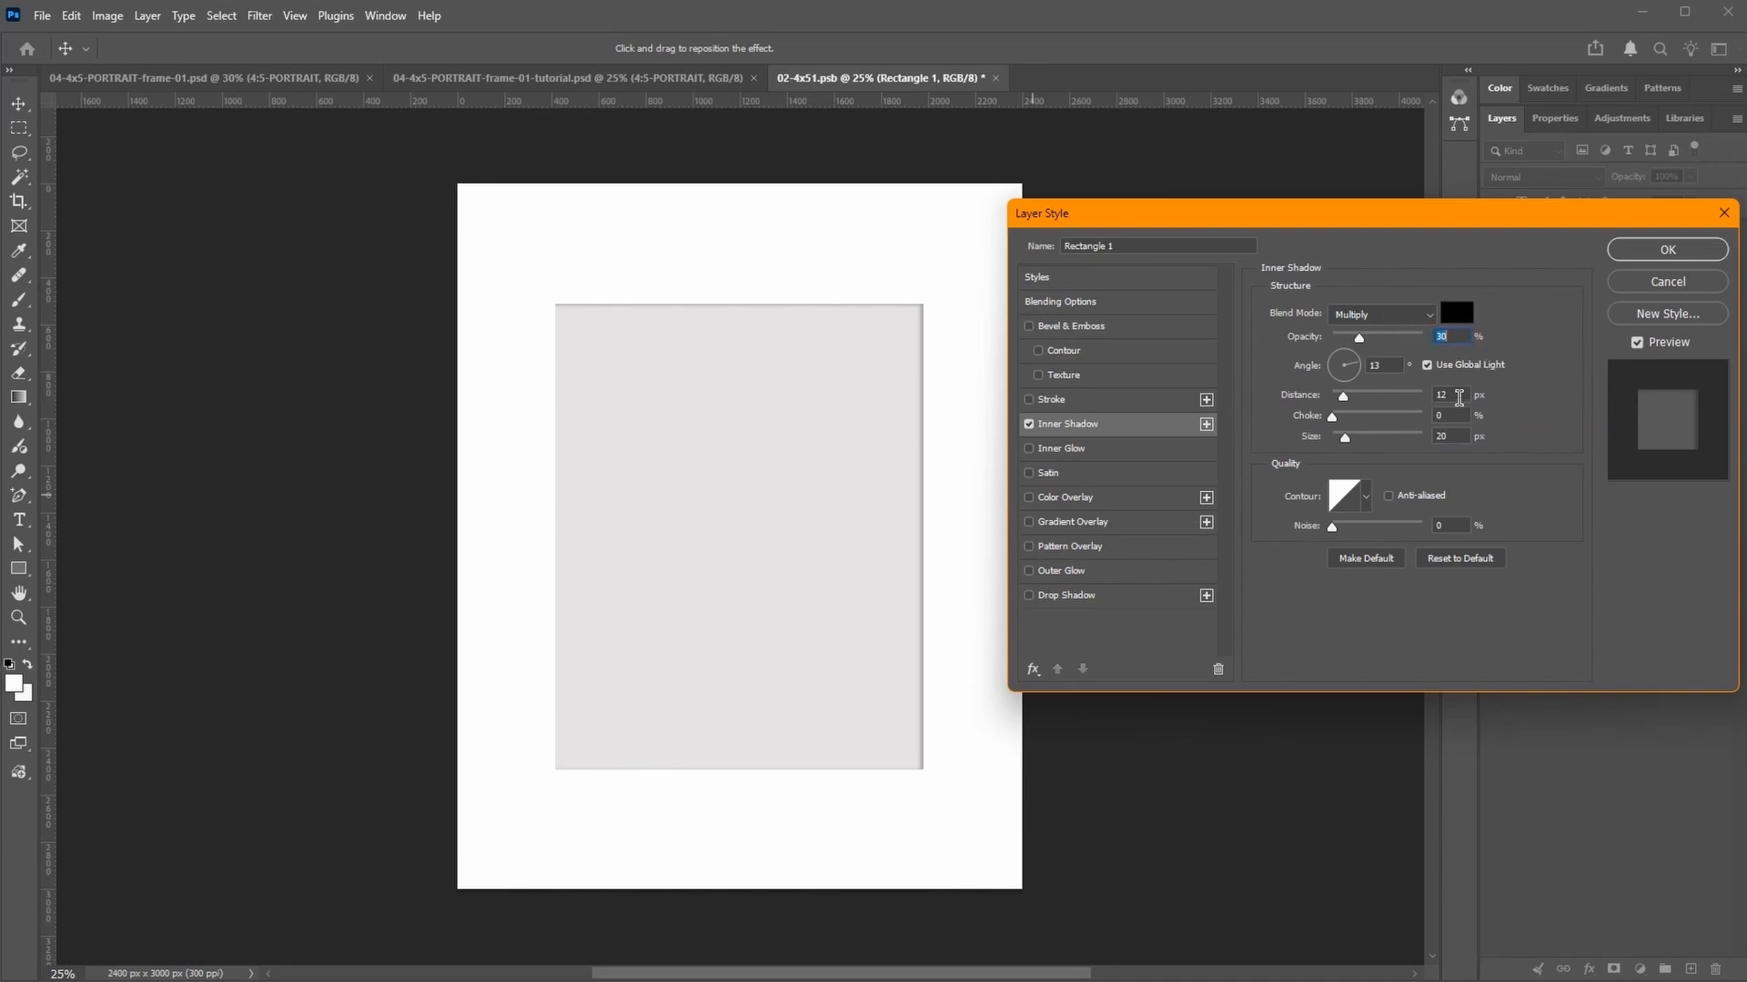
Step: Set the inner shadow's distance to 6 px, size to 6 px and angle to 33°, and apply the style
left_click(1459, 397)
type("6")
key("Tab")
key("Tab")
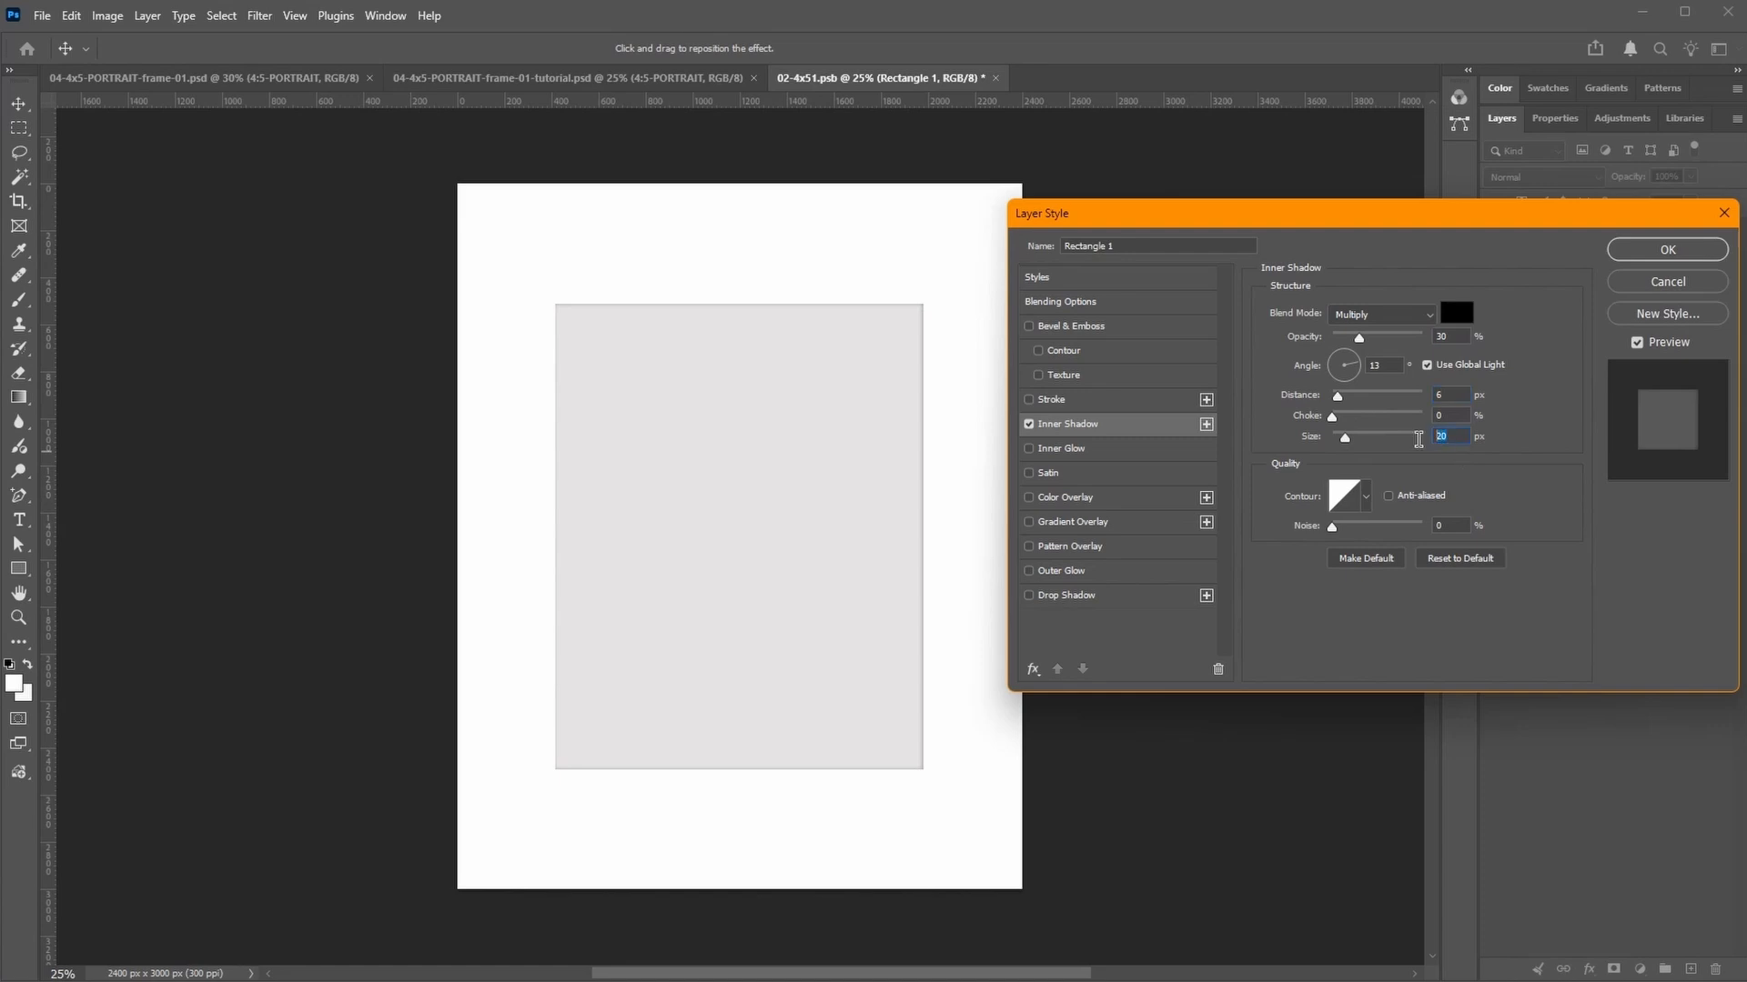
type("6")
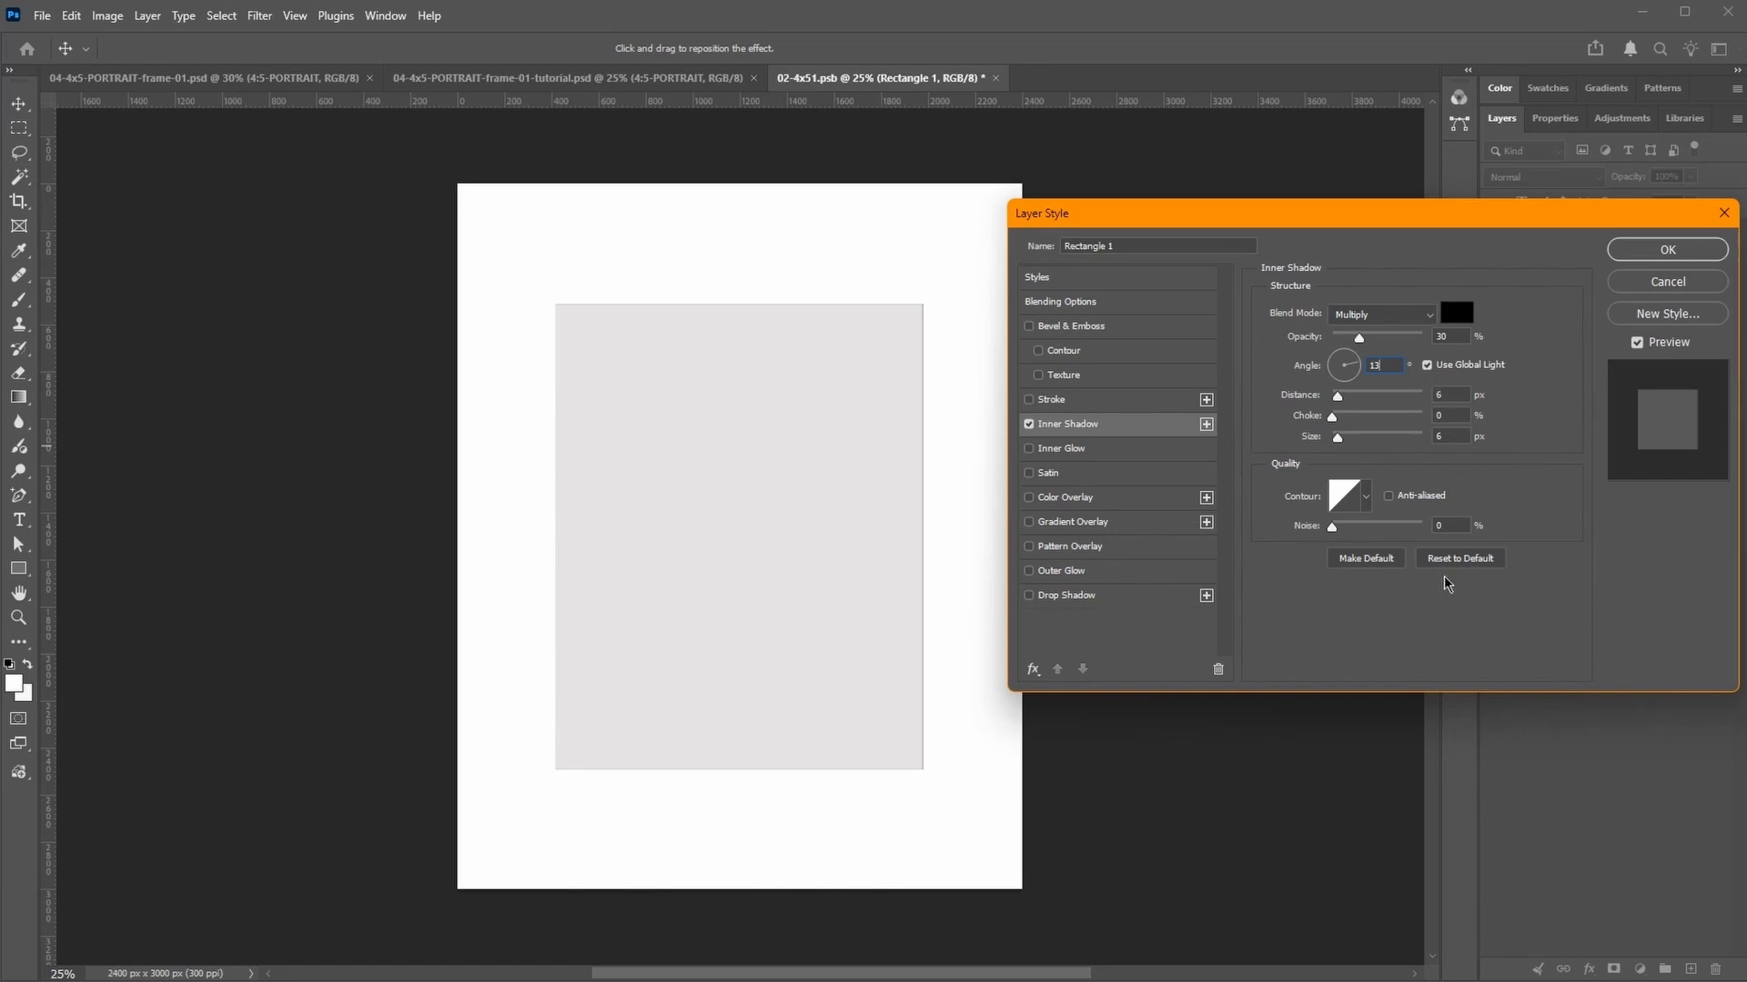
double_click(1397, 365)
type("33")
left_click(1666, 255)
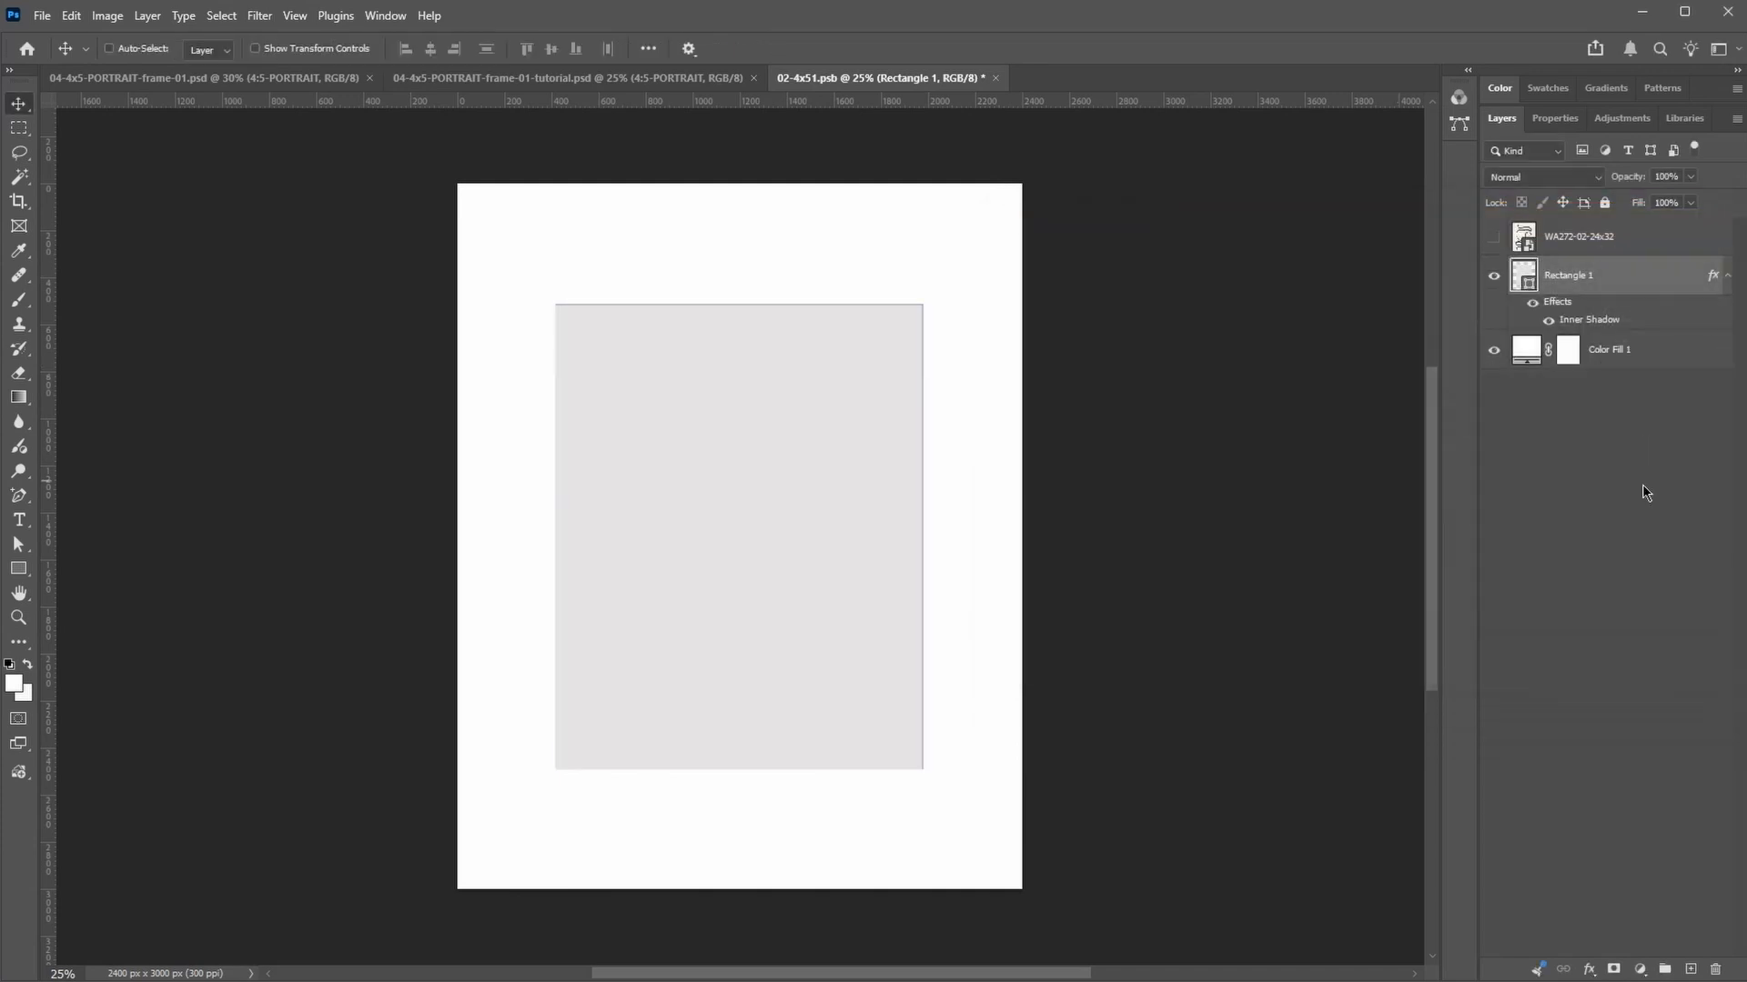
Step: Create an empty layer beneath the color fill and name it "MAT SHADOW --- copy the effects!"
left_click(1690, 970)
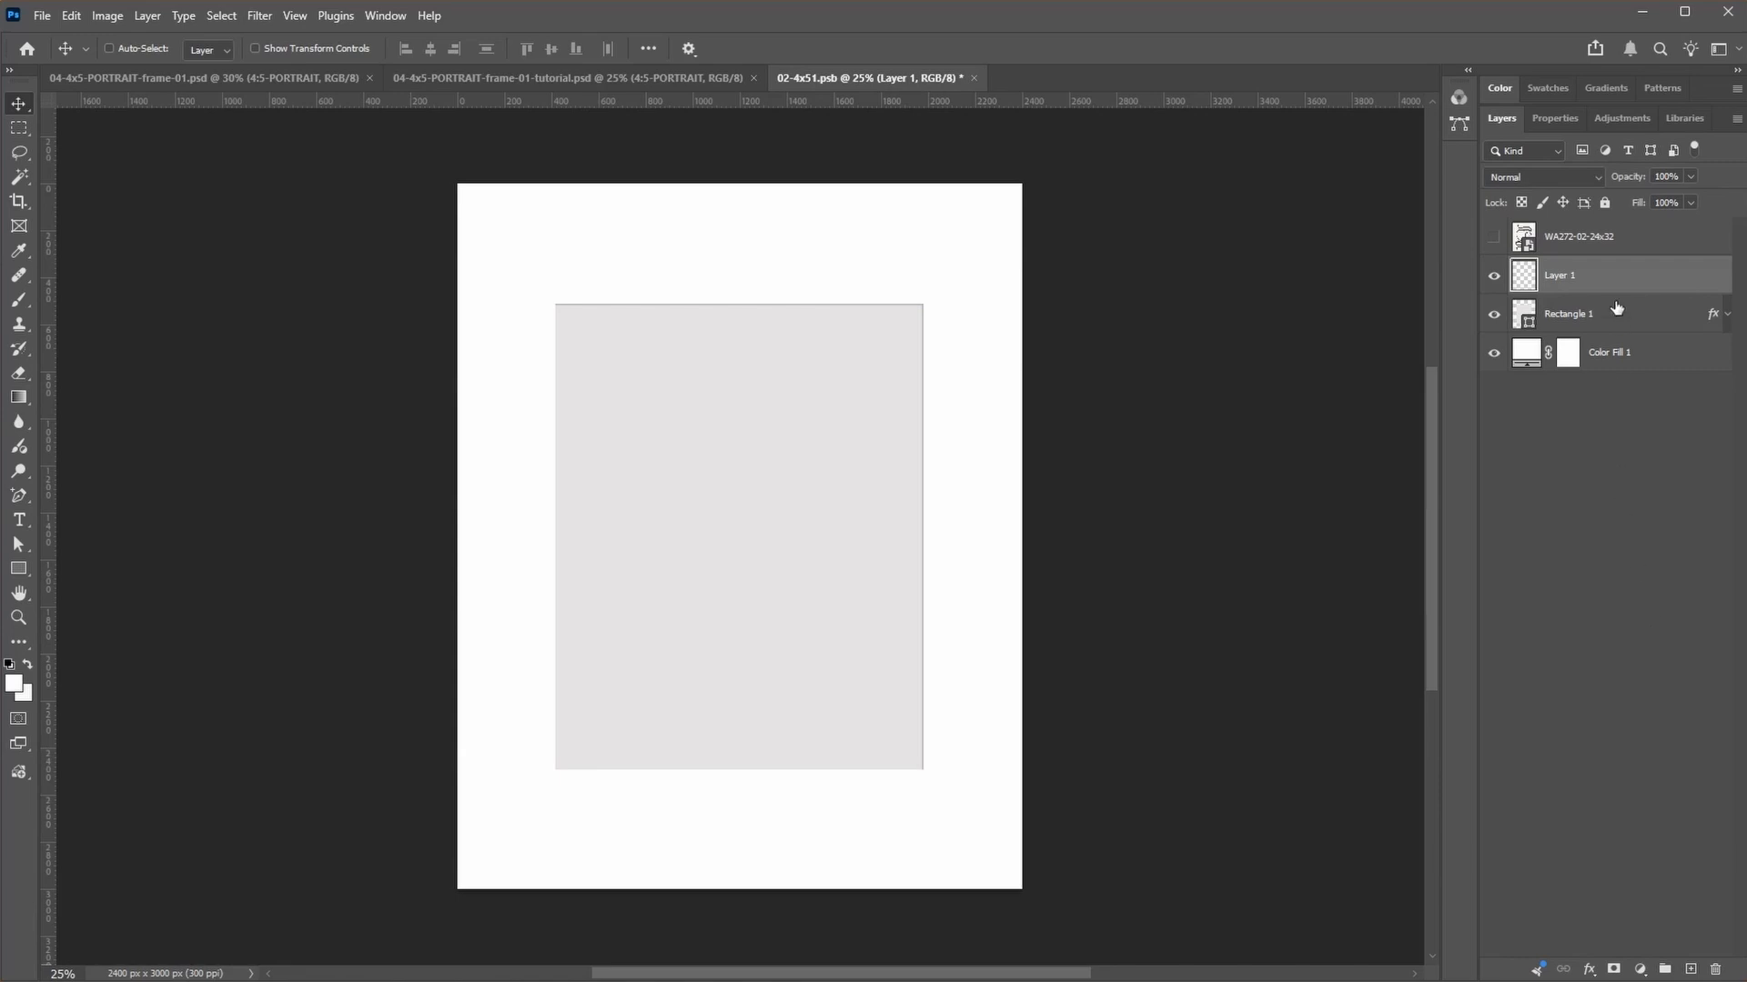
left_click_drag(1601, 277, 1601, 399)
double_click(1561, 353)
type("M")
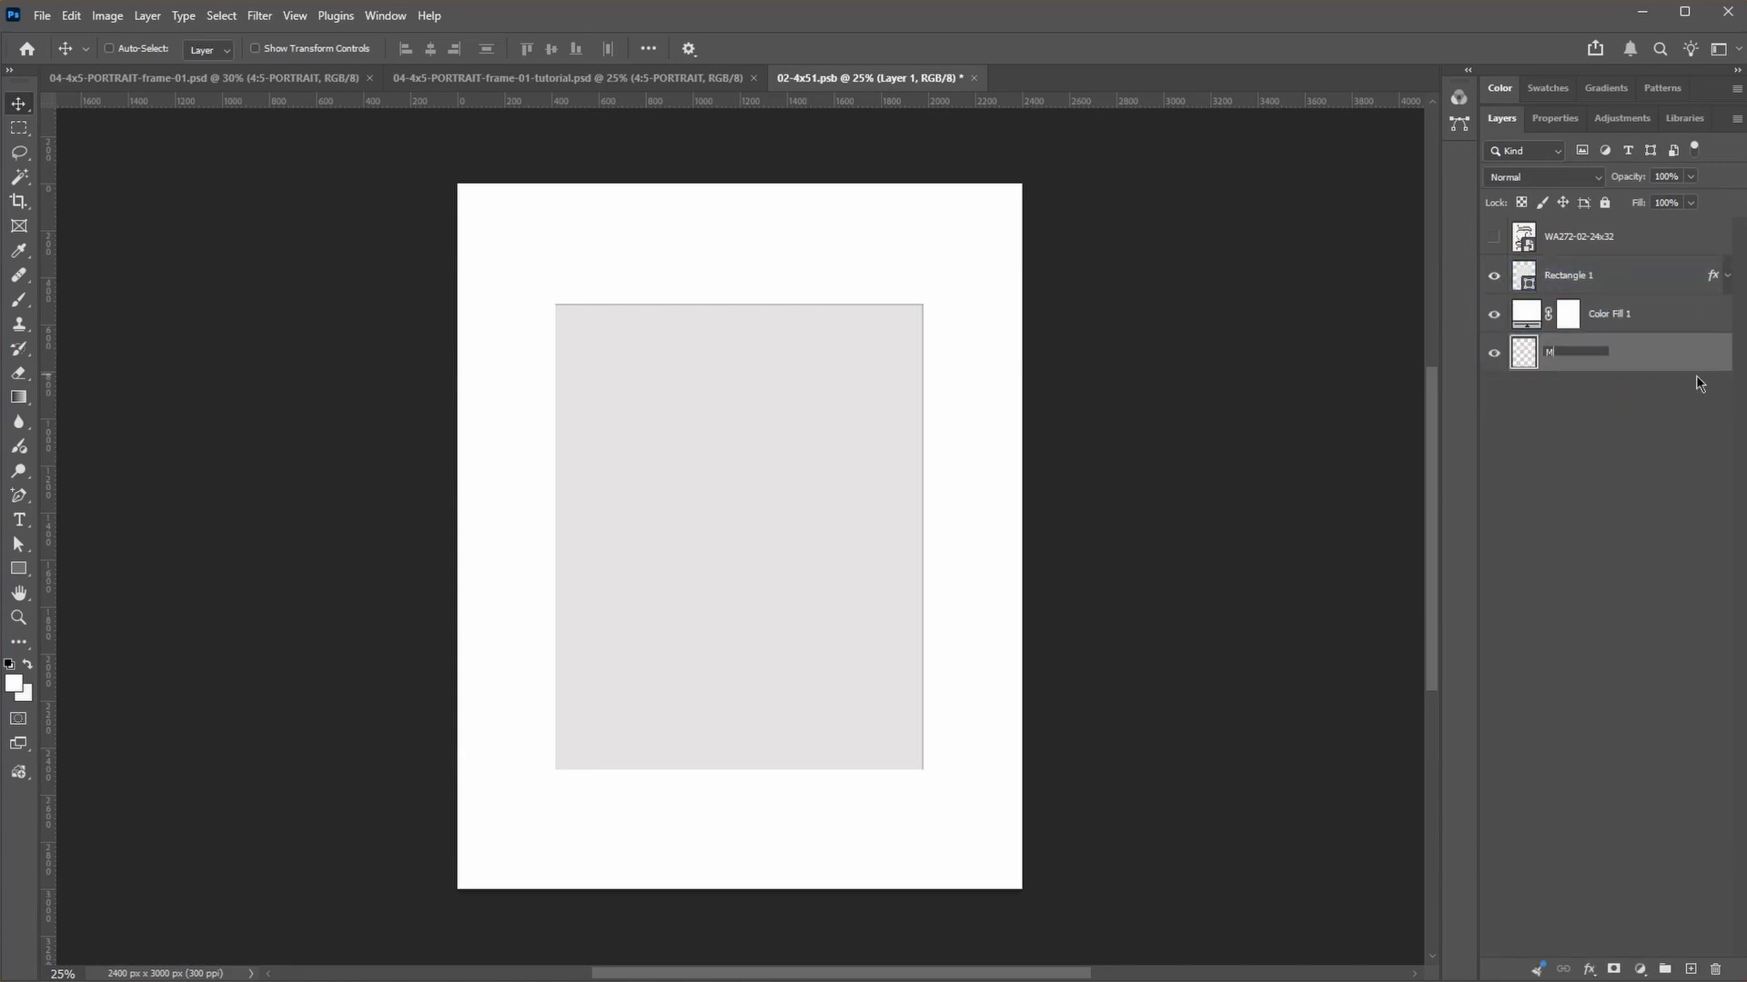
type("AT SHADOW --- copy the effects!")
key("Return")
Step: Assign the red color label to the MAT SHADOW layer
right_click(1661, 361)
mouse_move(1661, 853)
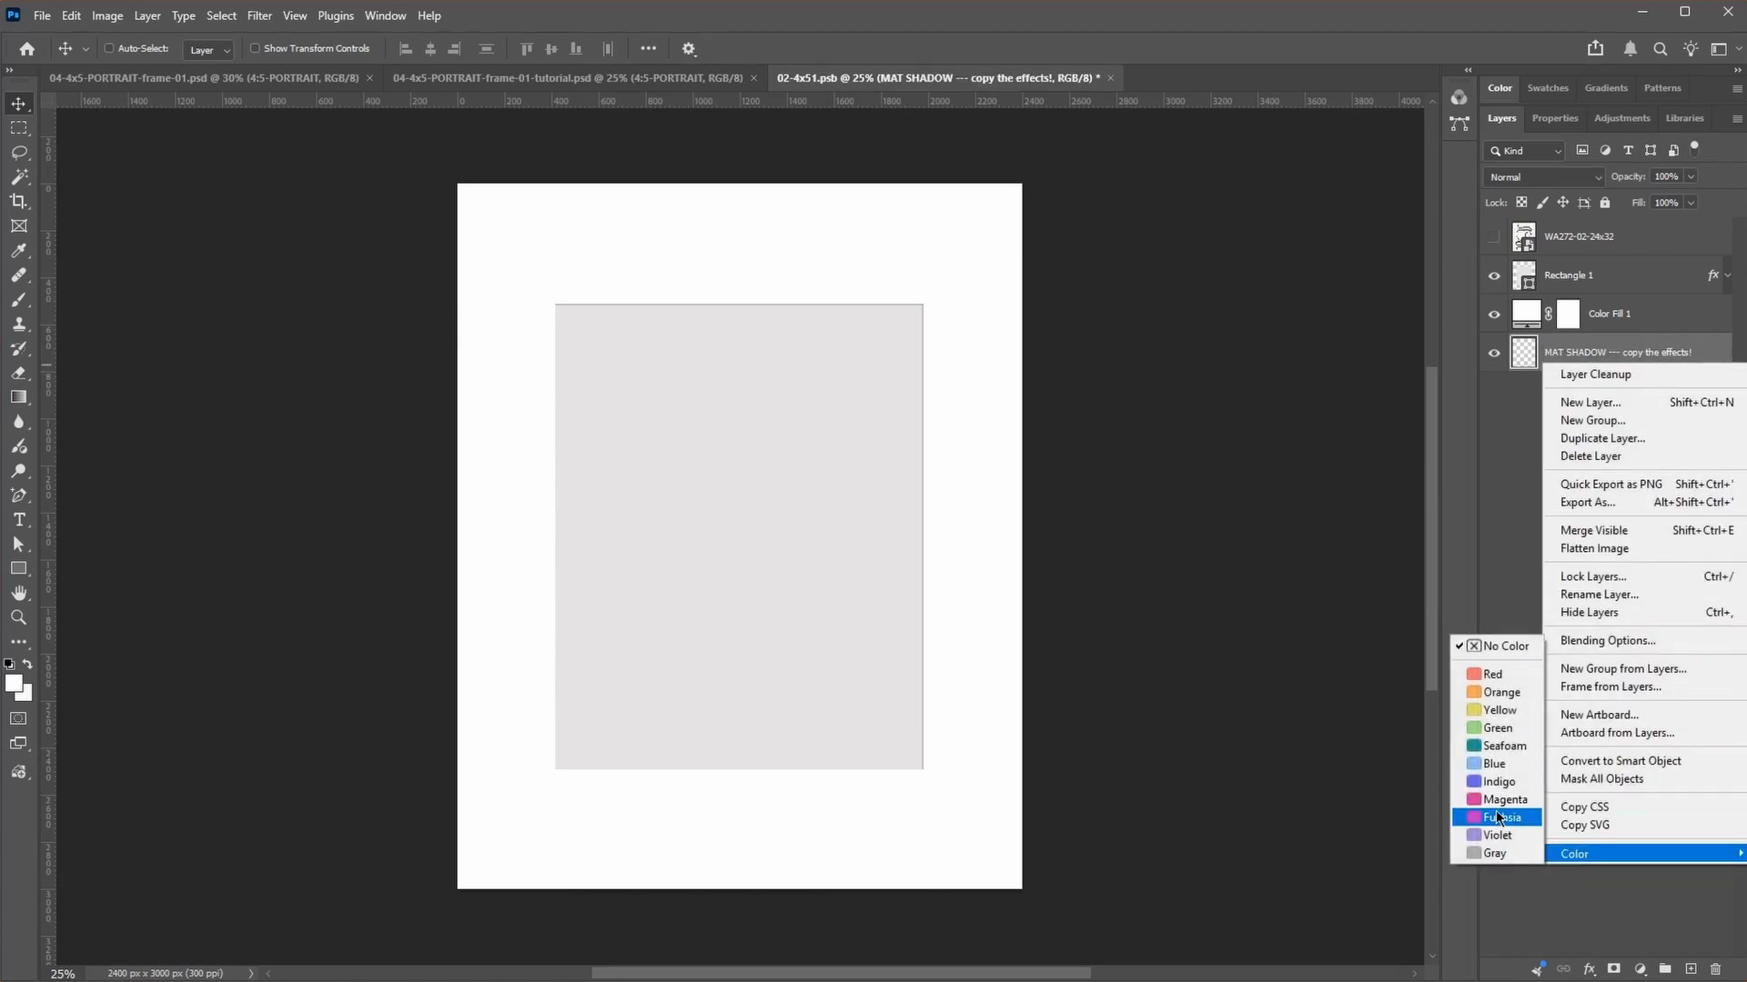
left_click(1494, 677)
Step: Move the rectangle's inner shadow effect onto the MAT SHADOW layer and delete the rectangle layer
left_click(1655, 275)
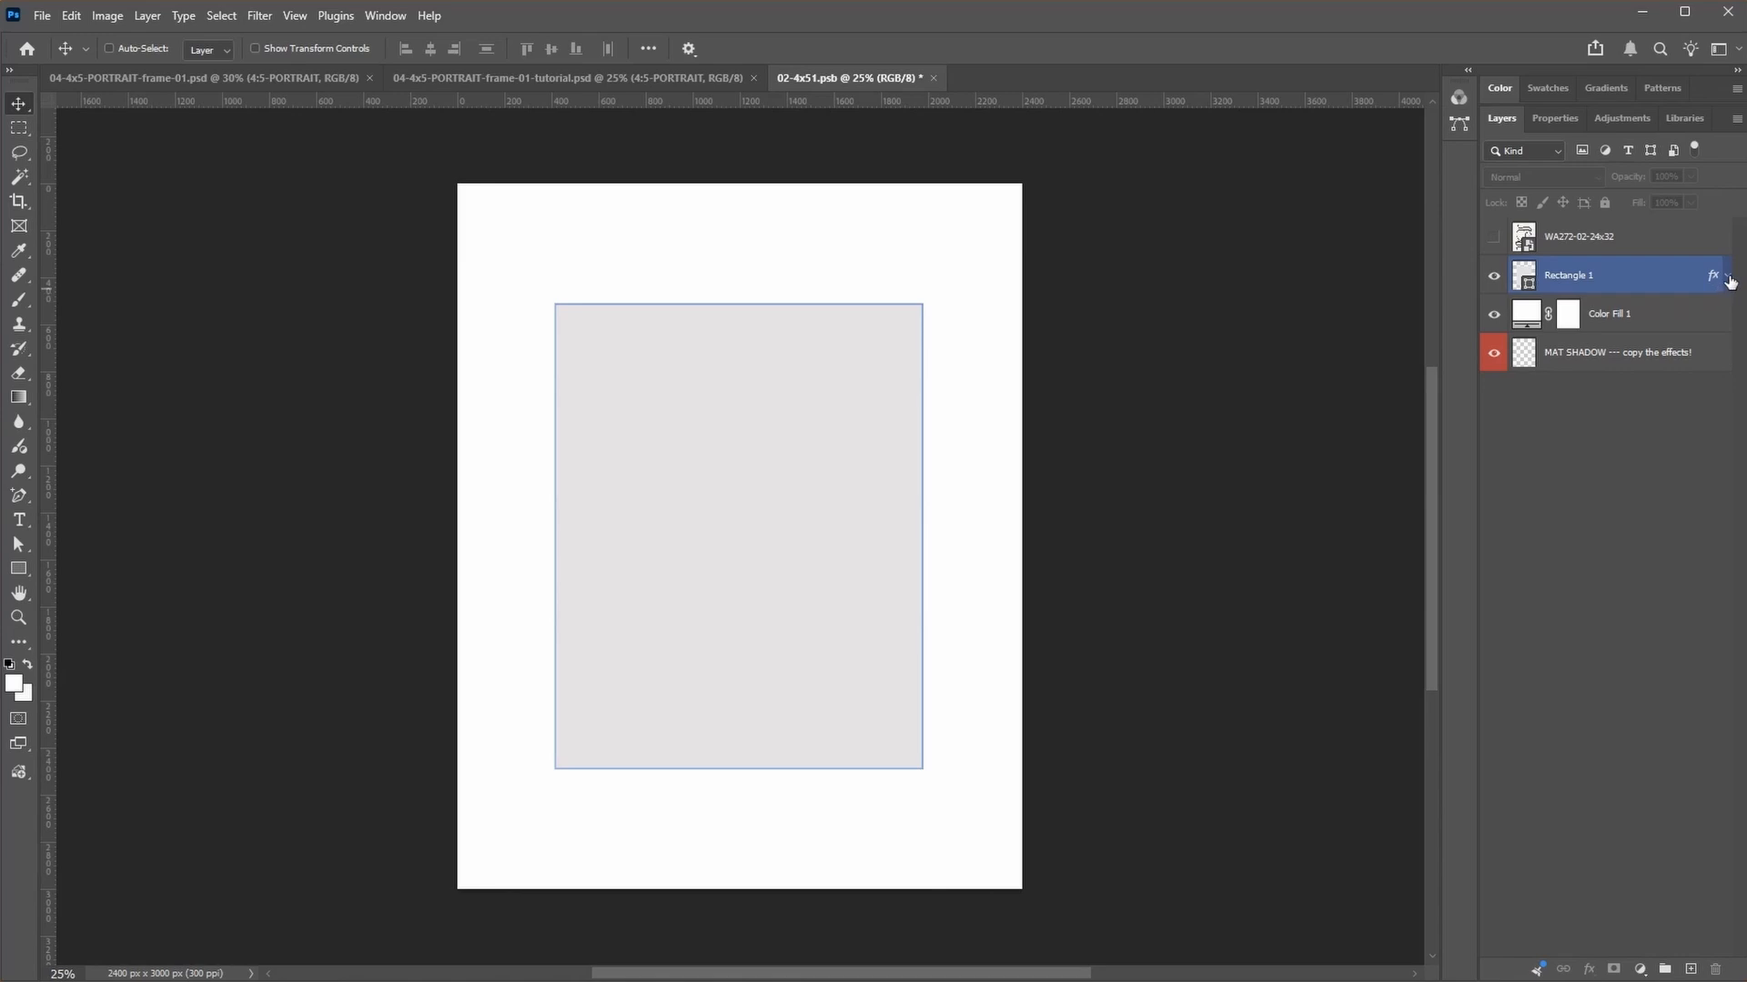
left_click(1728, 277)
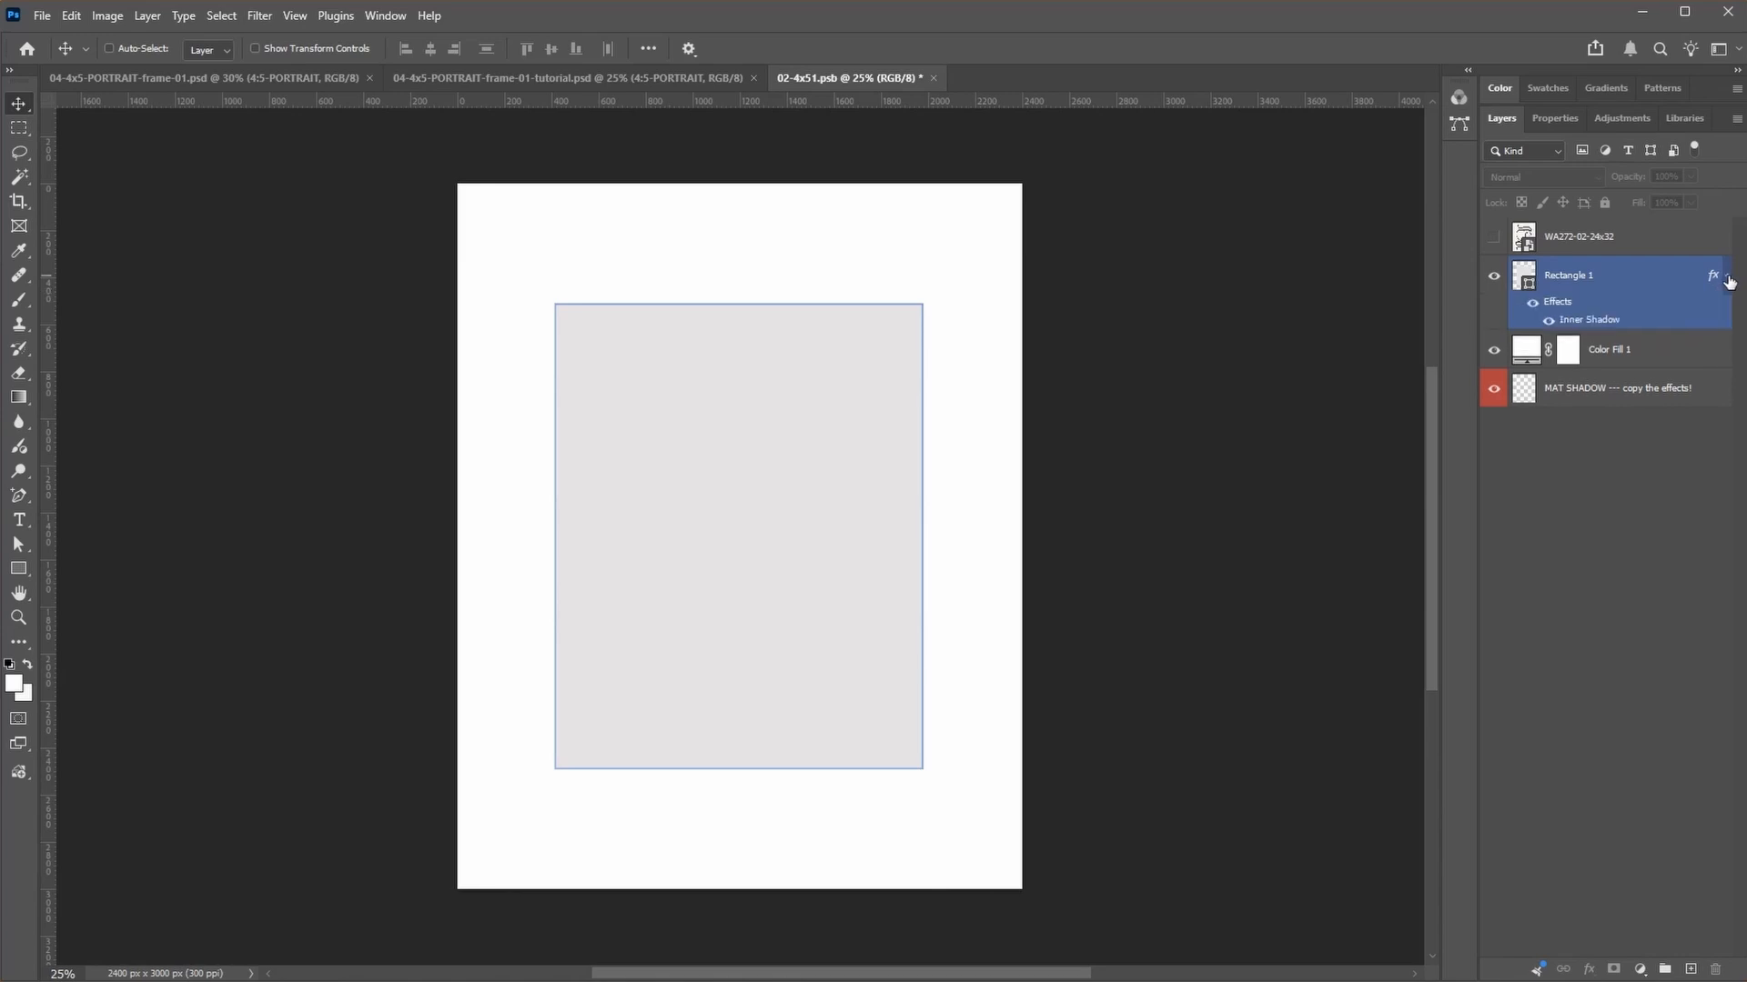
left_click(1663, 357)
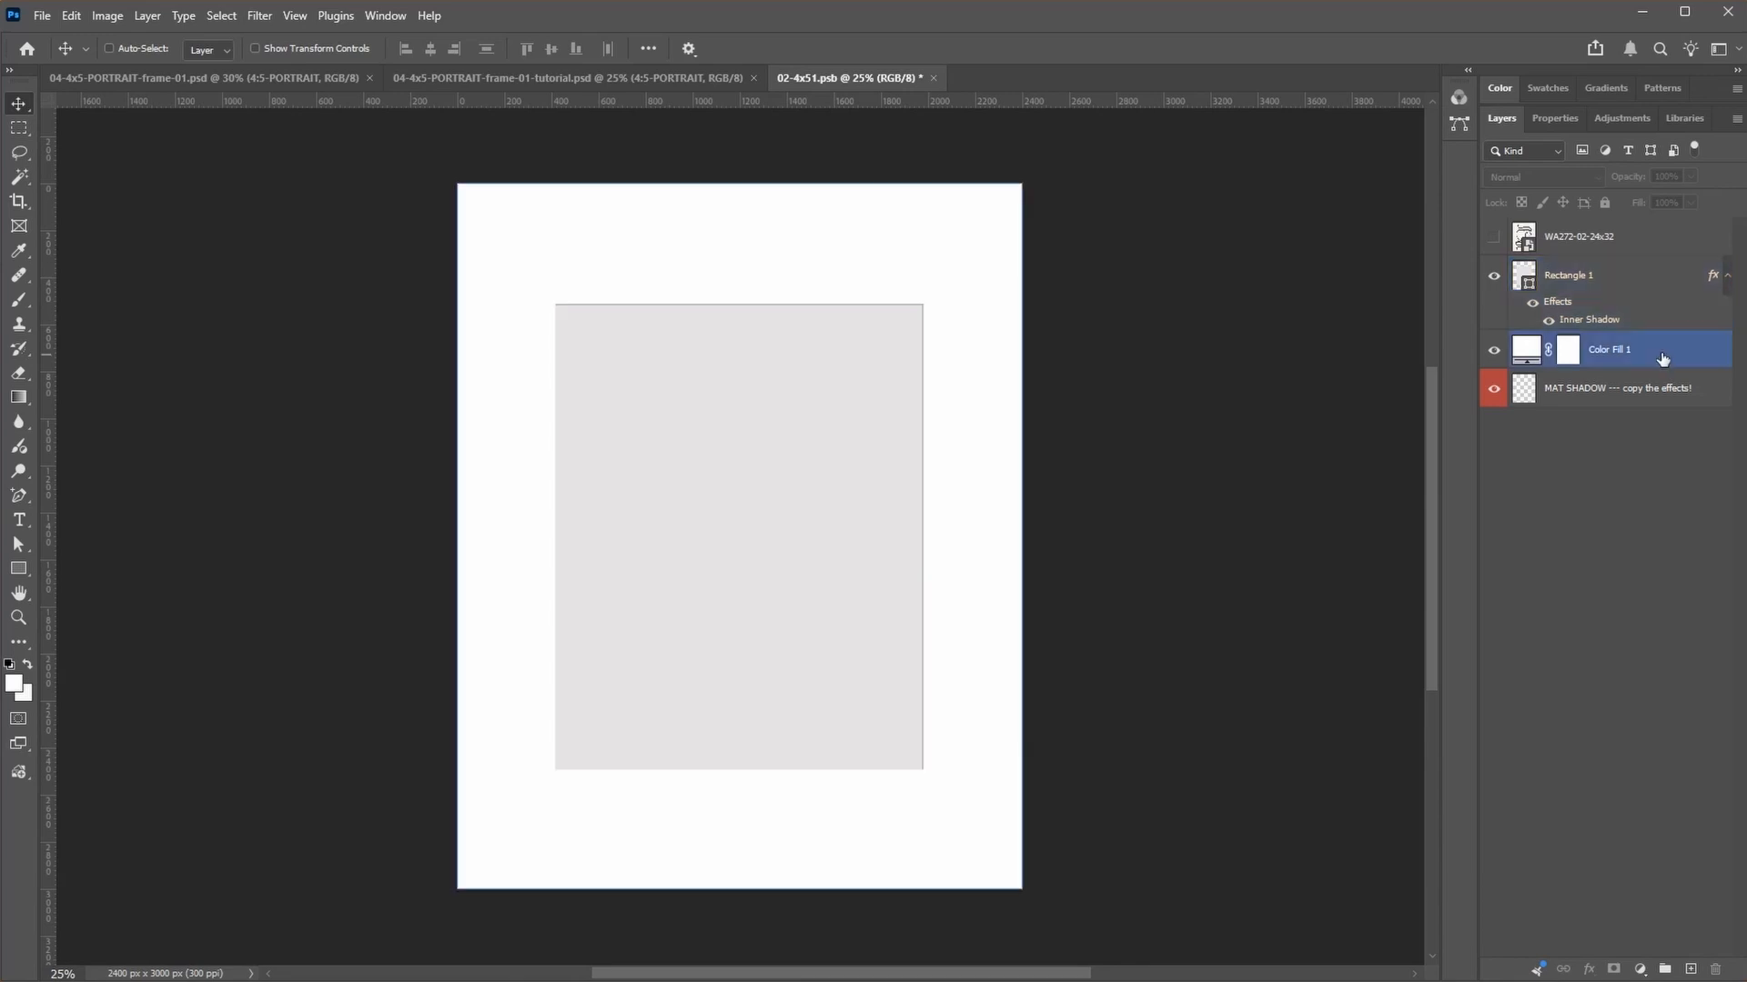
left_click(1606, 311)
left_click_drag(1559, 306, 1567, 398)
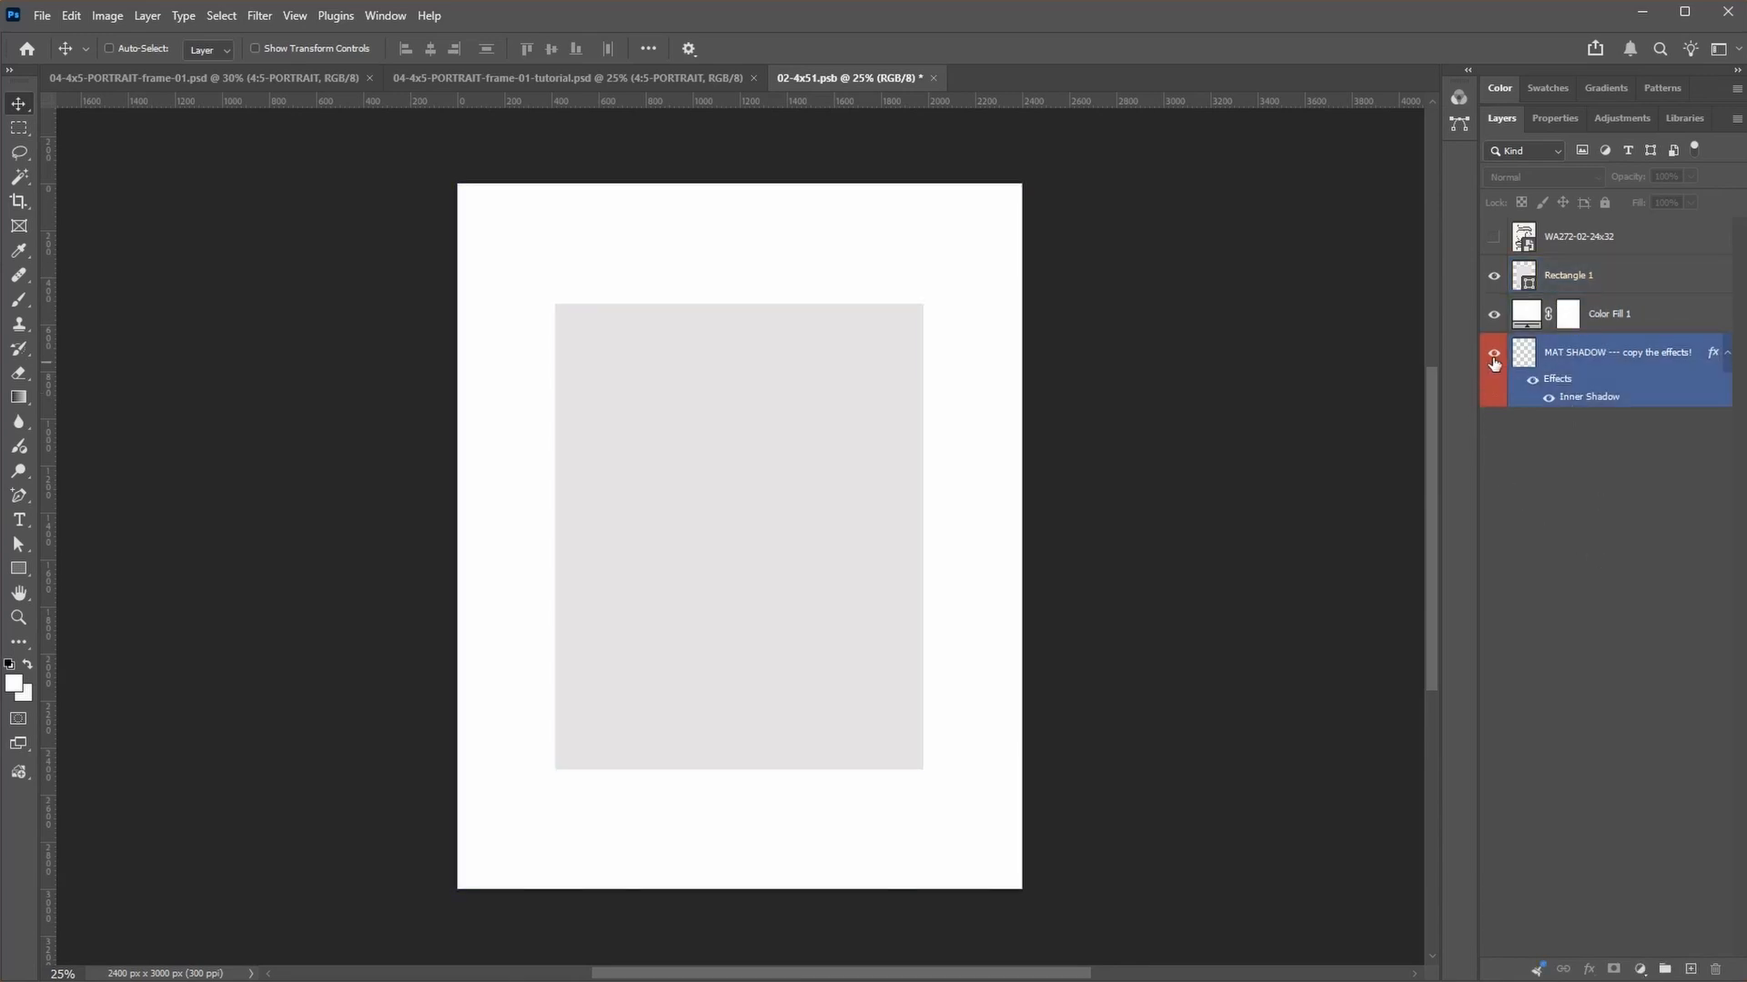
left_click(1599, 277)
key("Delete")
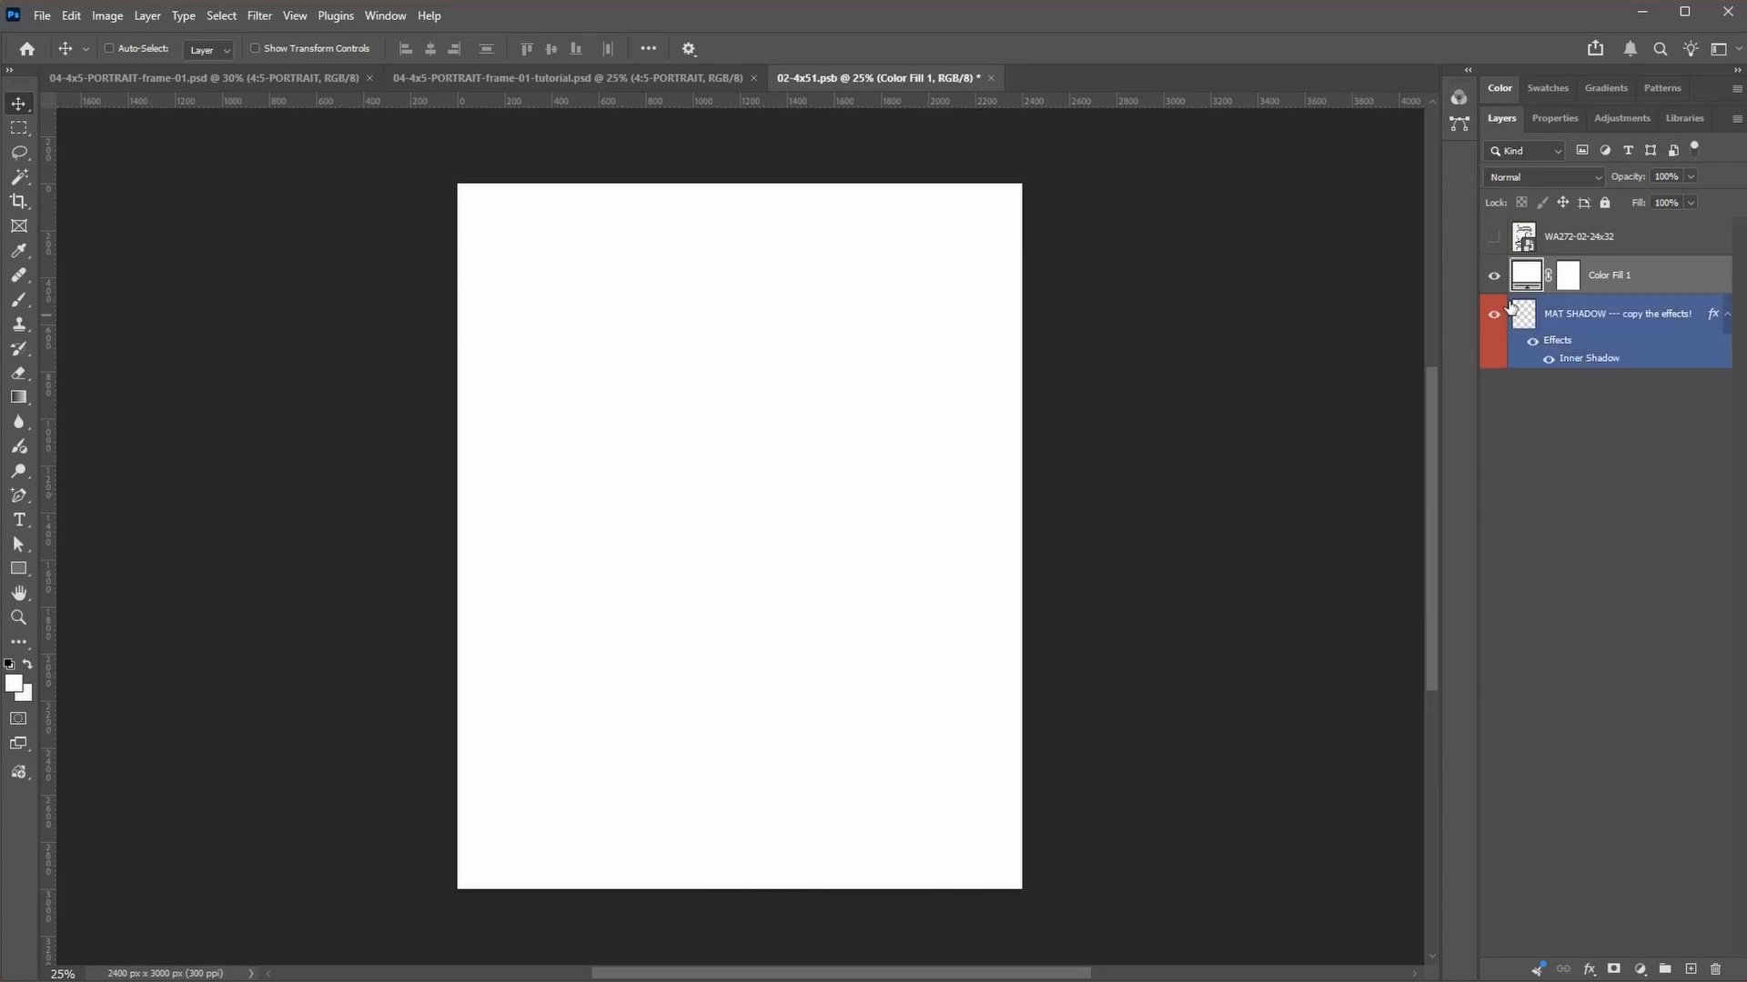
Step: Show the WA272-02-24x32 artwork layer again and scale it proportionally to 25%
left_click(1494, 238)
left_click(928, 264, "ctrl")
key("ctrl+t")
double_click(445, 48)
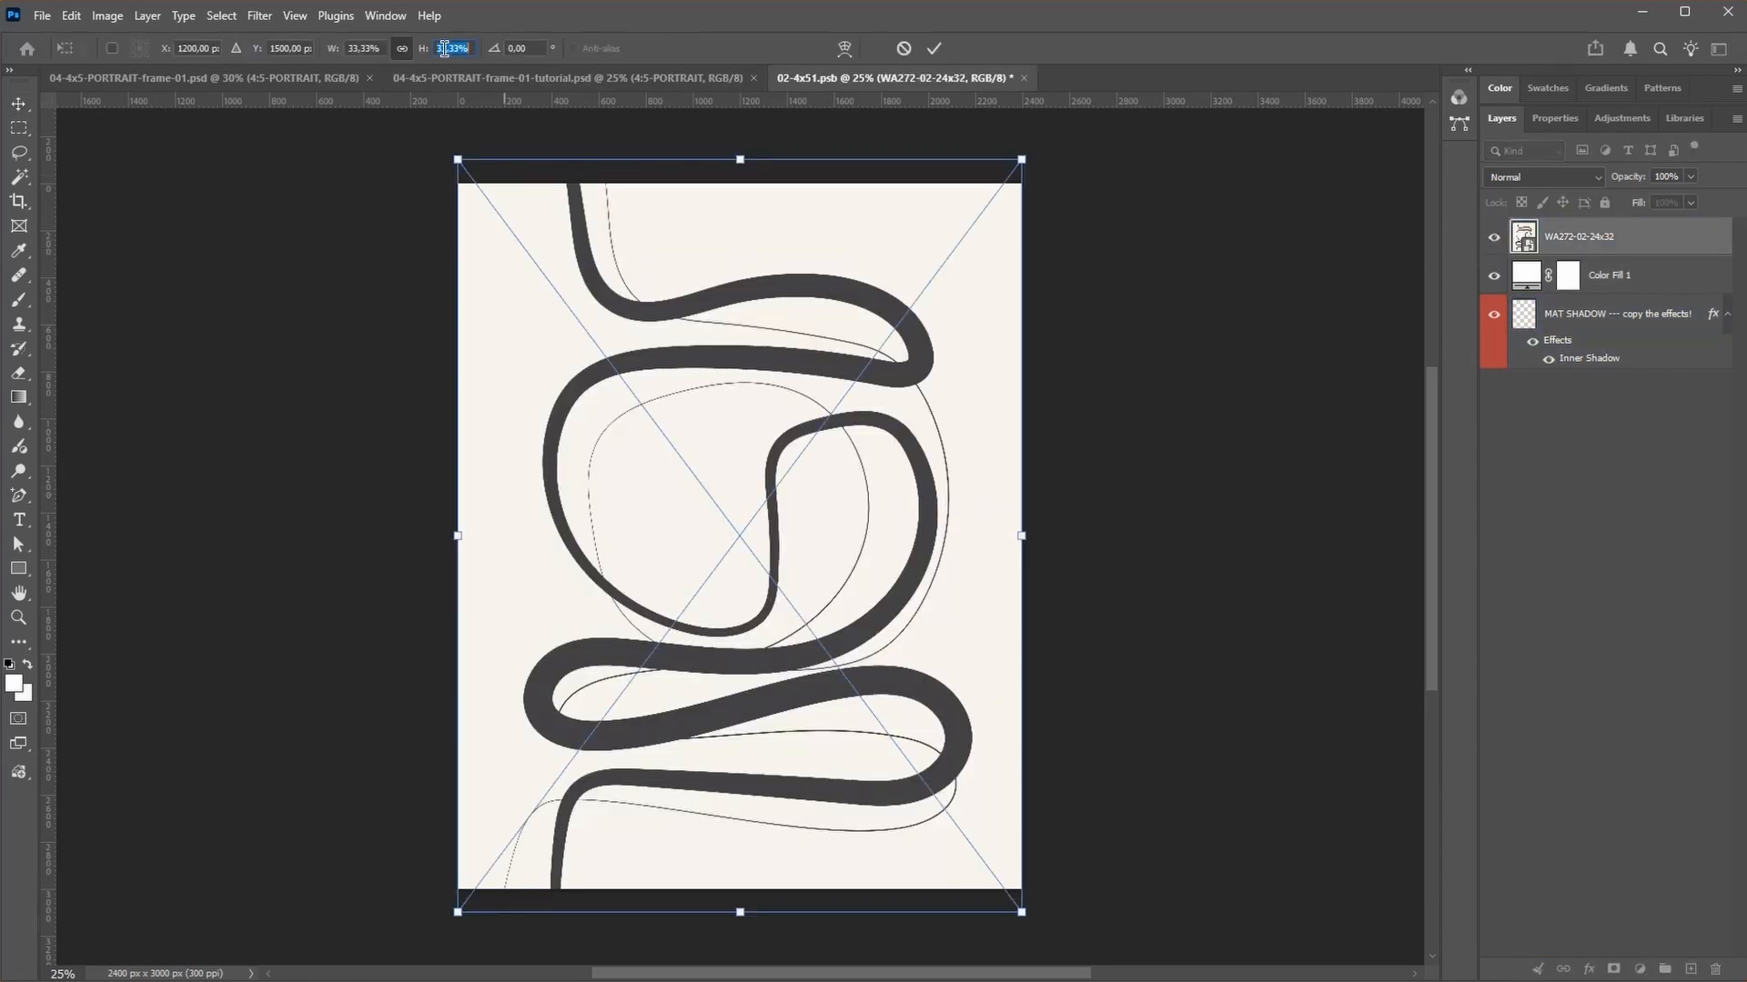
type("25")
key("Return")
key("Return")
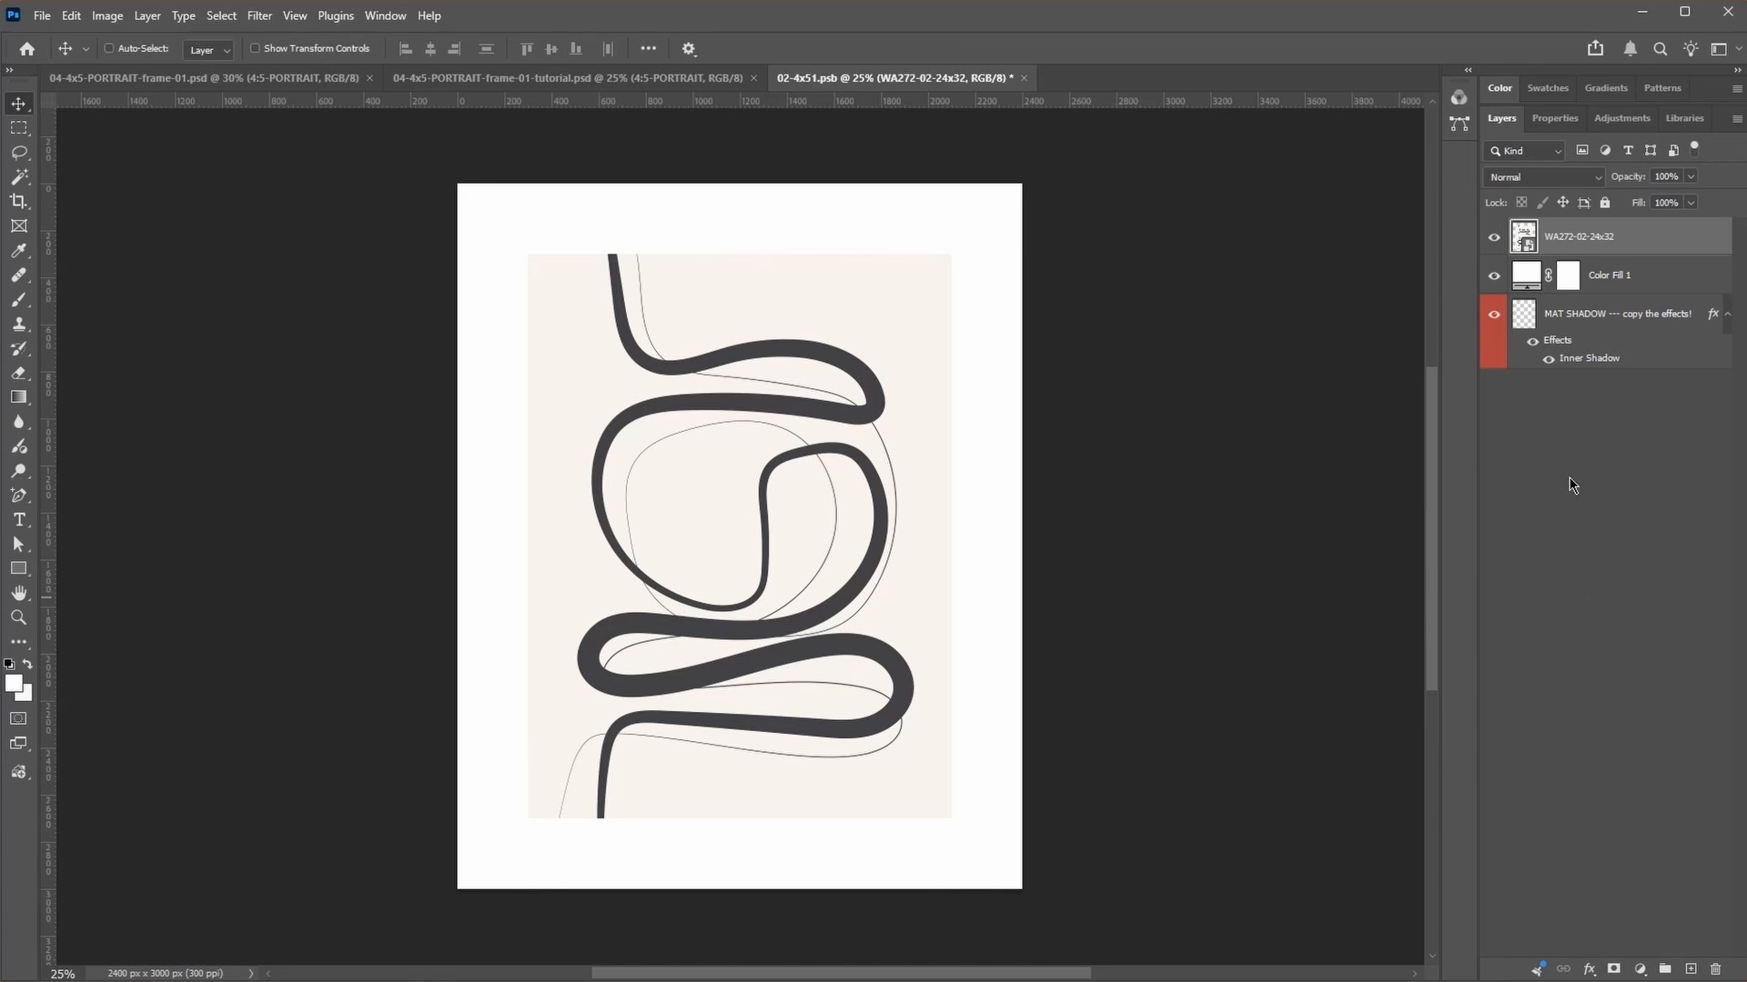
Step: Copy the MAT SHADOW layer's inner shadow onto the artwork layer and save the smart object to update the frame mockup
left_click_drag(1608, 353, 1610, 248)
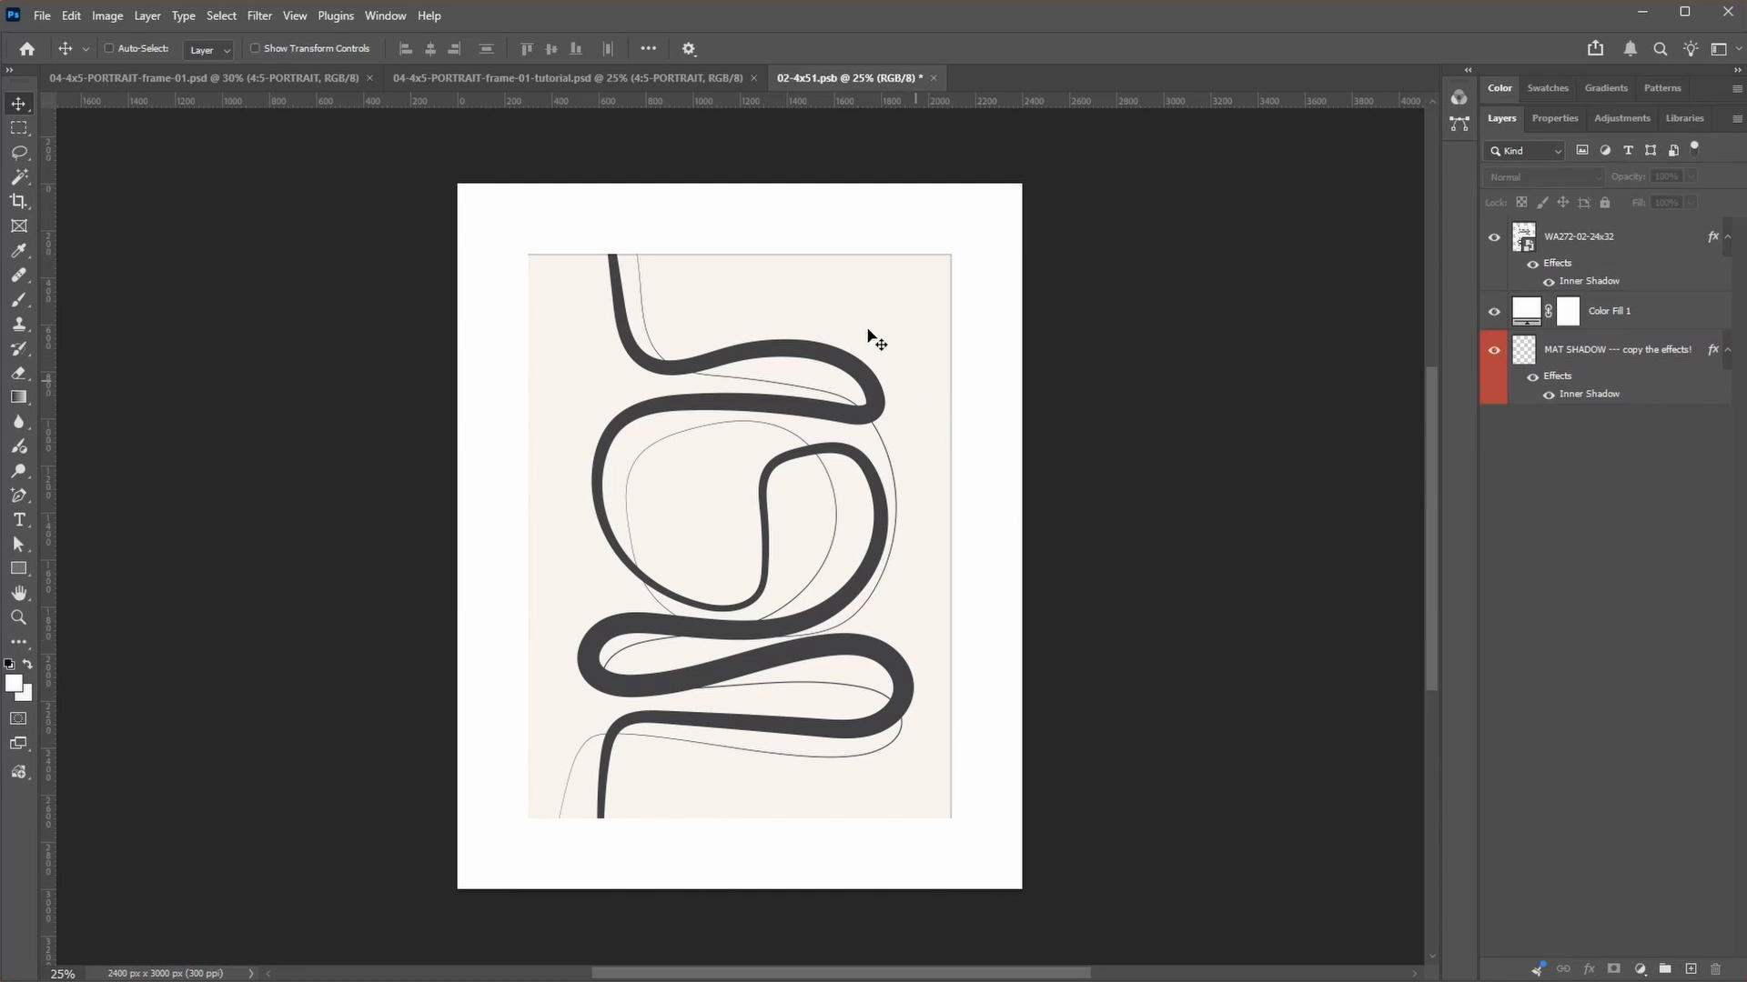
left_click(795, 285, "ctrl")
left_click(1499, 866)
key("ctrl+s")
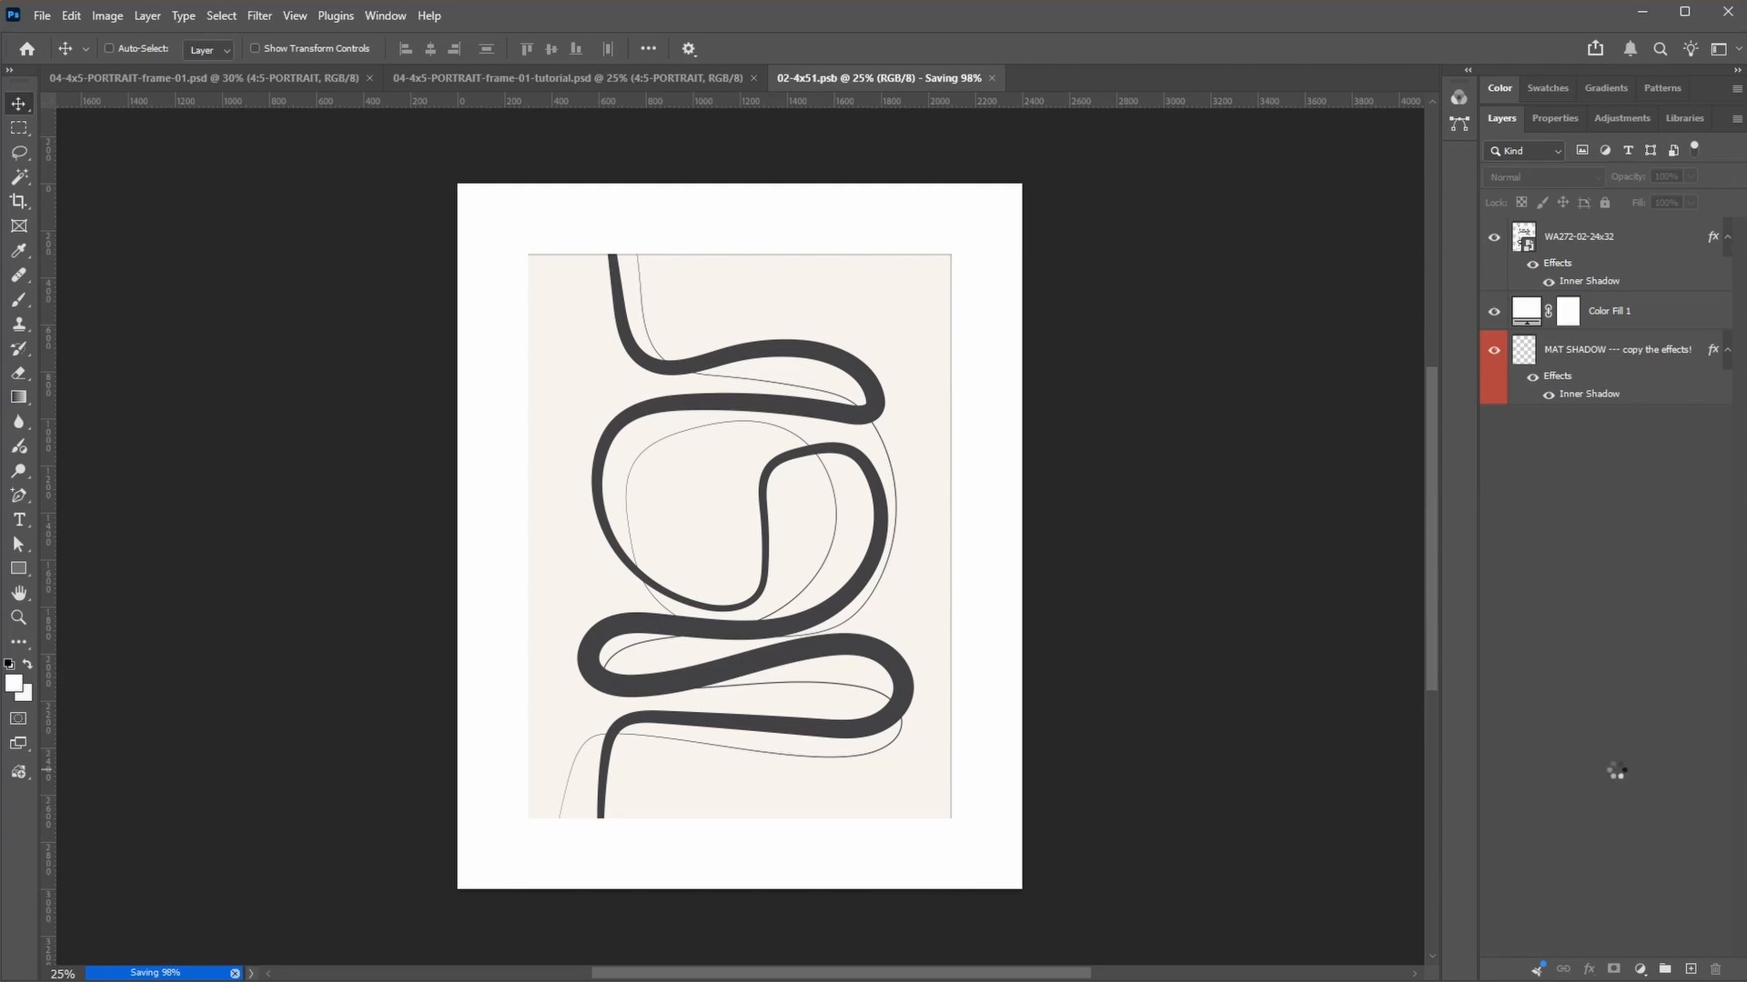
left_click(660, 77)
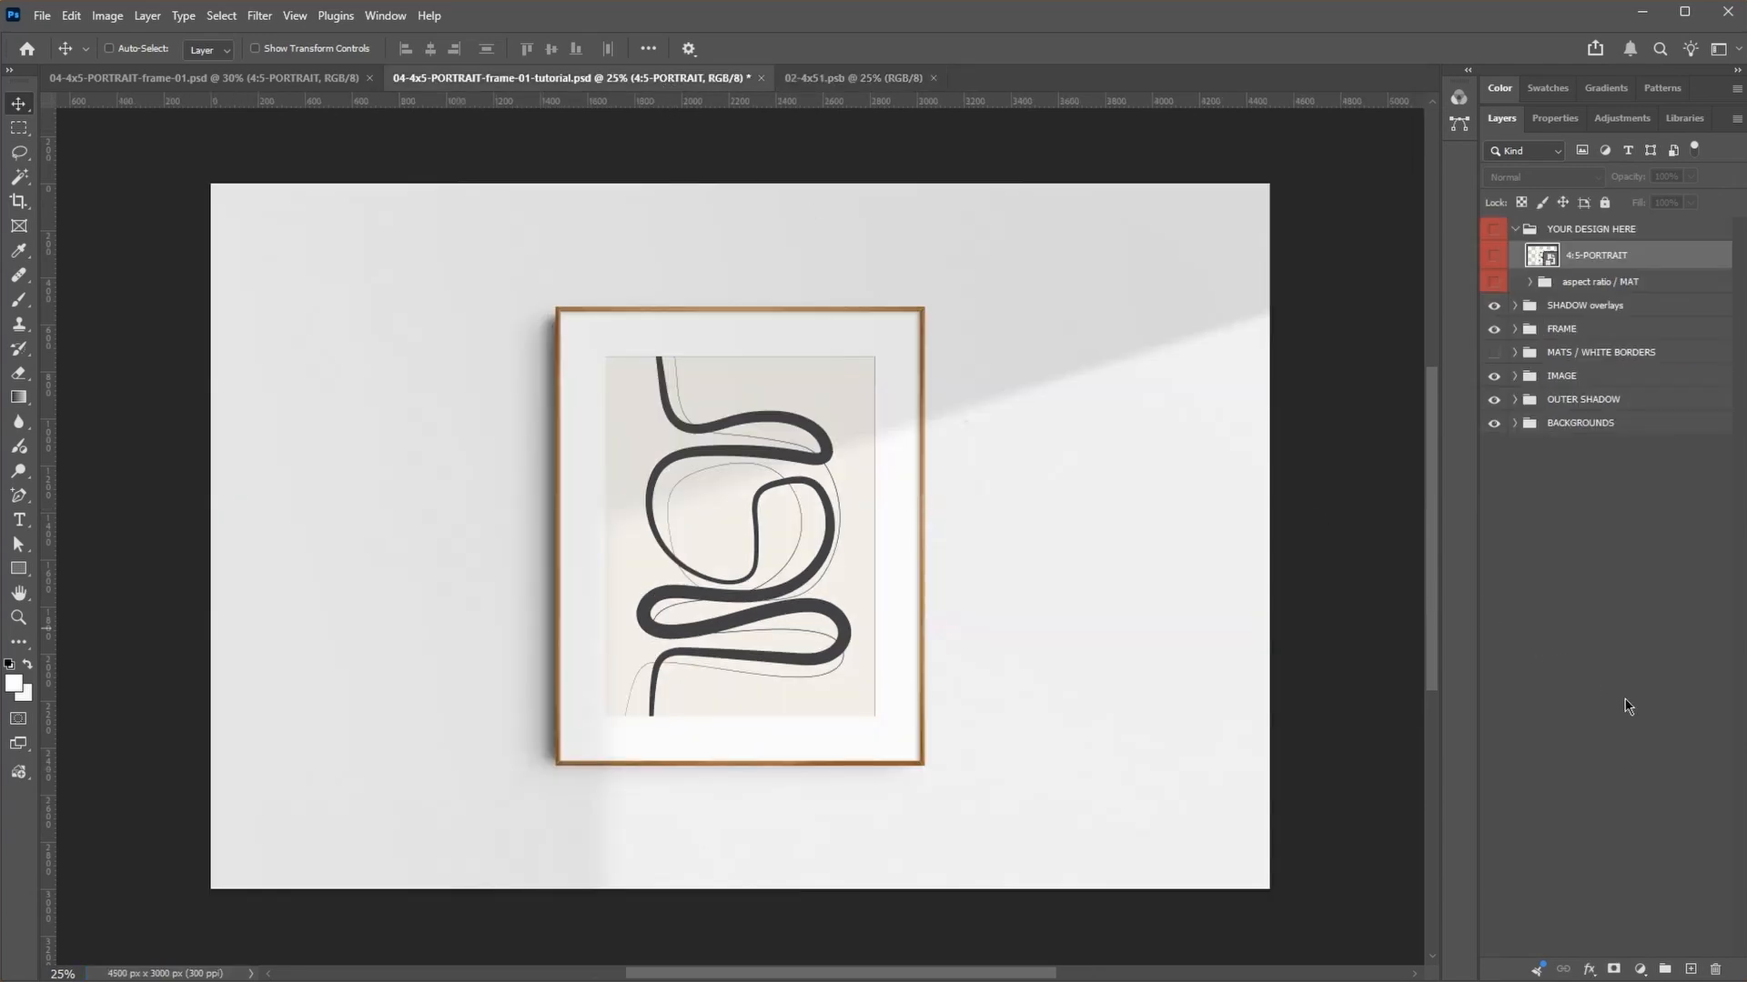
key("ctrl+s")
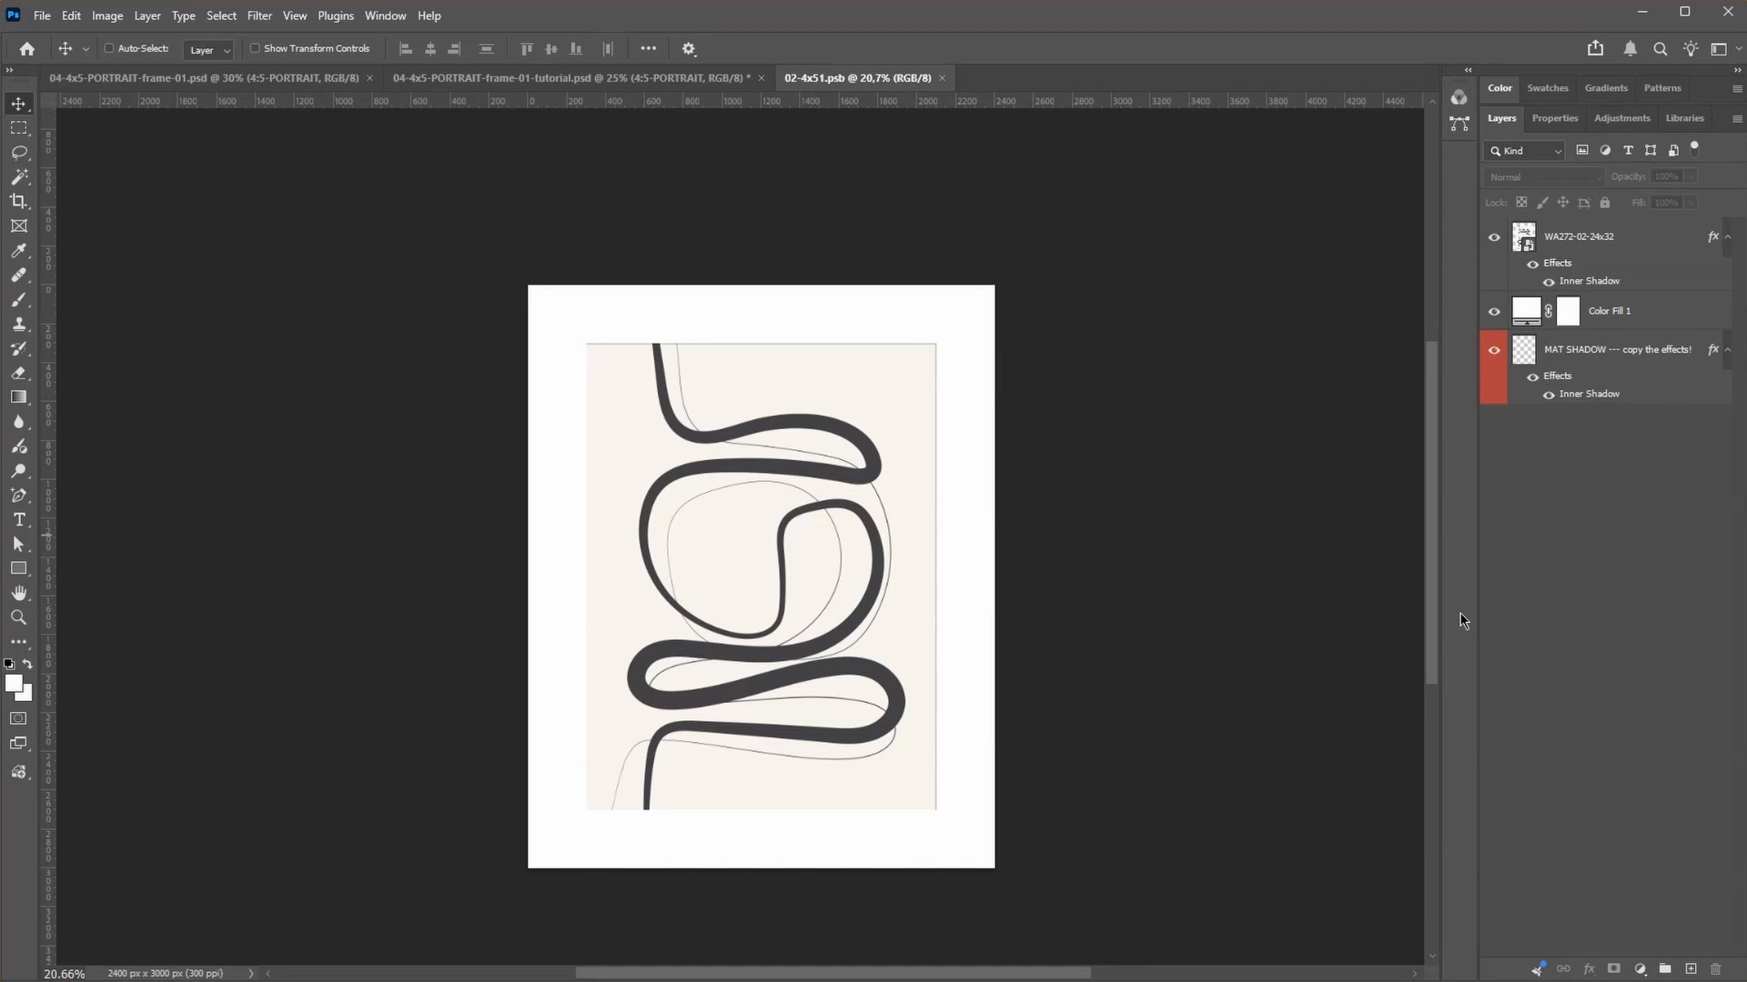
Step: Scale the artwork down to roughly two thirds of its size, centered on the mat, and save to update the frame mockup
left_click(1583, 245)
key("ctrl+t")
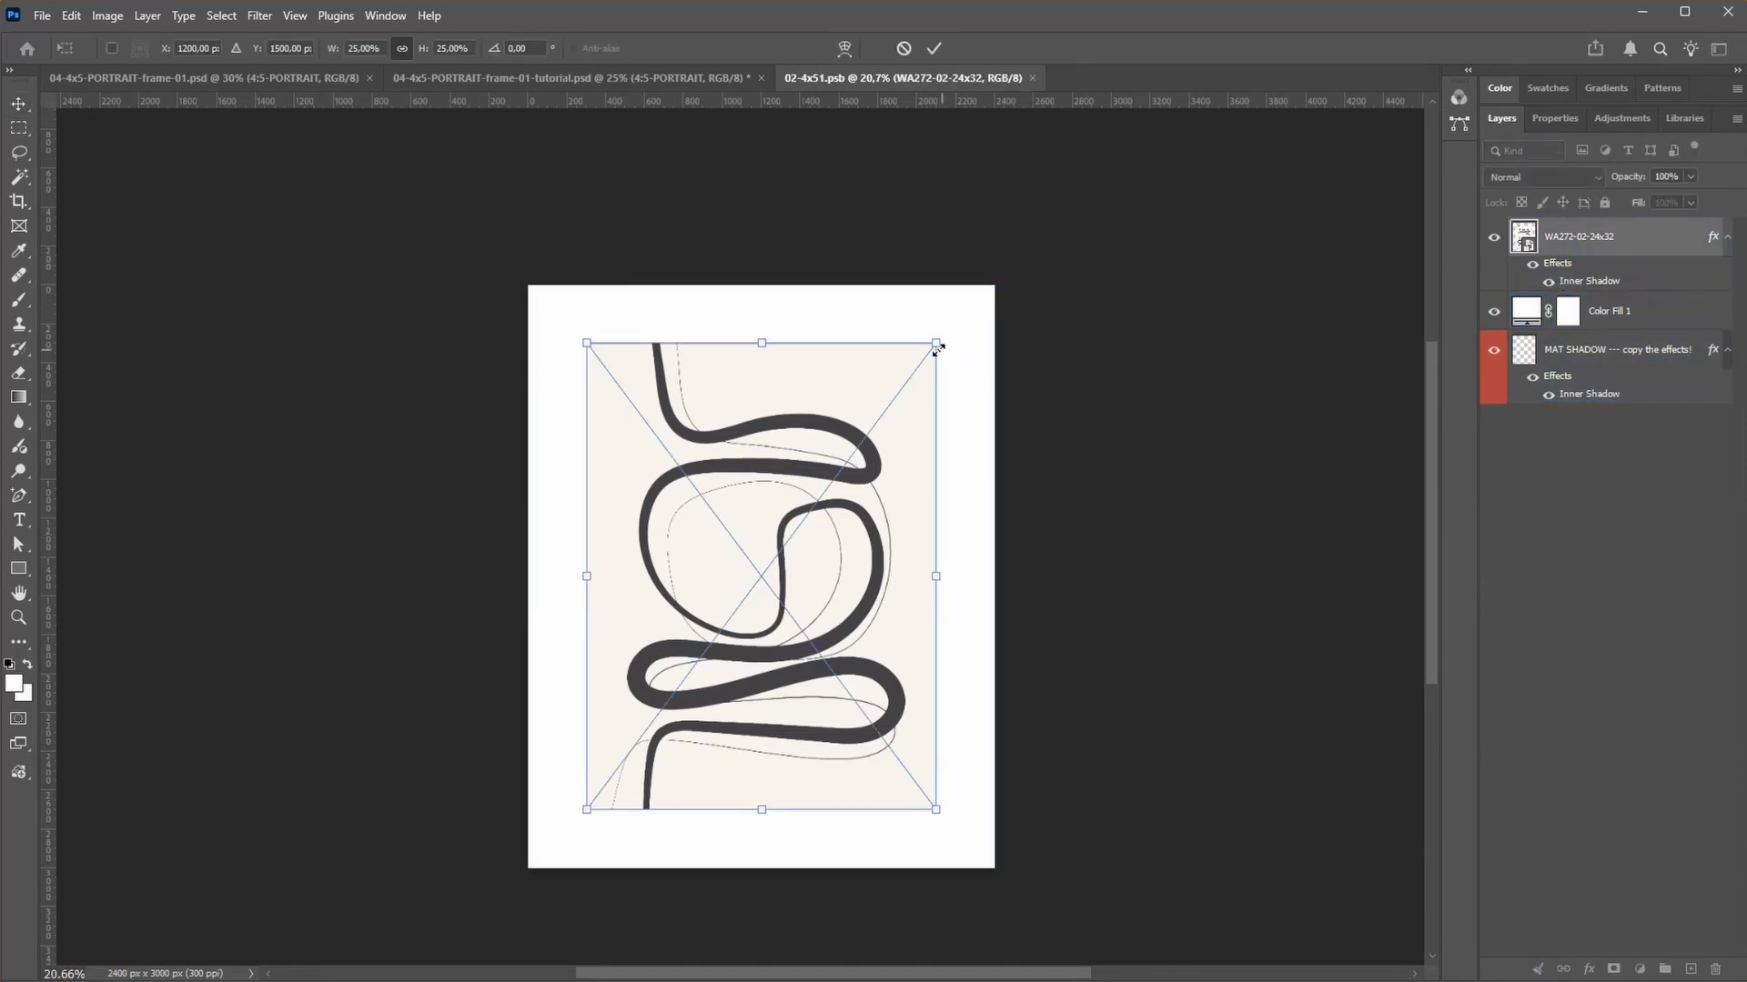
left_click_drag(936, 346, 819, 499)
left_click_drag(732, 670, 788, 593)
key("Return")
key("ctrl+s")
left_click(635, 77)
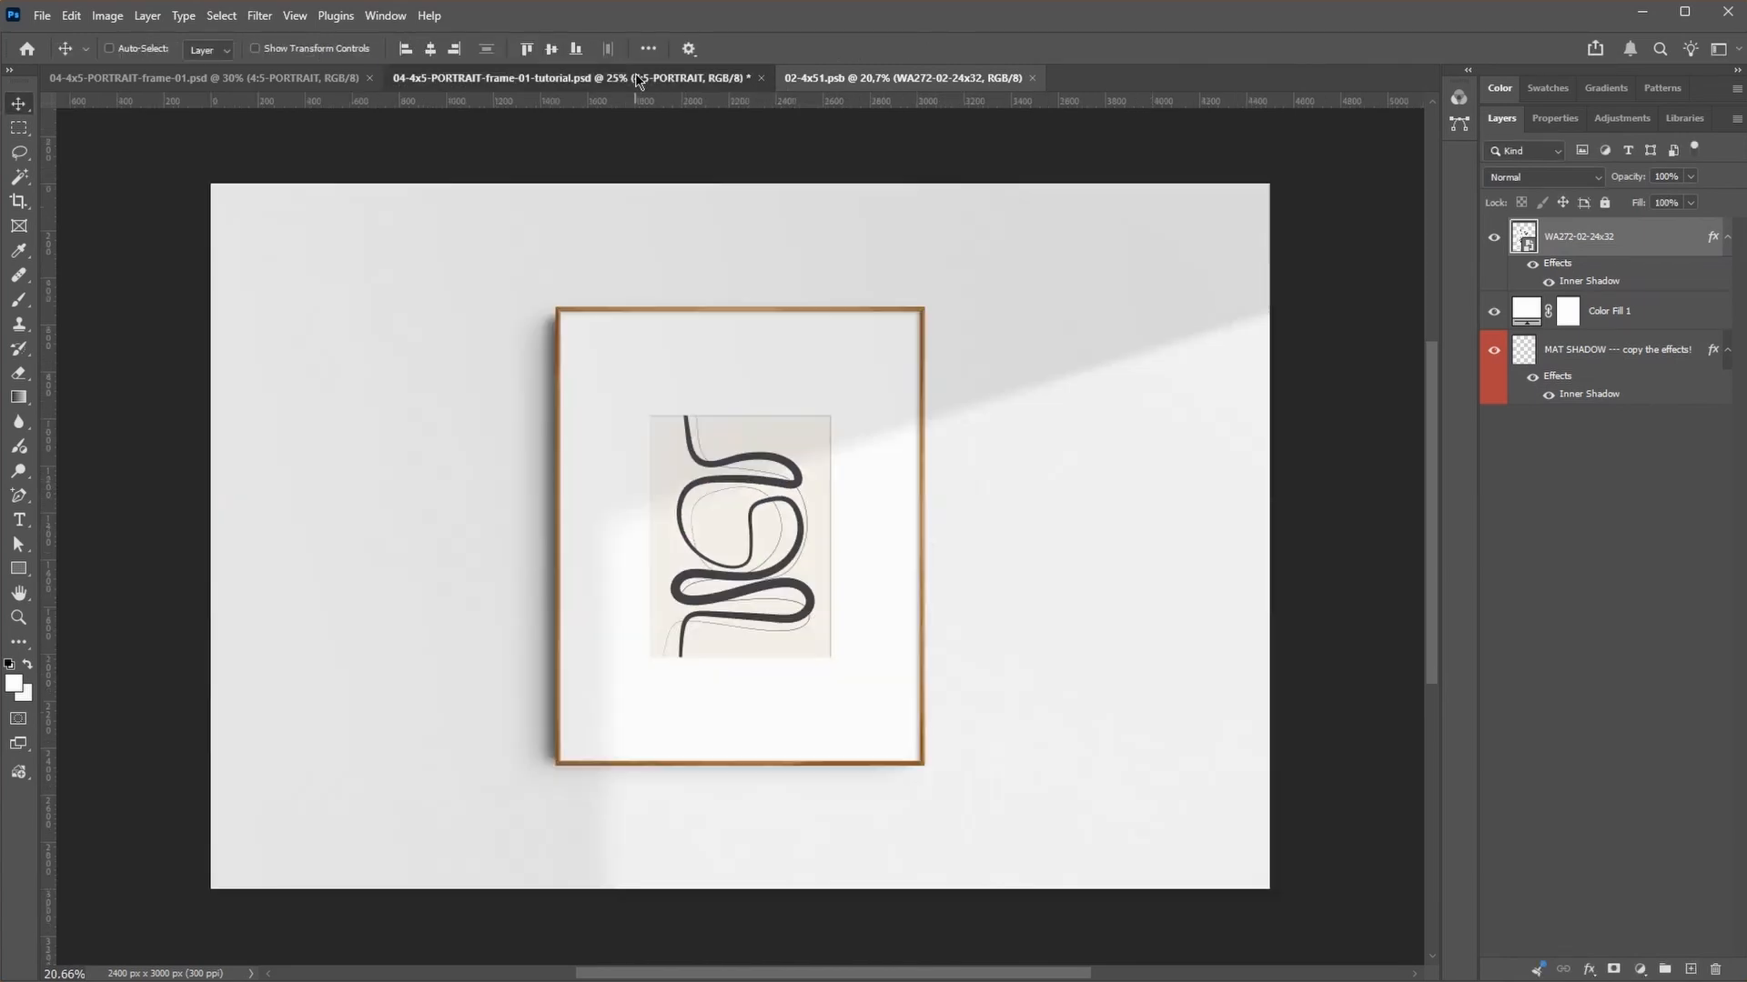
left_click(823, 79)
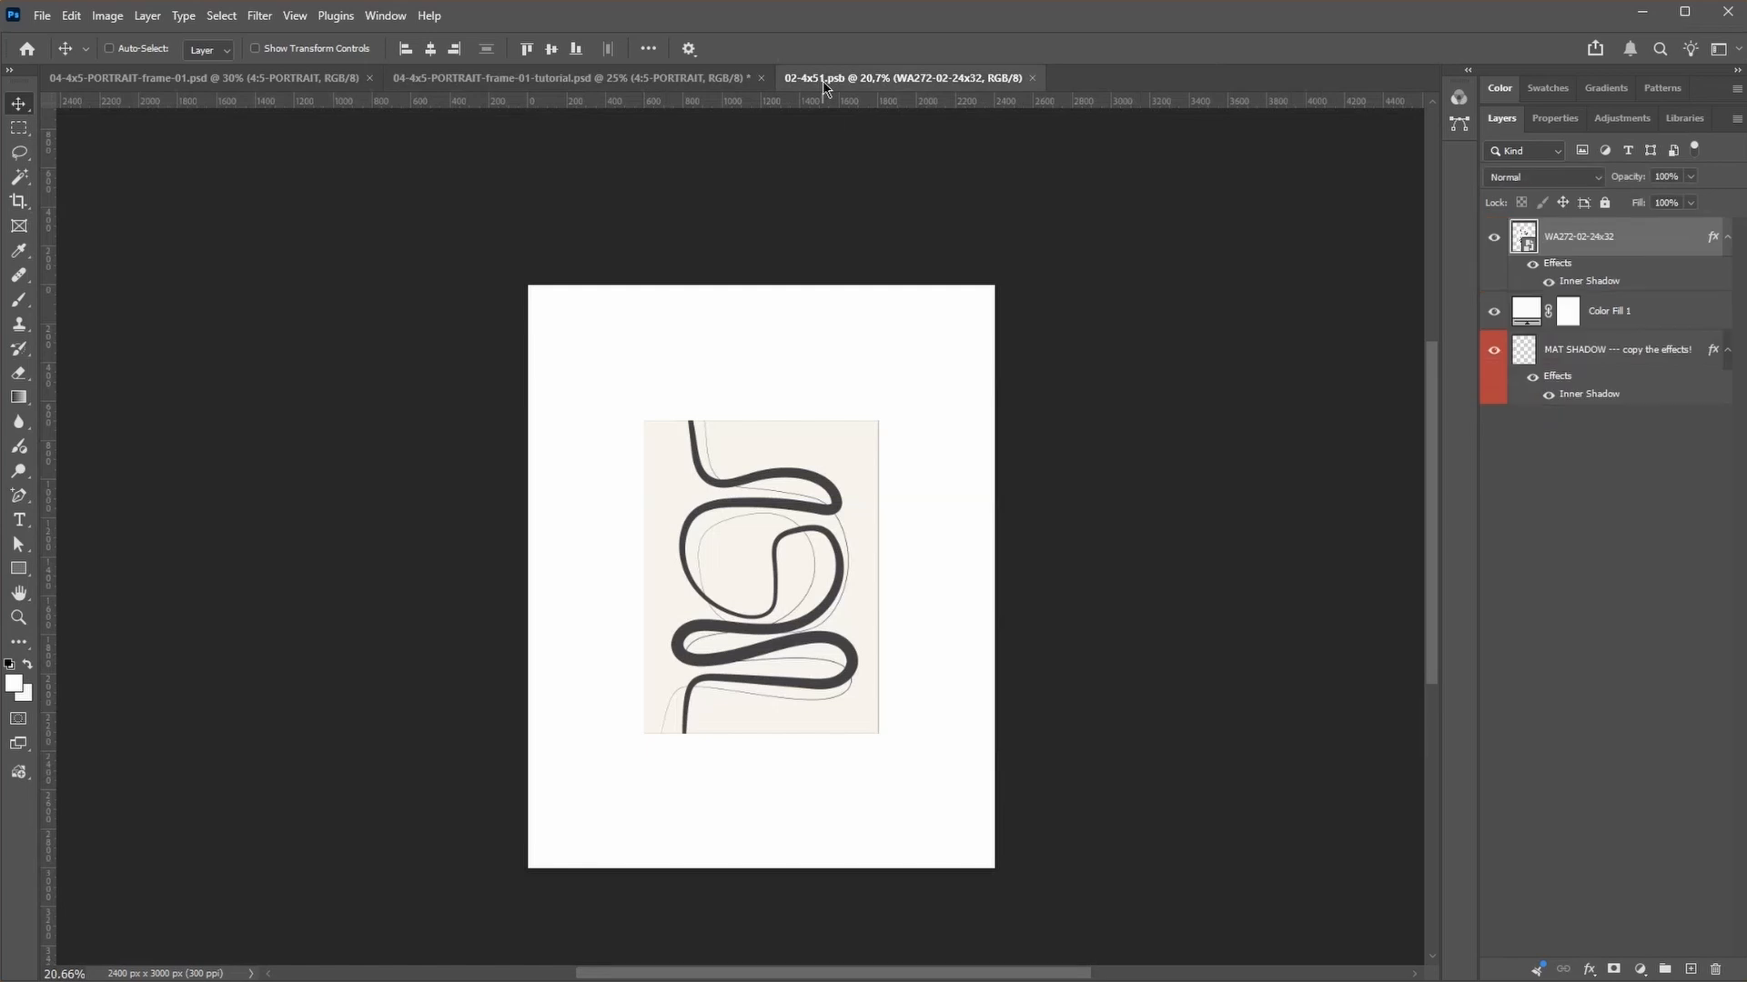
Step: Enlarge the centered artwork to about three quarters of the mat's width, hide its layer effects, and save to update the frame mockup
left_click(1567, 557)
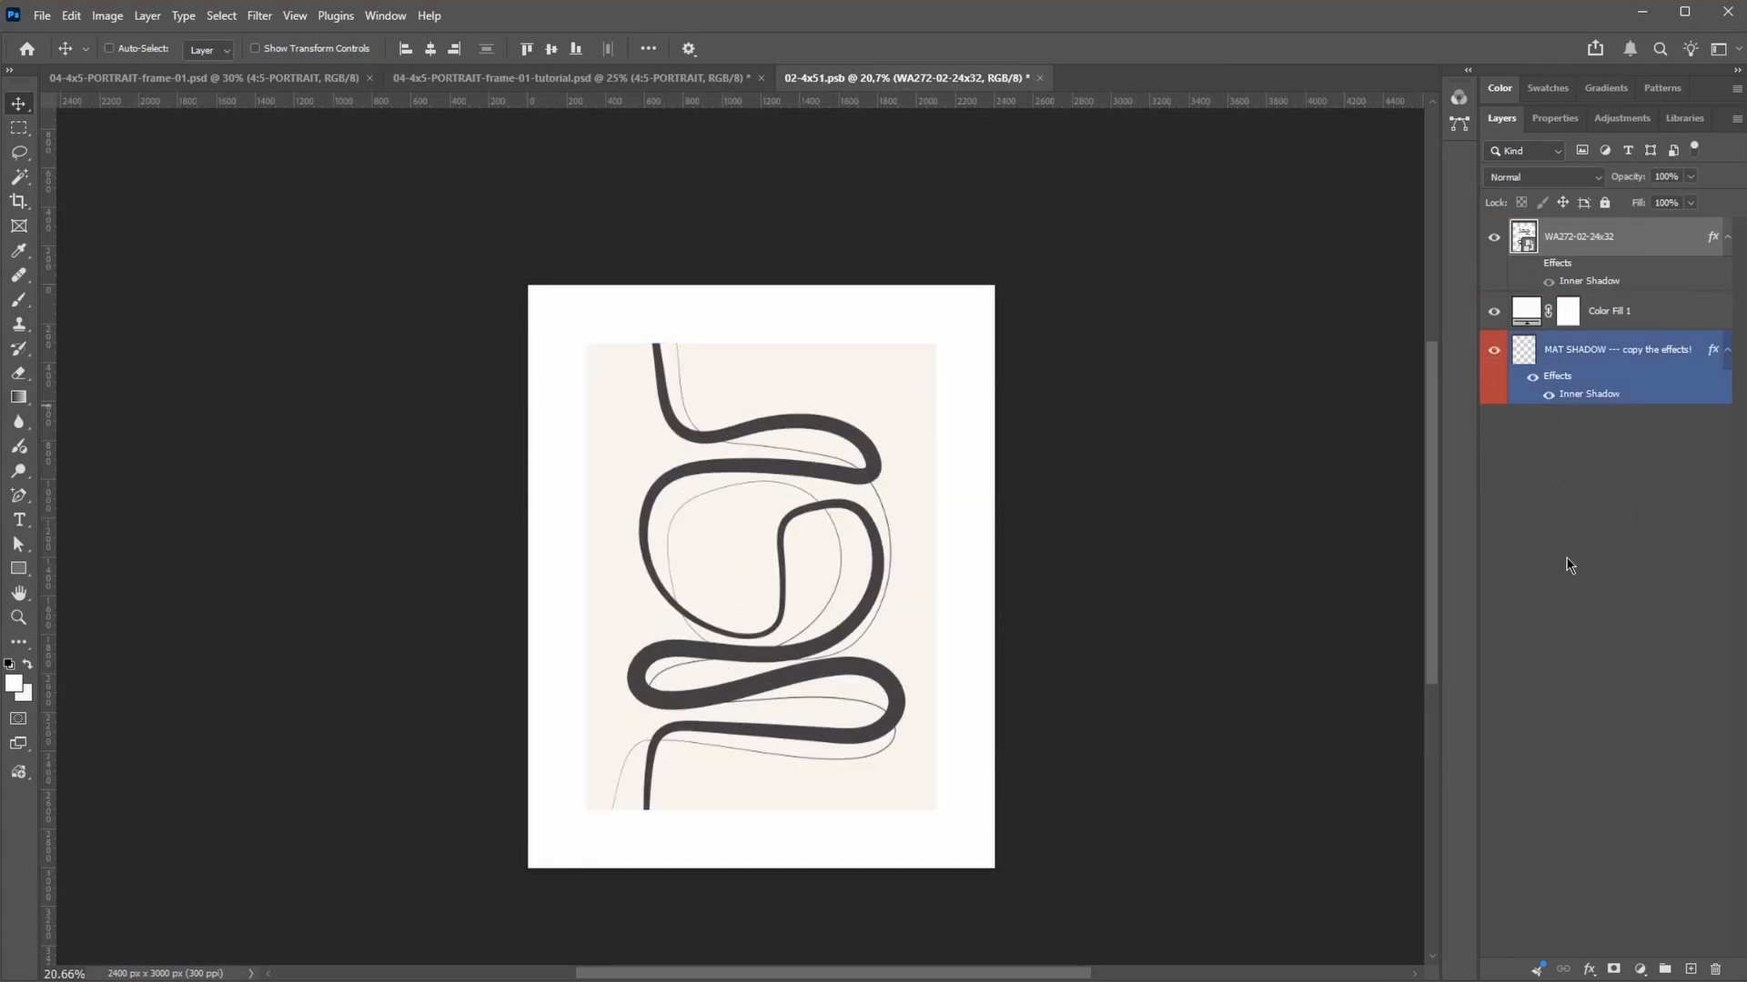
key("ctrl+s")
left_click(675, 79)
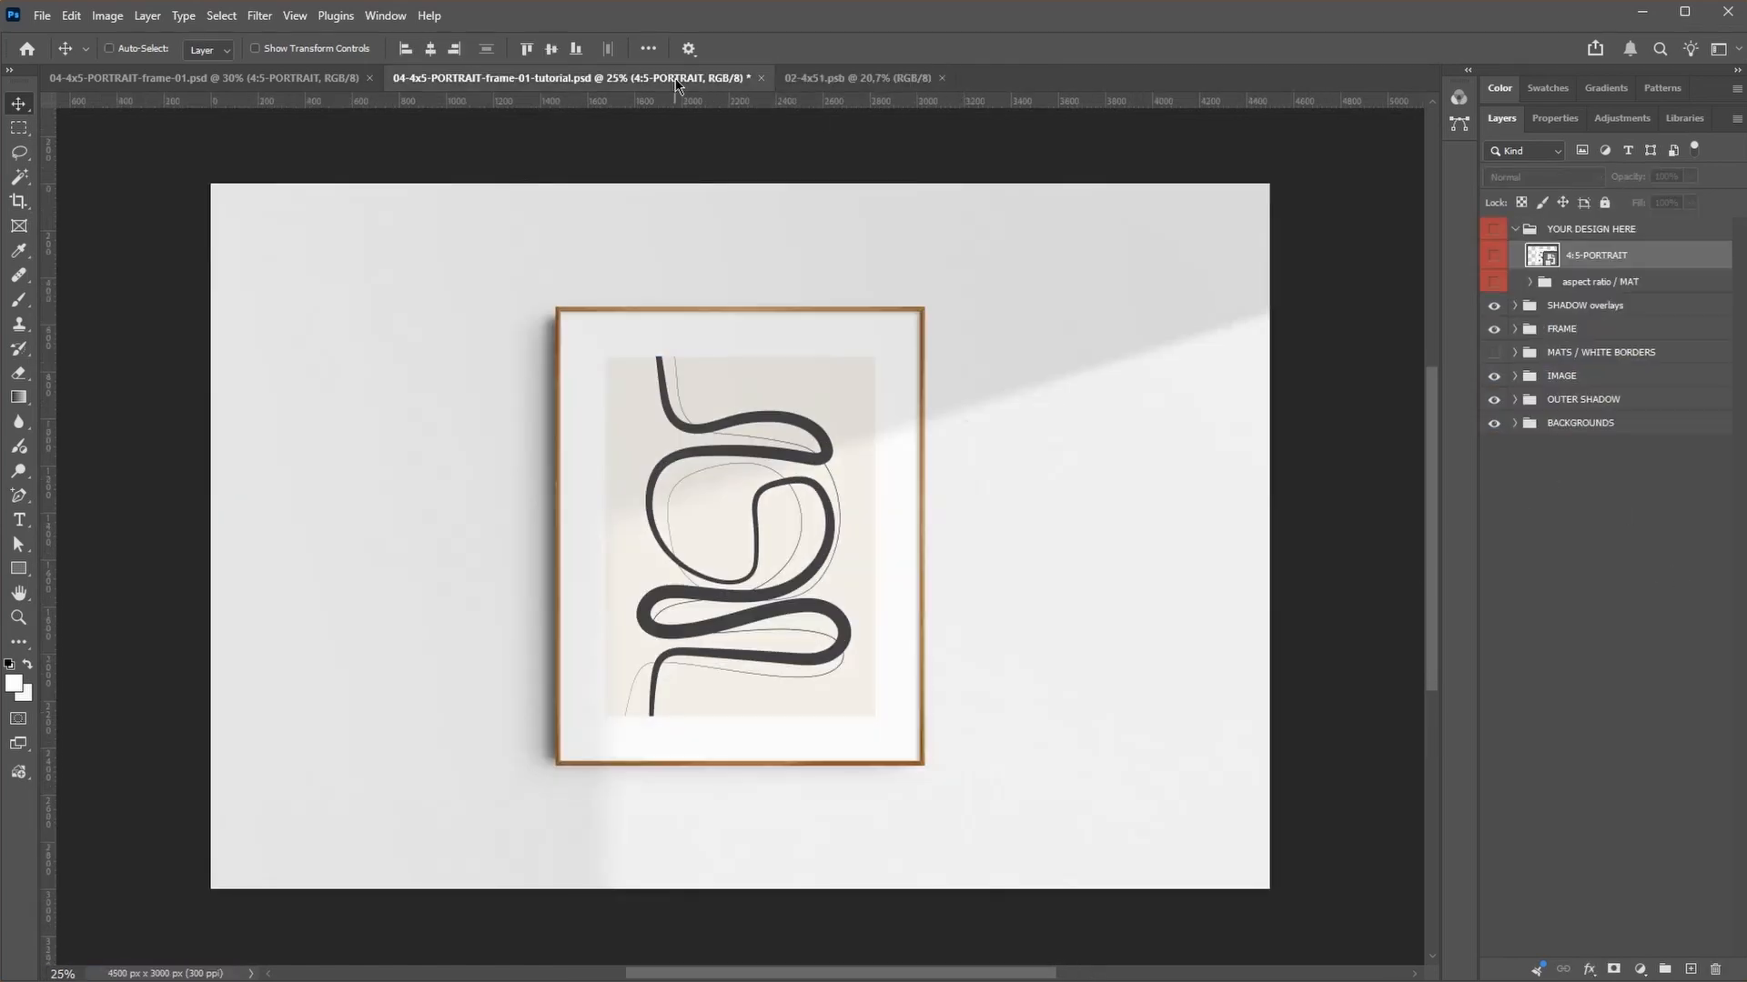
Step: Show the artwork layer's inner shadow effect again and save the smart object to compare the frame mockup with the shadow
left_click(856, 78)
left_click(1531, 264)
key("ctrl+s")
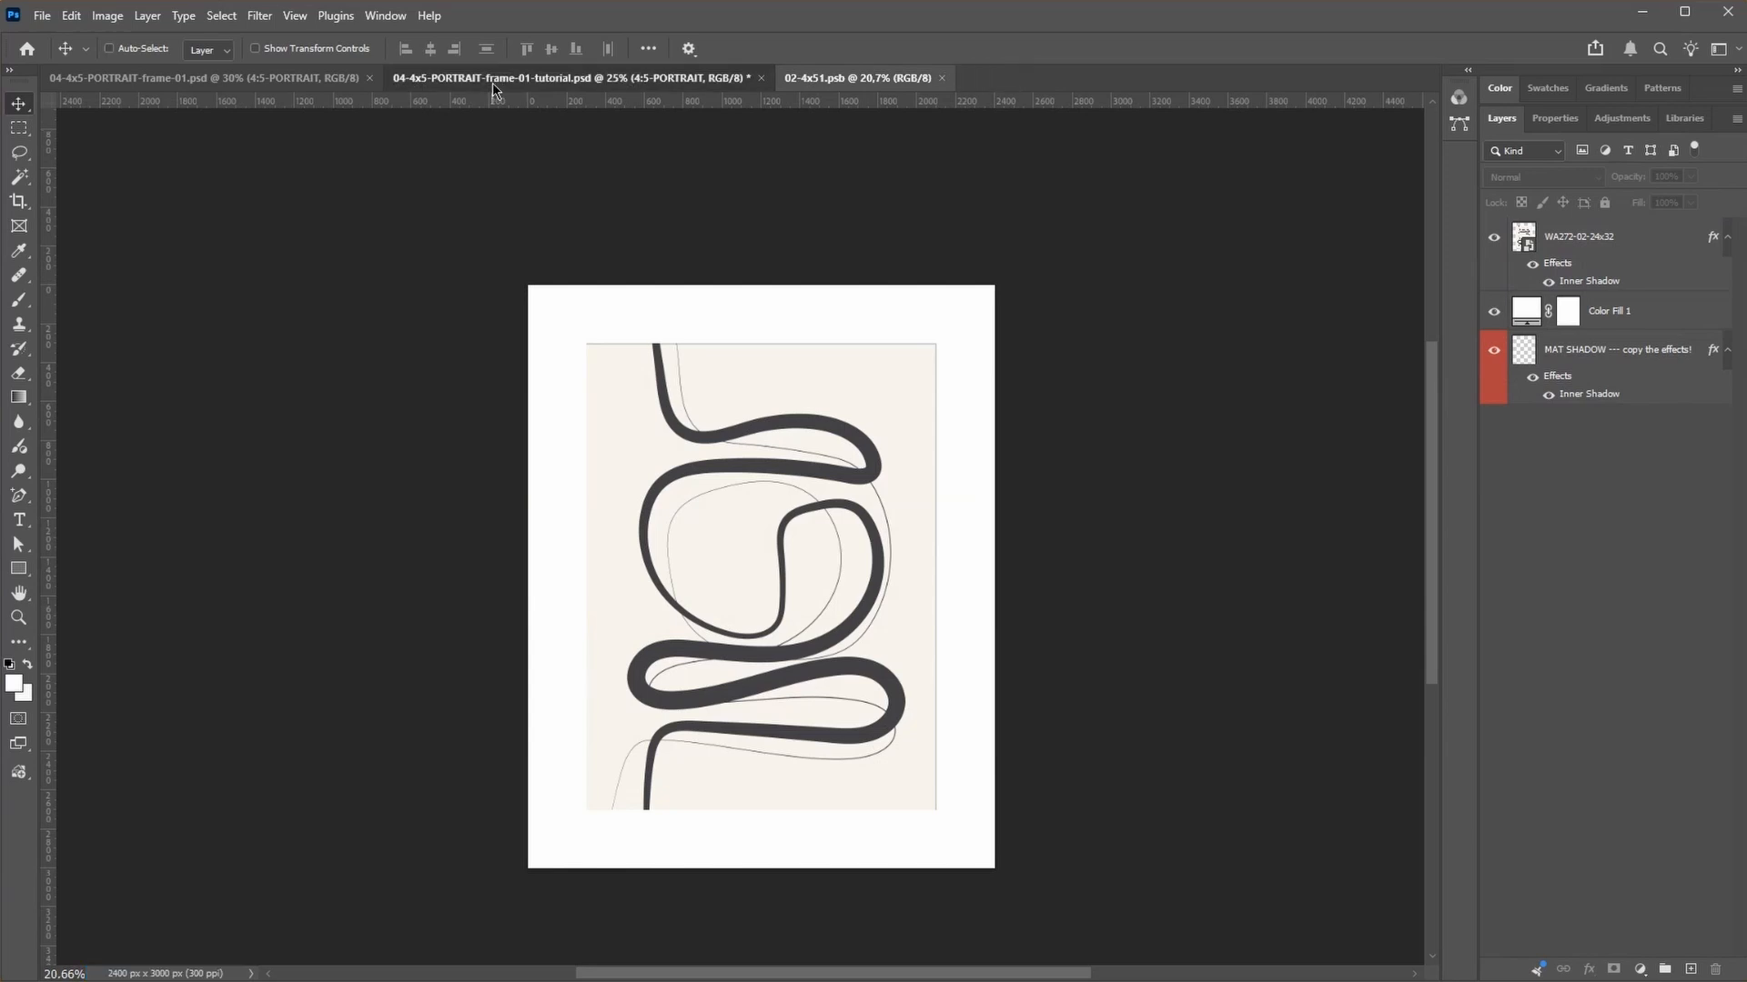
left_click(493, 80)
left_click(856, 79)
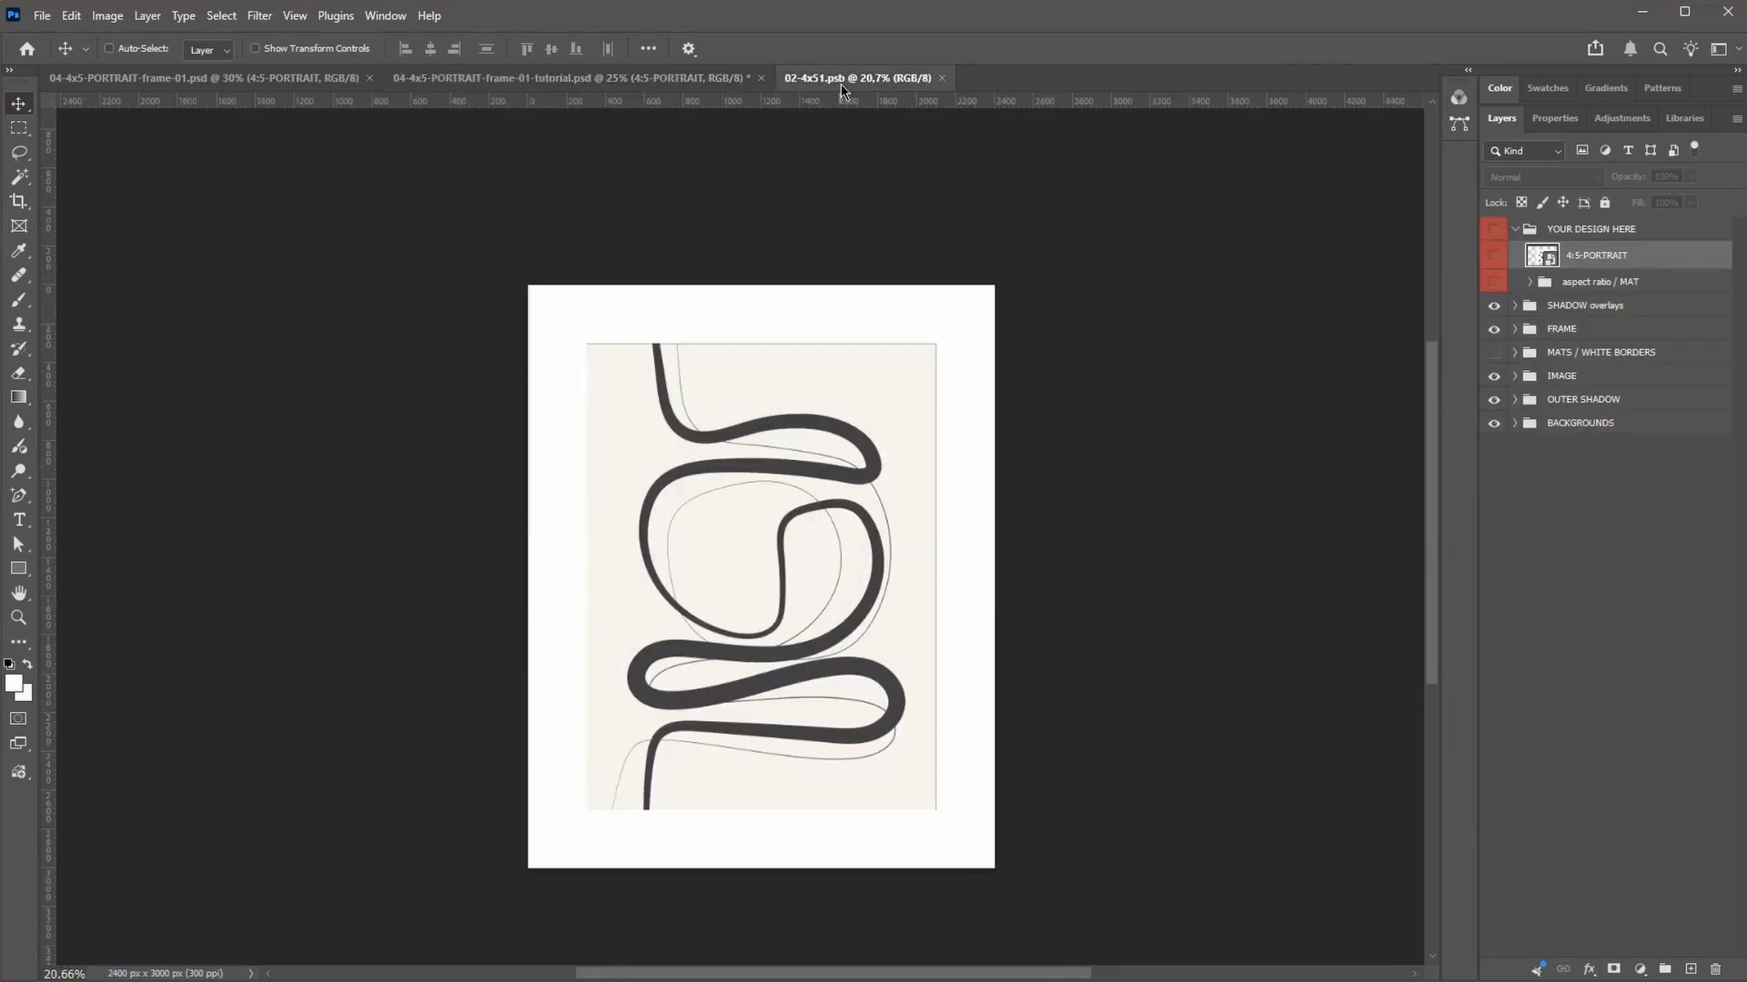
Step: Set the Color Fill 1 mat layer's color to pure white
double_click(1526, 310)
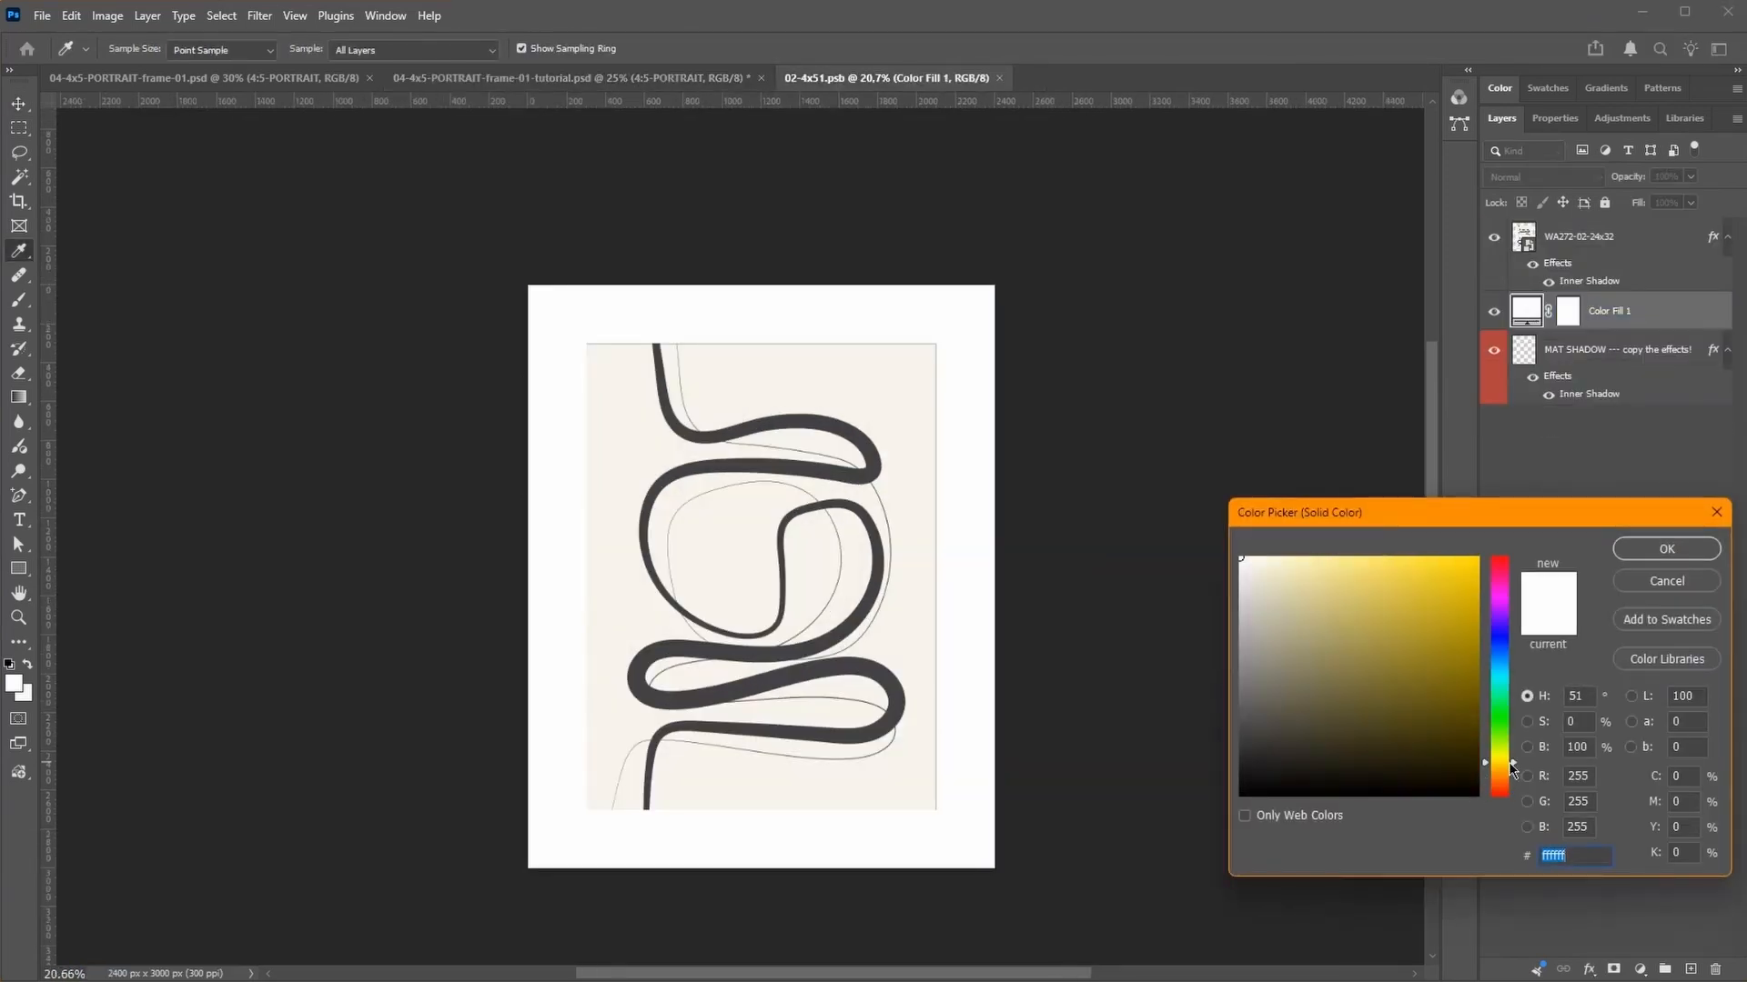
left_click_drag(1244, 560, 1222, 559)
left_click(1667, 549)
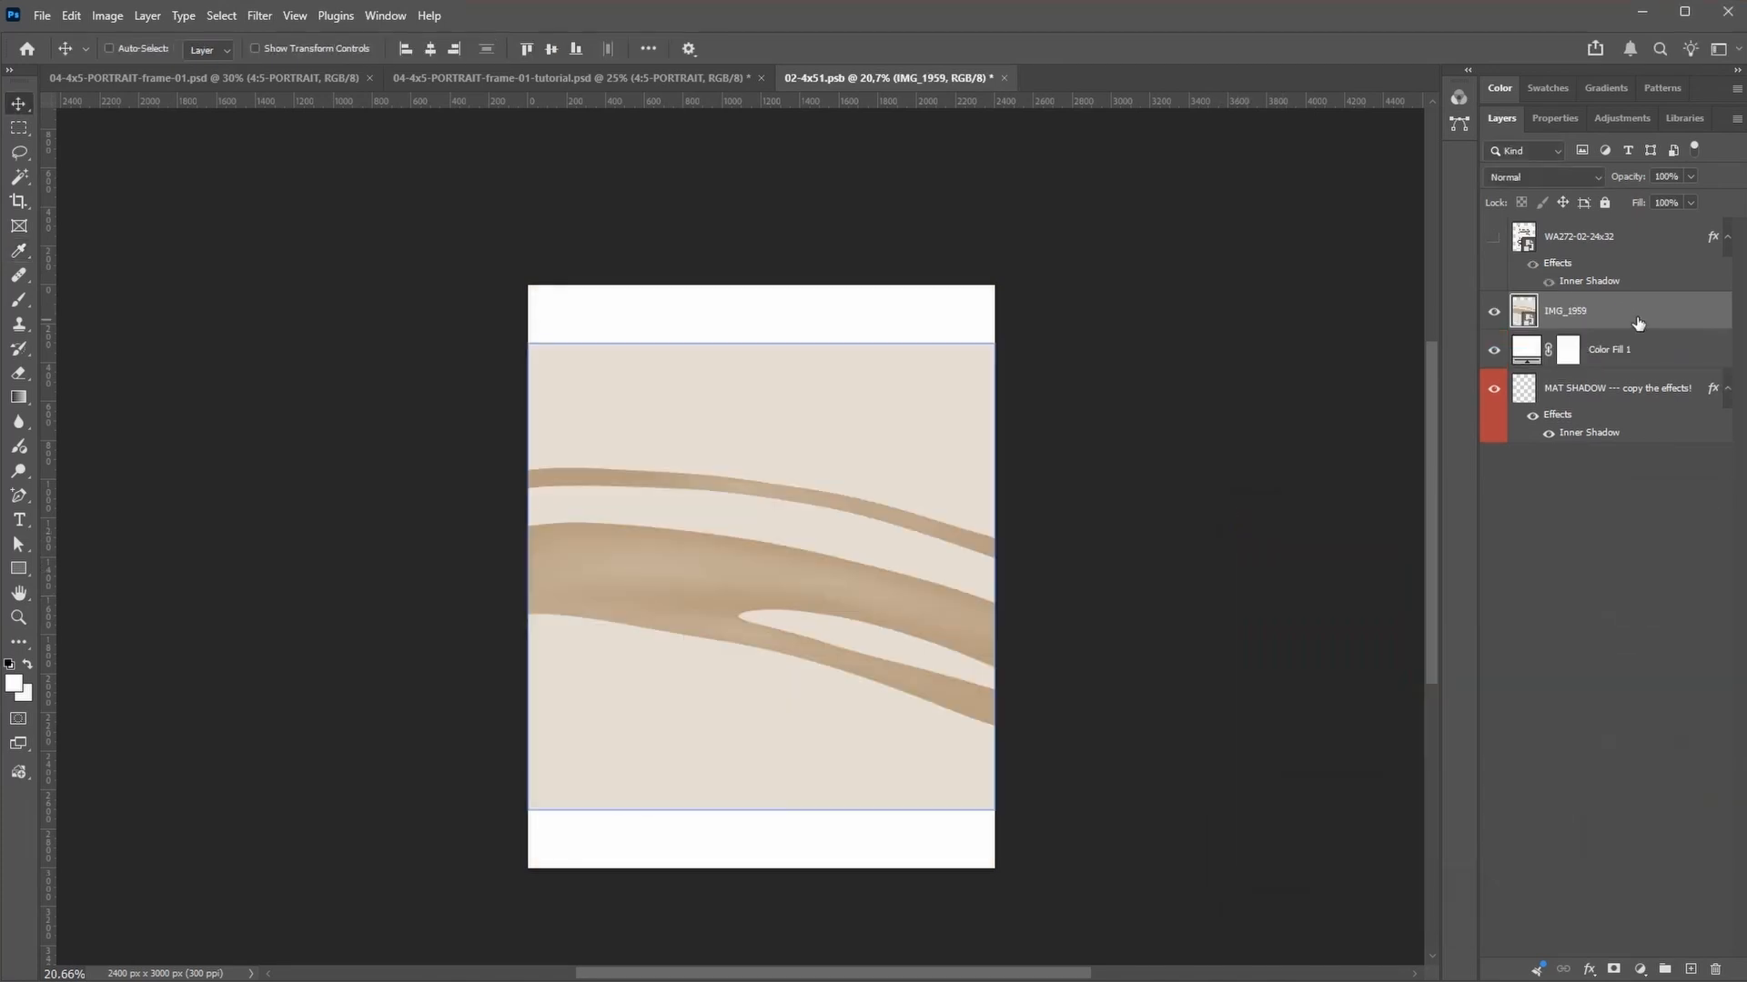
Step: Scale the IMG_1959 artwork to about five eighths of its size, add the MAT SHADOW inner shadow, and save to update the frame mockup
key("ctrl+t")
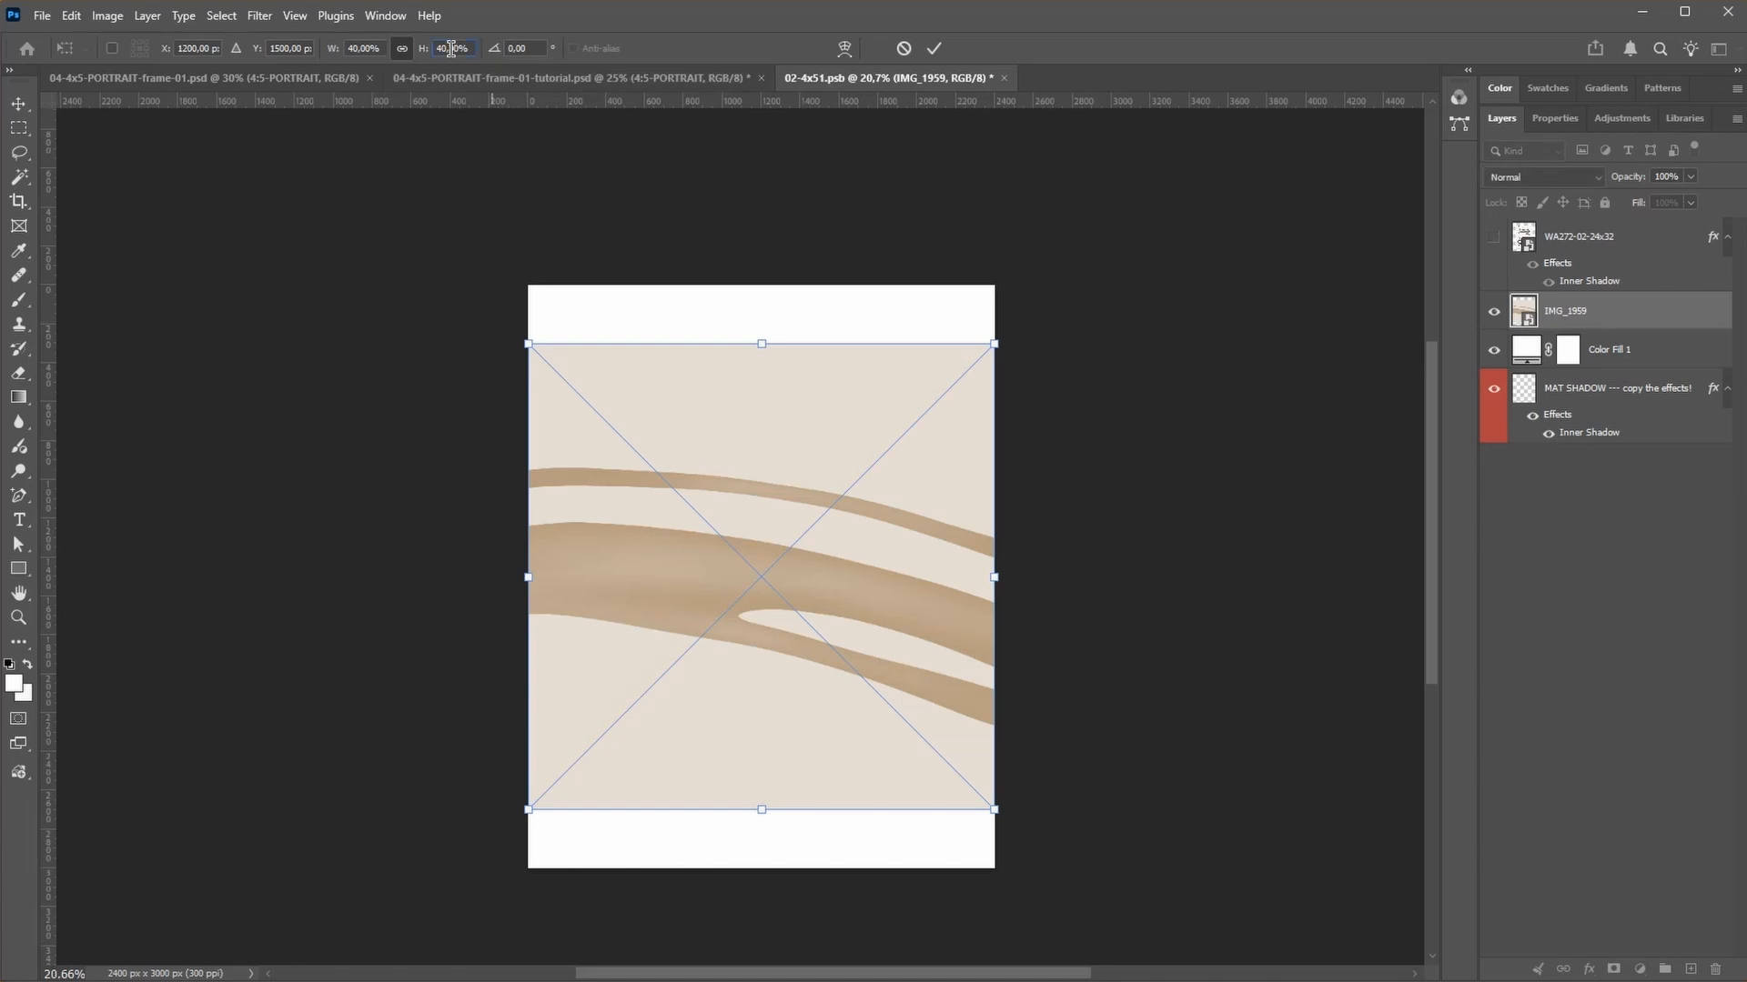
left_click(451, 49)
key("Return")
key("Return")
key("ctrl+s")
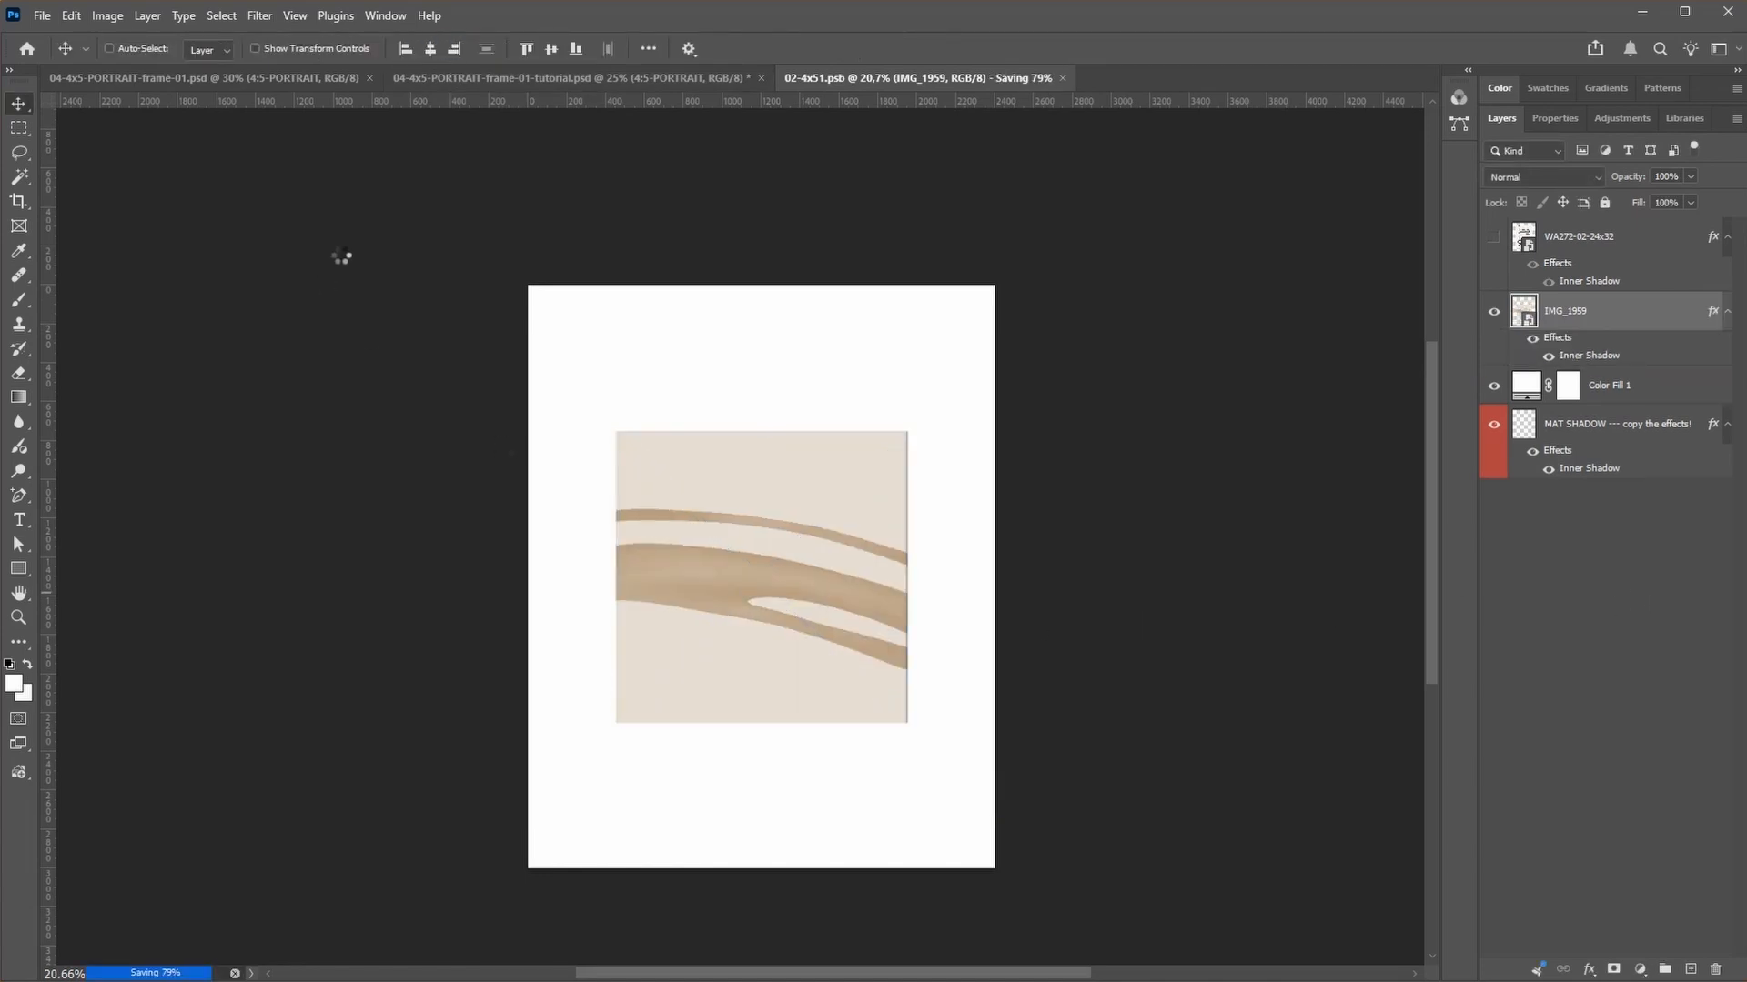
left_click(571, 78)
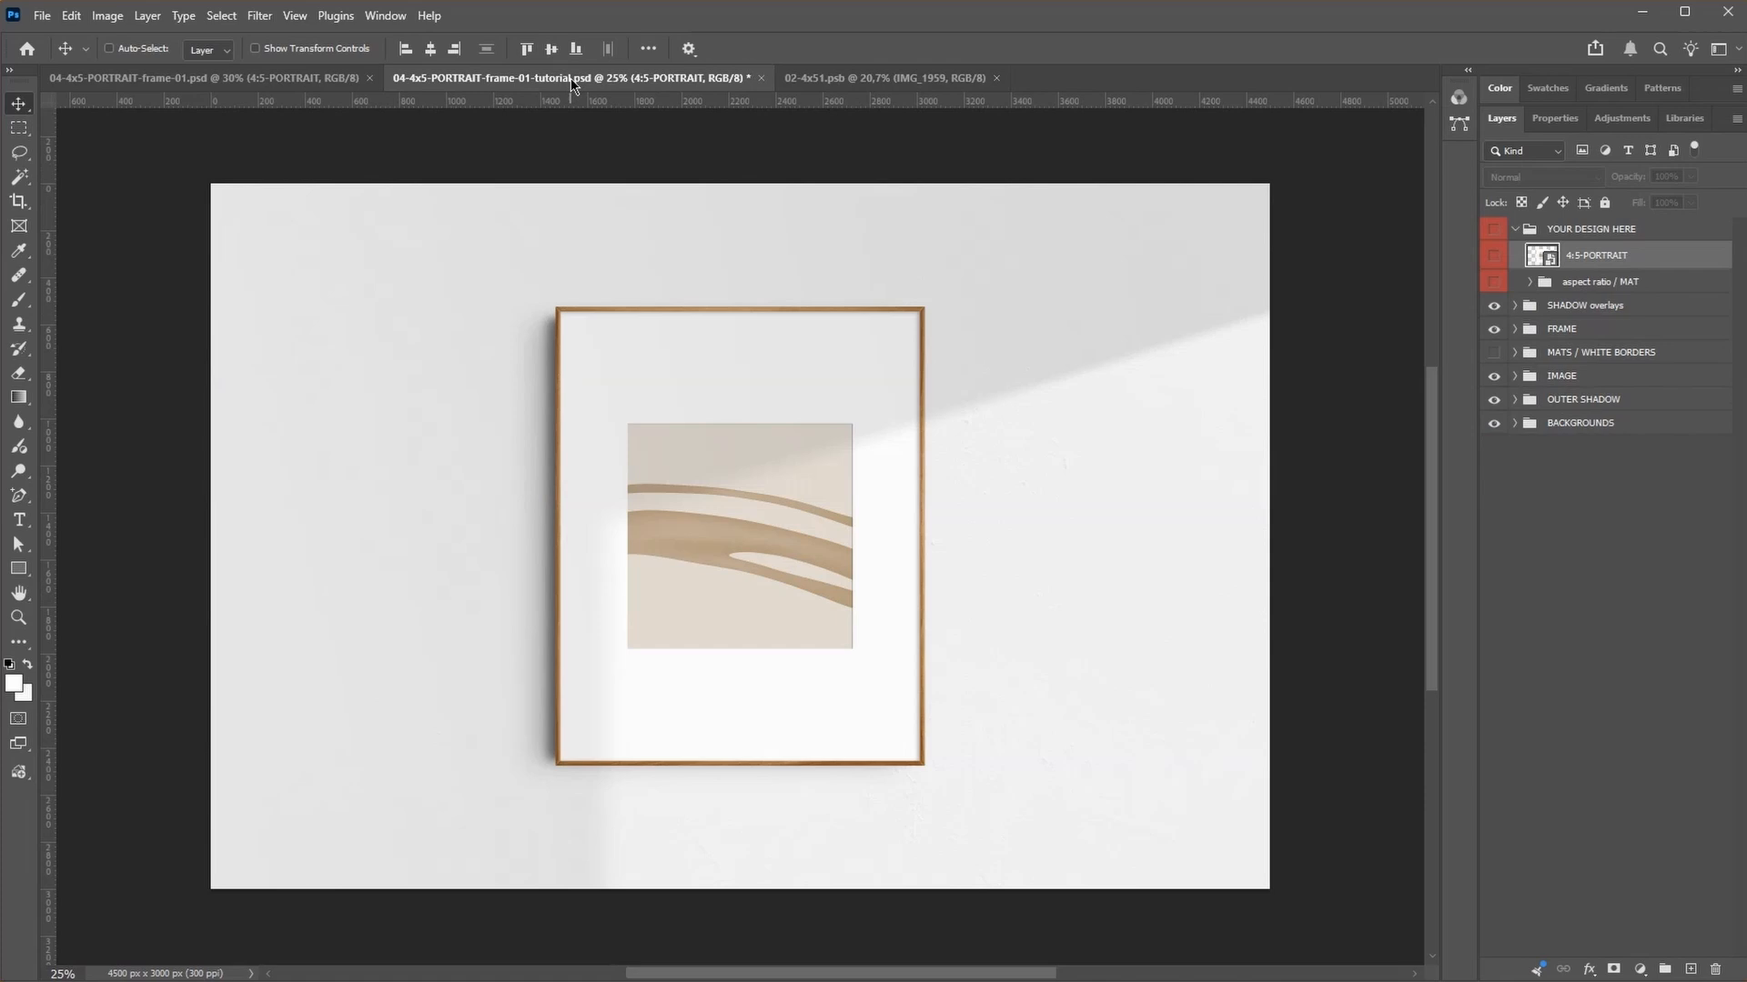
Step: Place two vertical and two horizontal guides in the smart object along the four edges of the IMG_1959 artwork, with the left one at 450 px
left_click(800, 79)
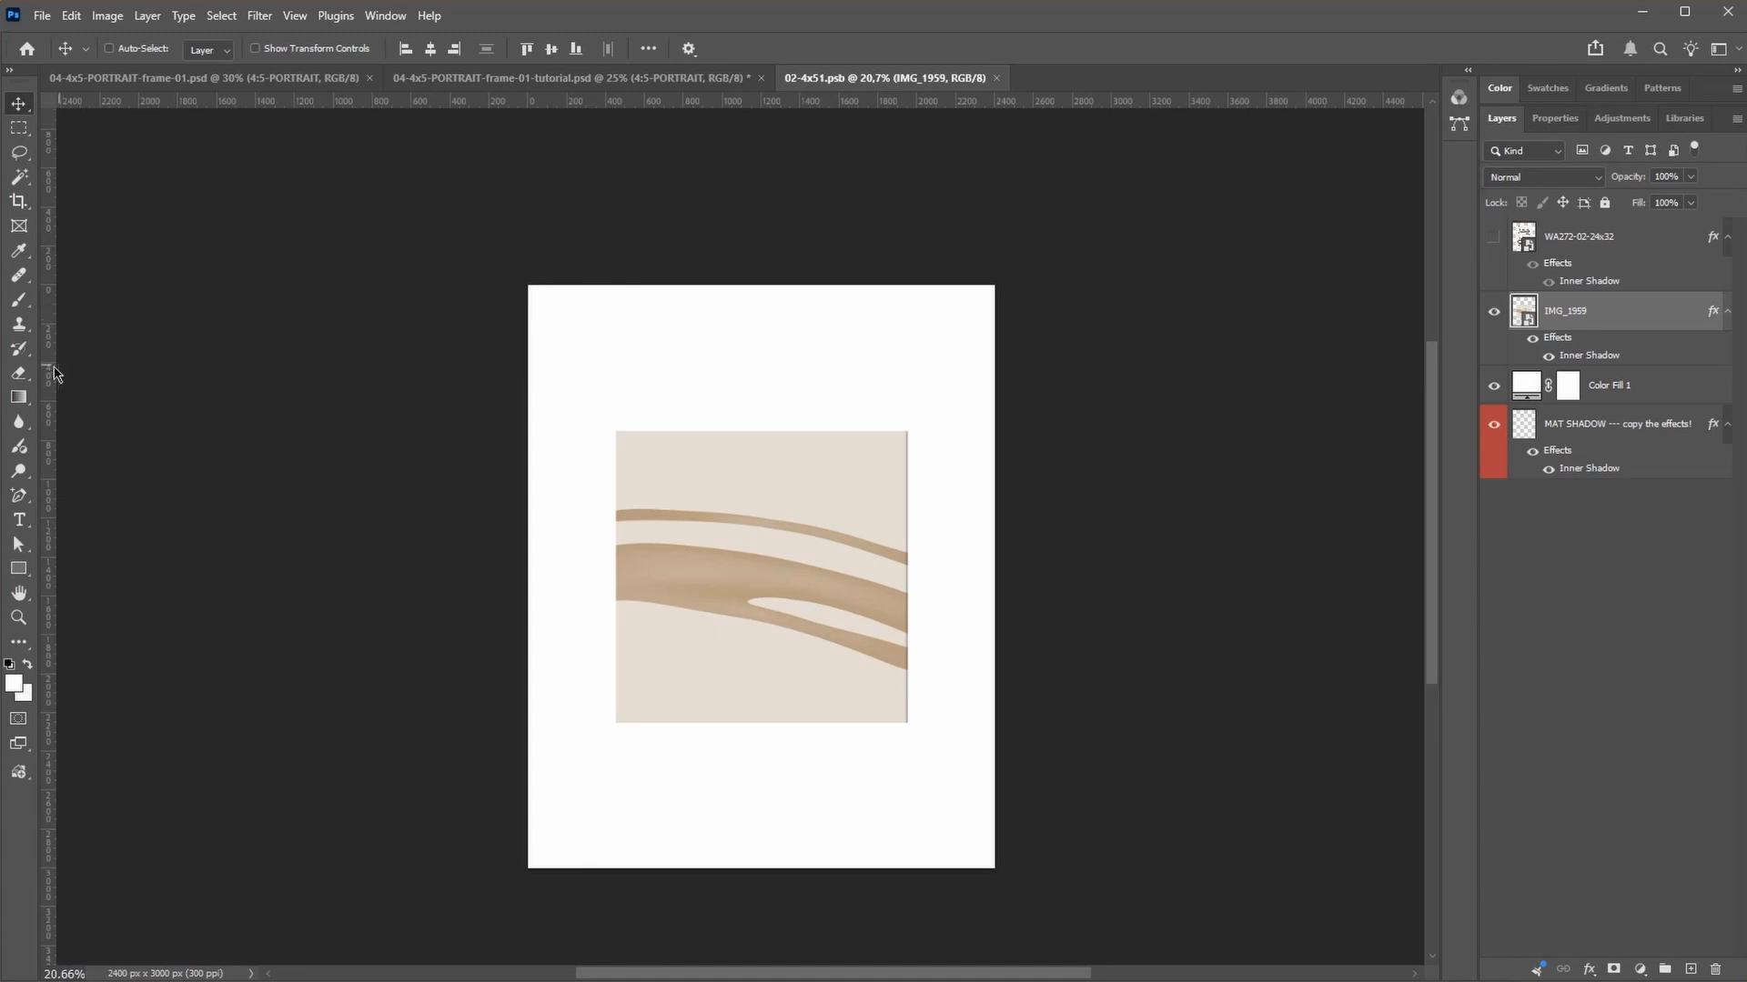
left_click_drag(50, 378, 616, 456)
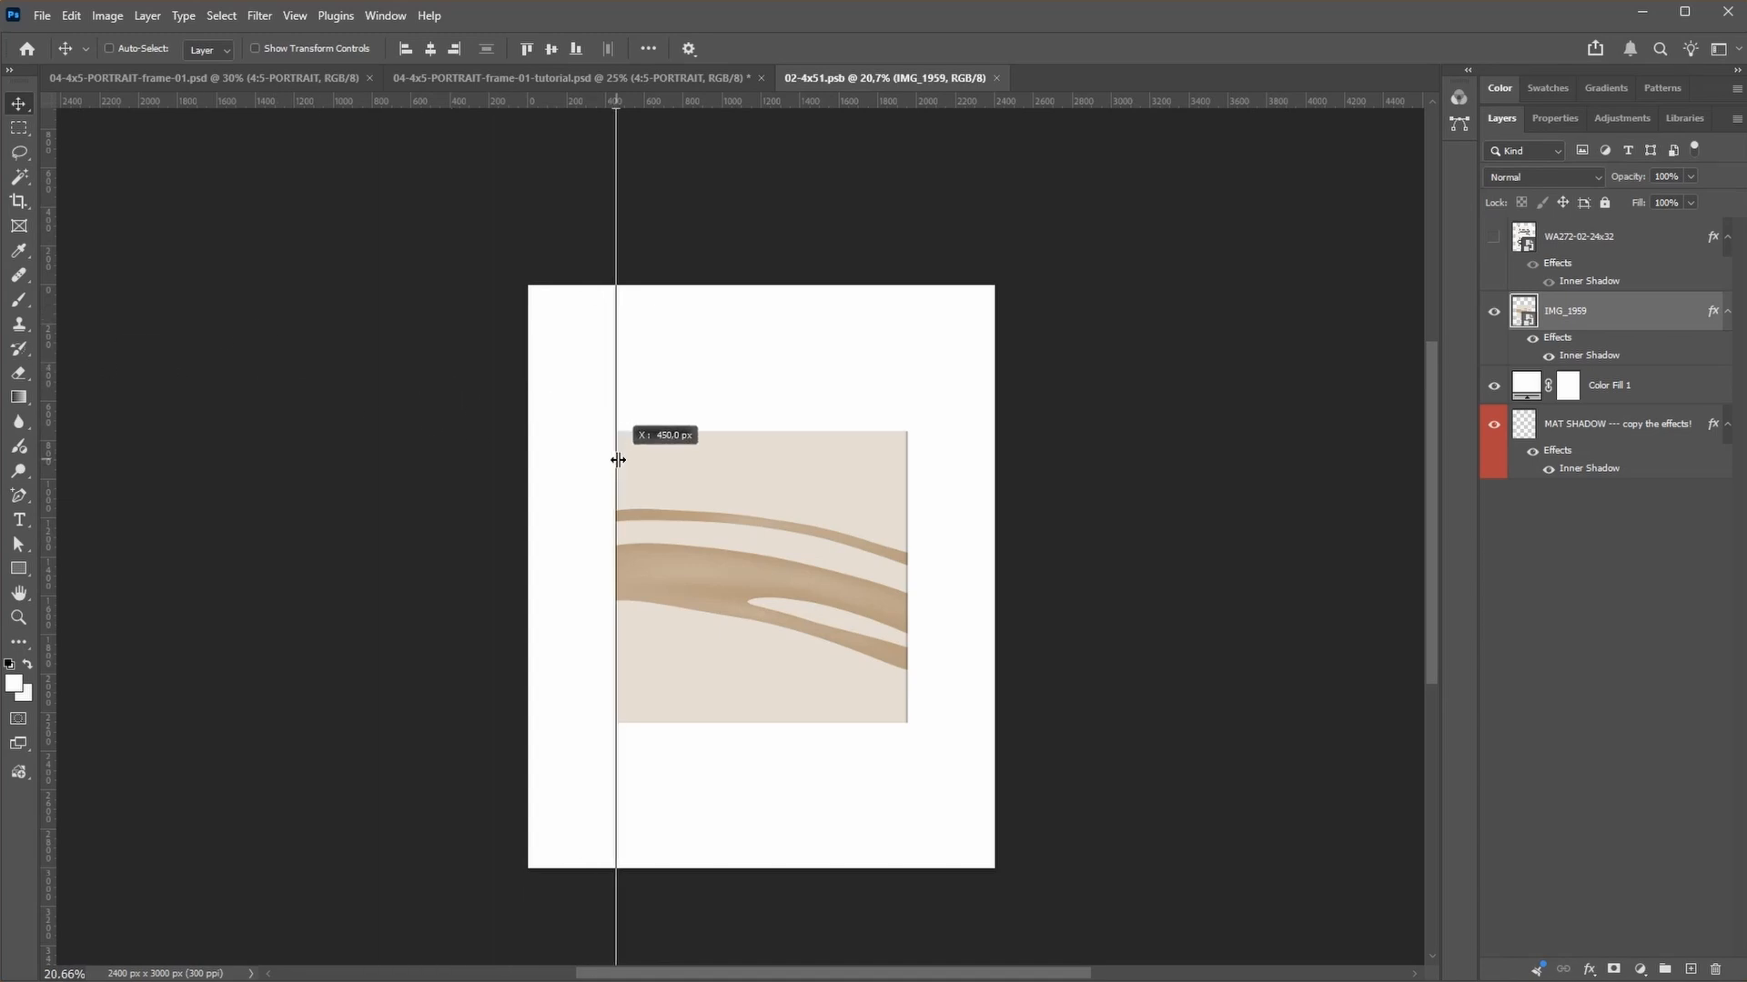
left_click_drag(51, 429, 907, 491)
left_click_drag(762, 109, 751, 431)
left_click_drag(771, 103, 764, 723)
left_click(1623, 729)
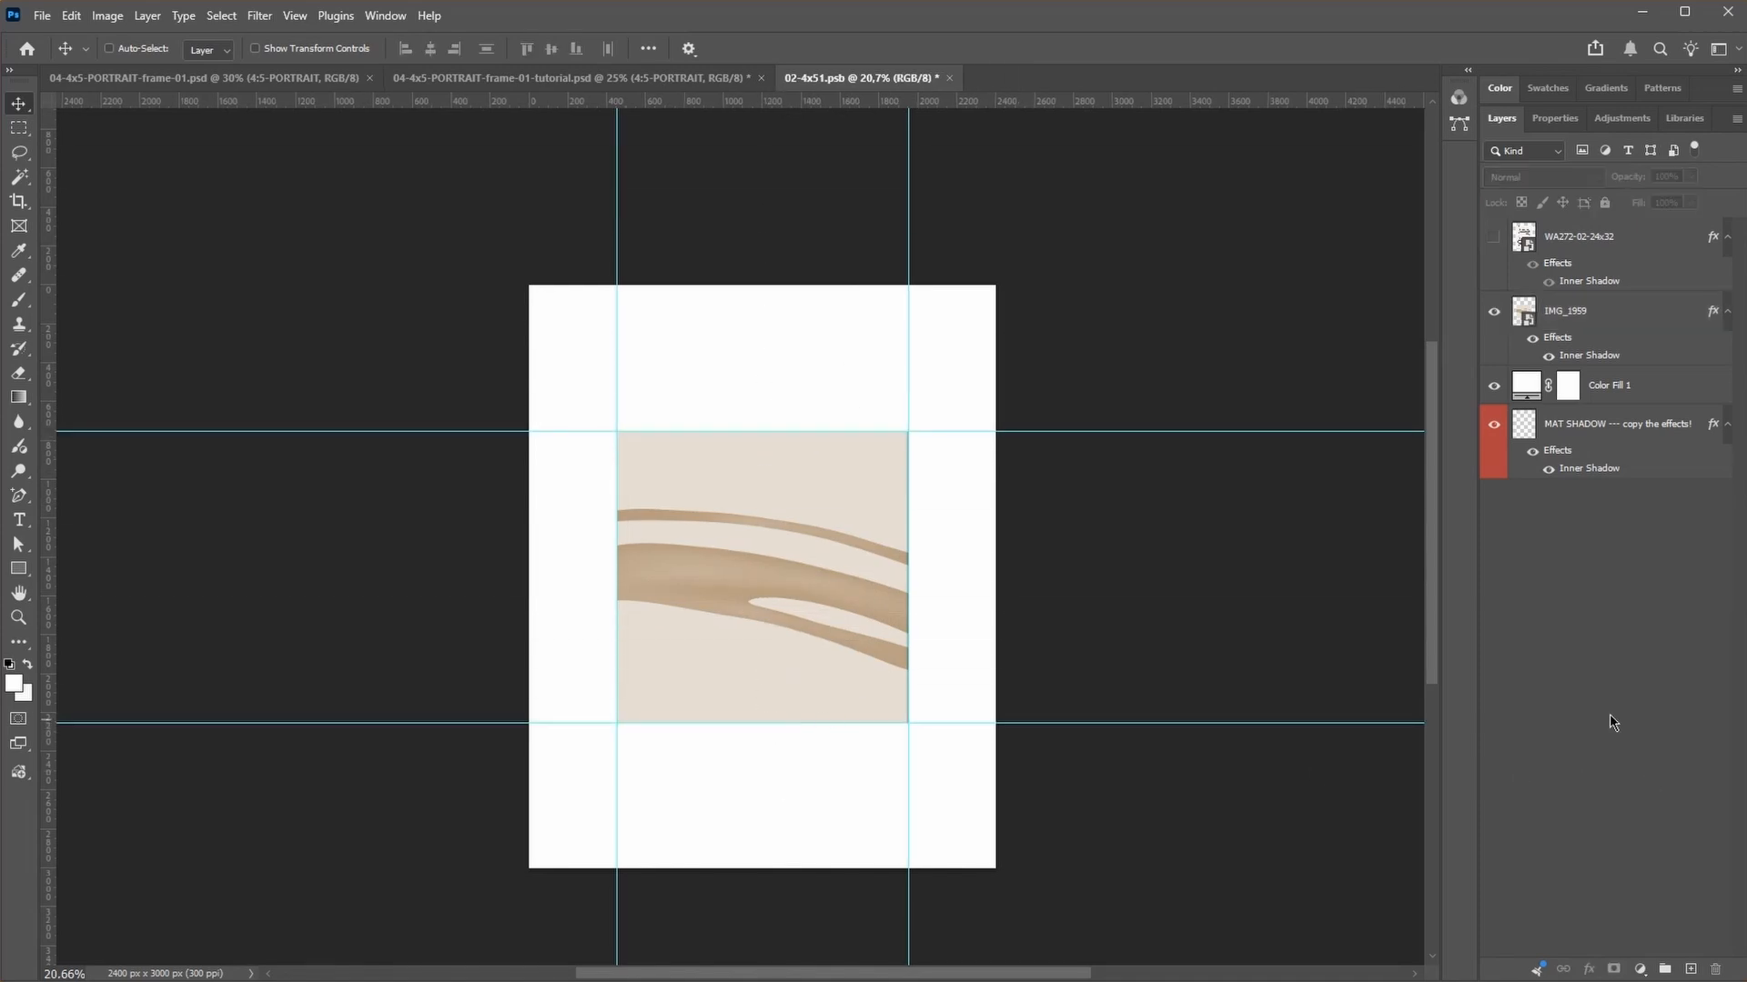
Step: Hide the IMG_1959 layer, show the WA272-02-24x32 artwork, and place guides along its four edges
left_click(1597, 245)
left_click(1493, 311)
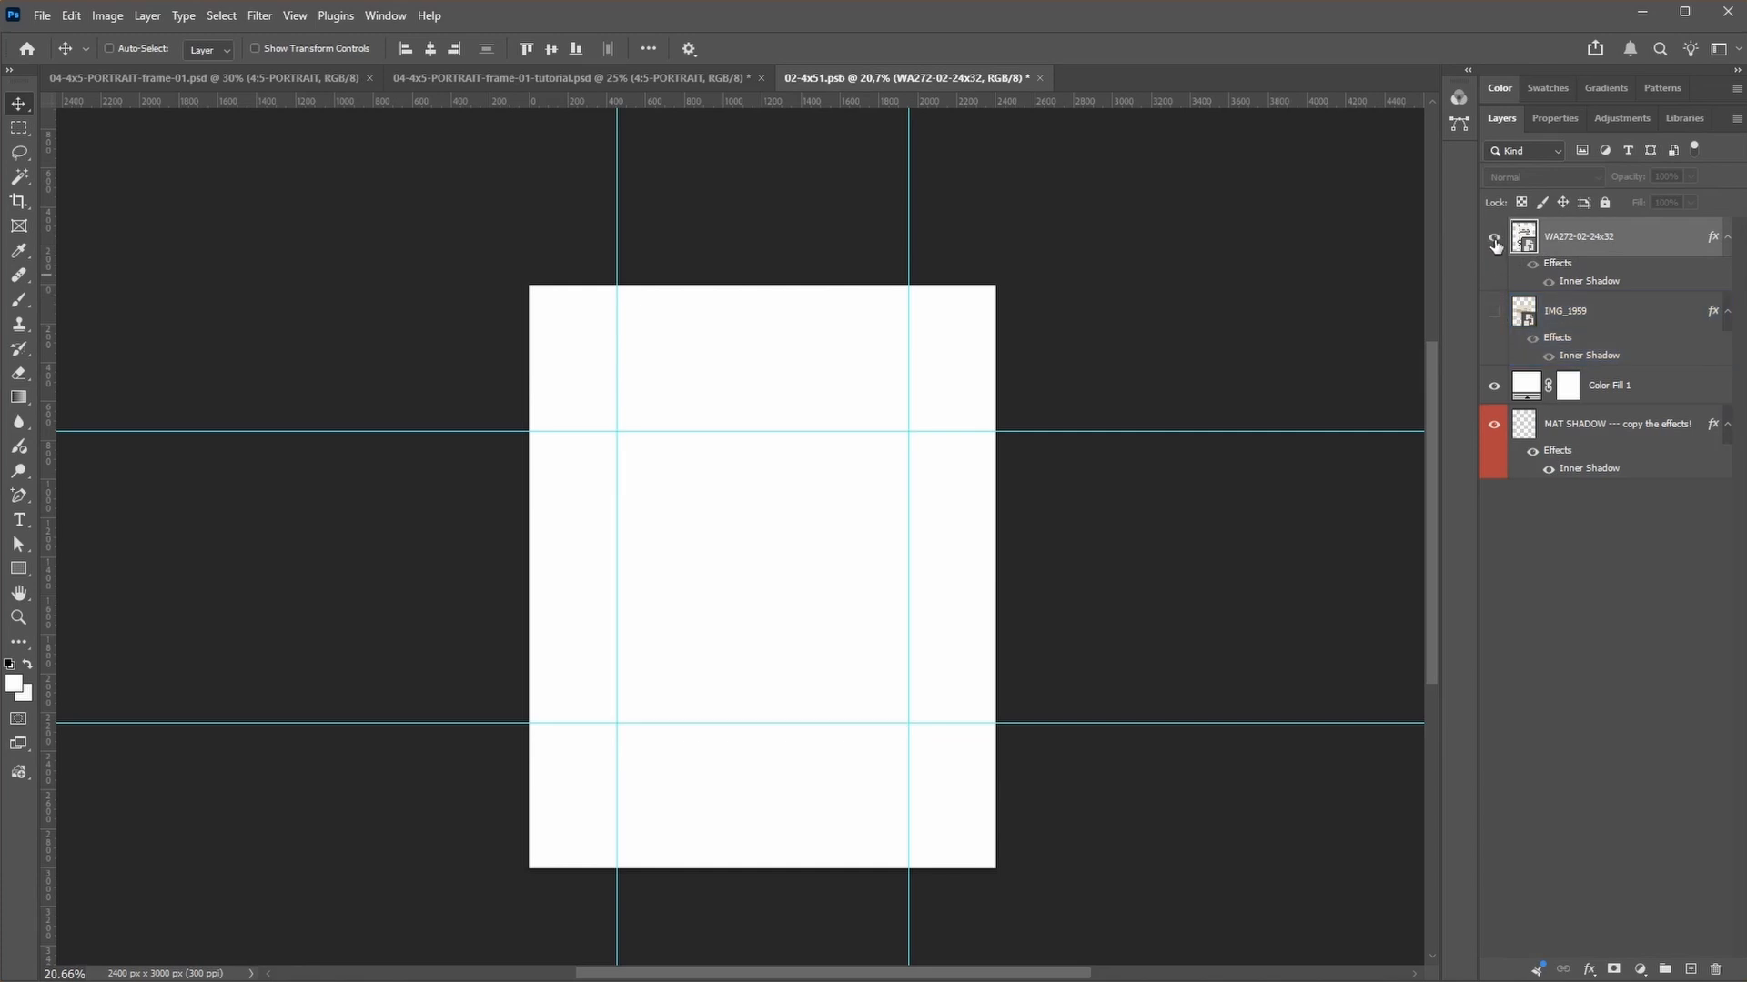
left_click(1493, 237)
left_click_drag(736, 100, 707, 809)
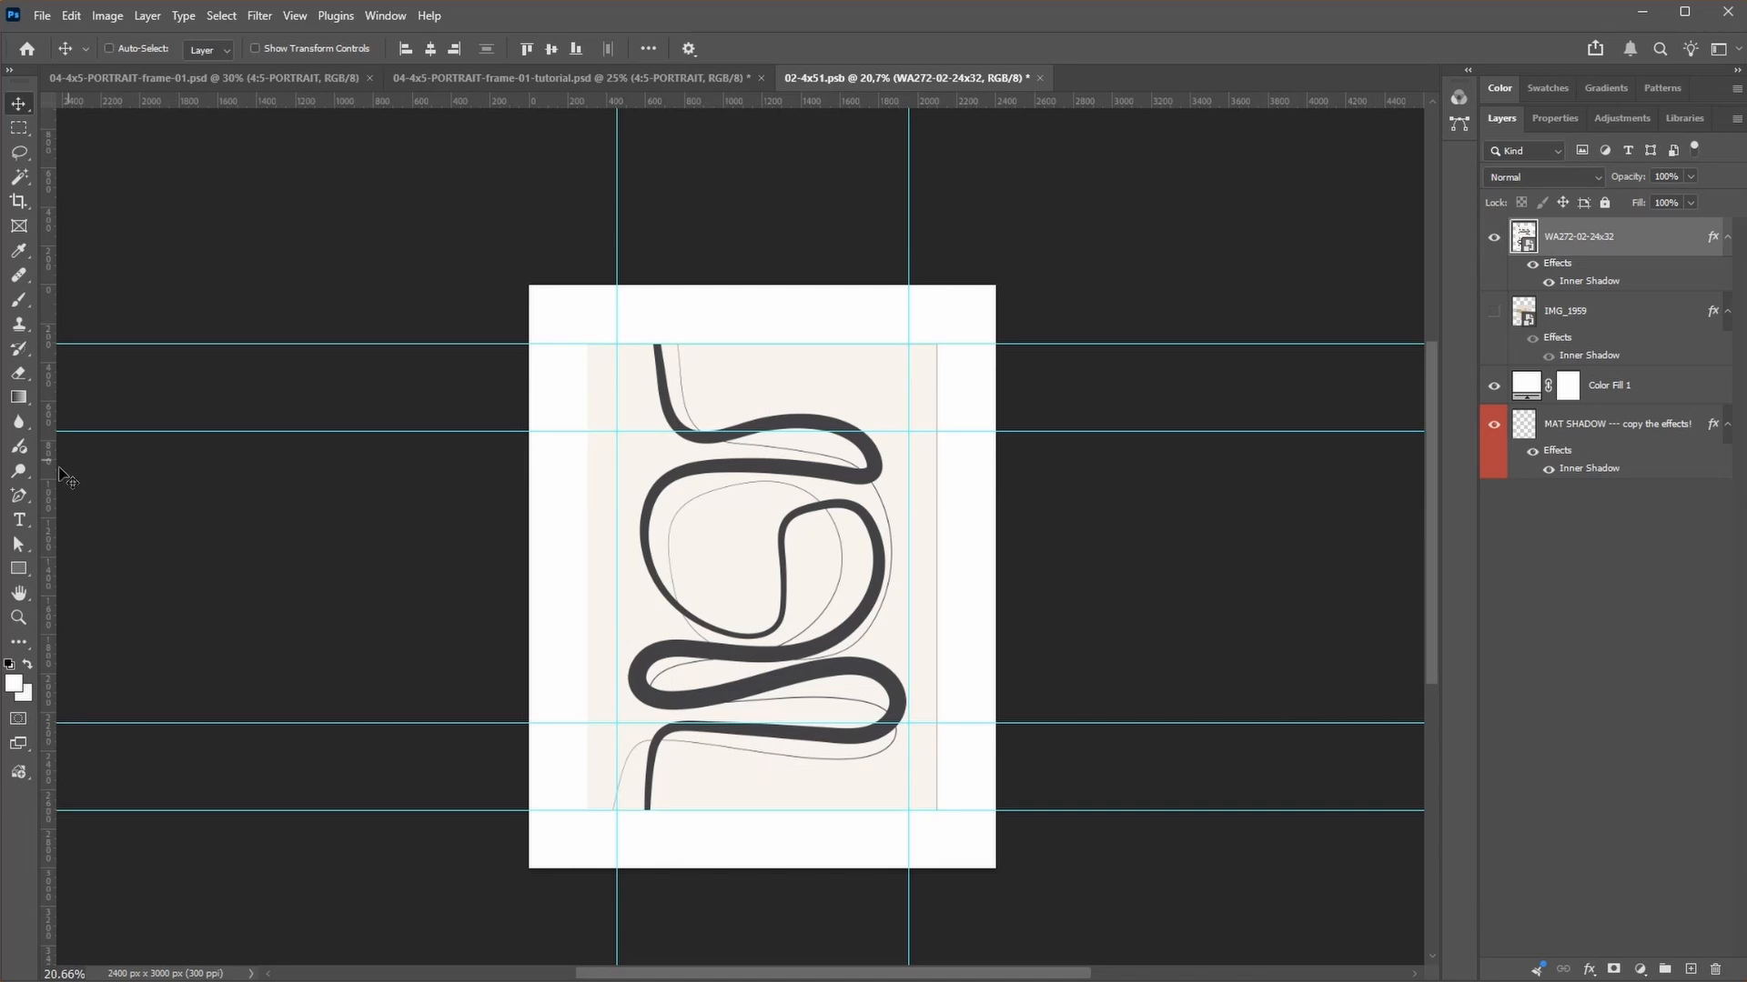
left_click_drag(52, 491, 588, 587)
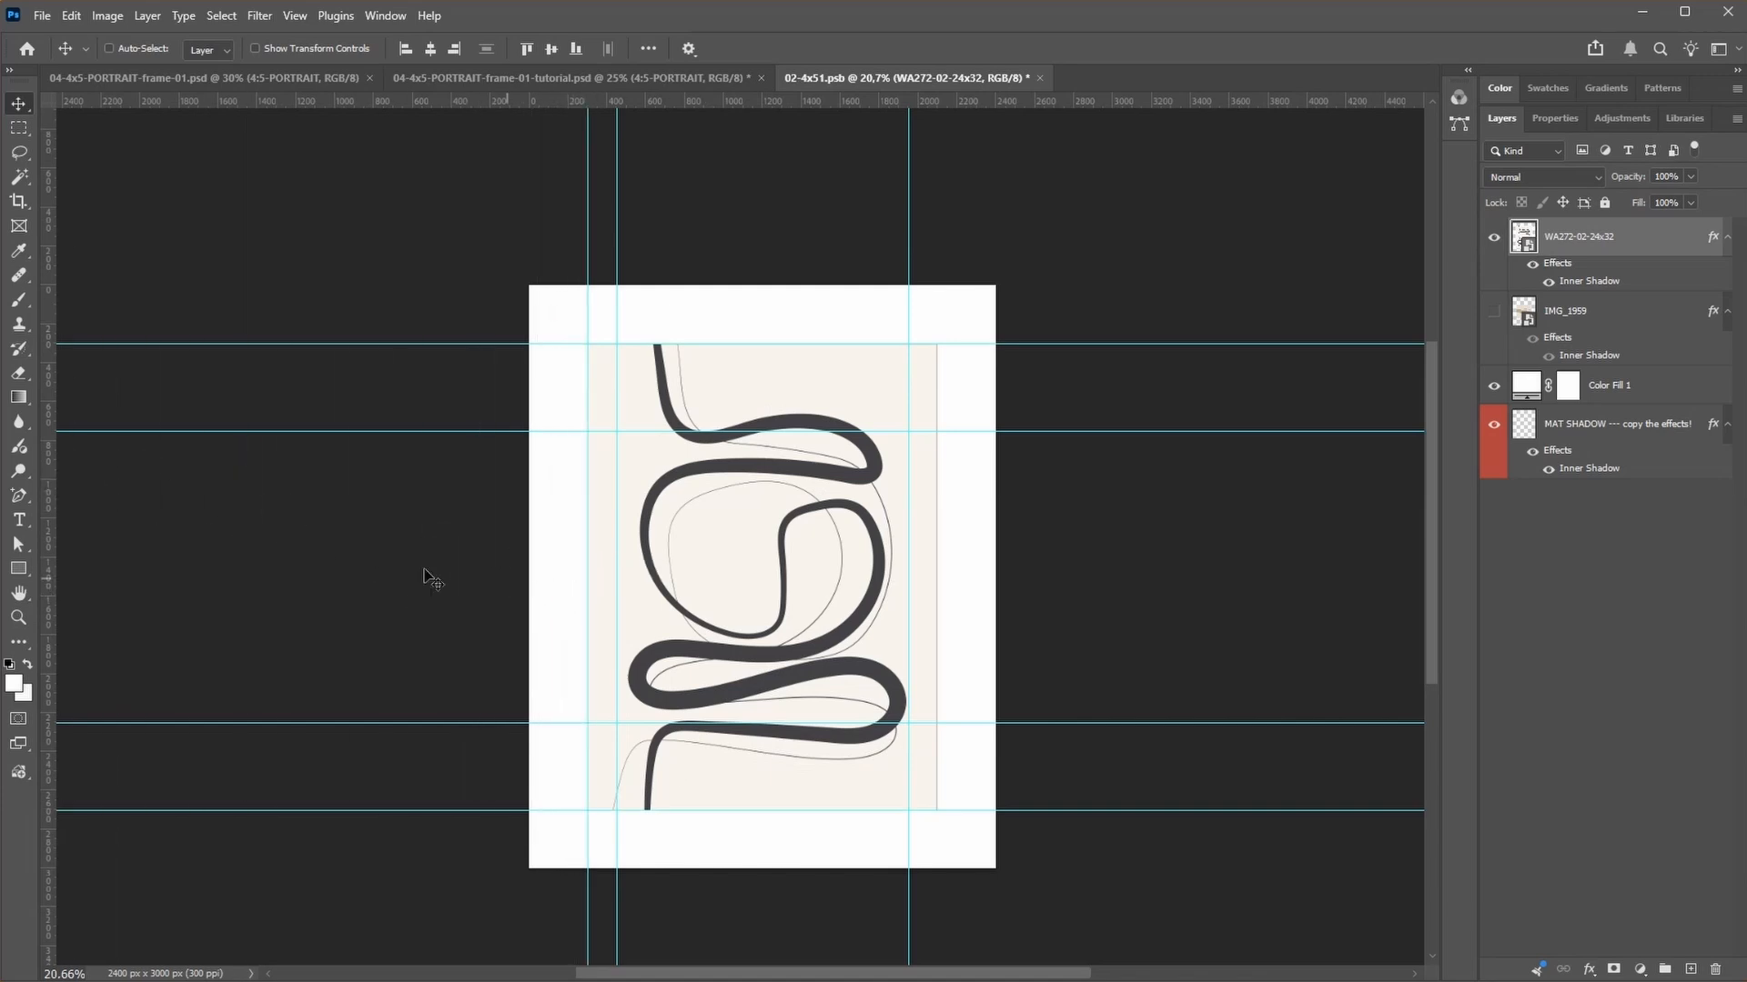
left_click_drag(48, 538, 938, 634)
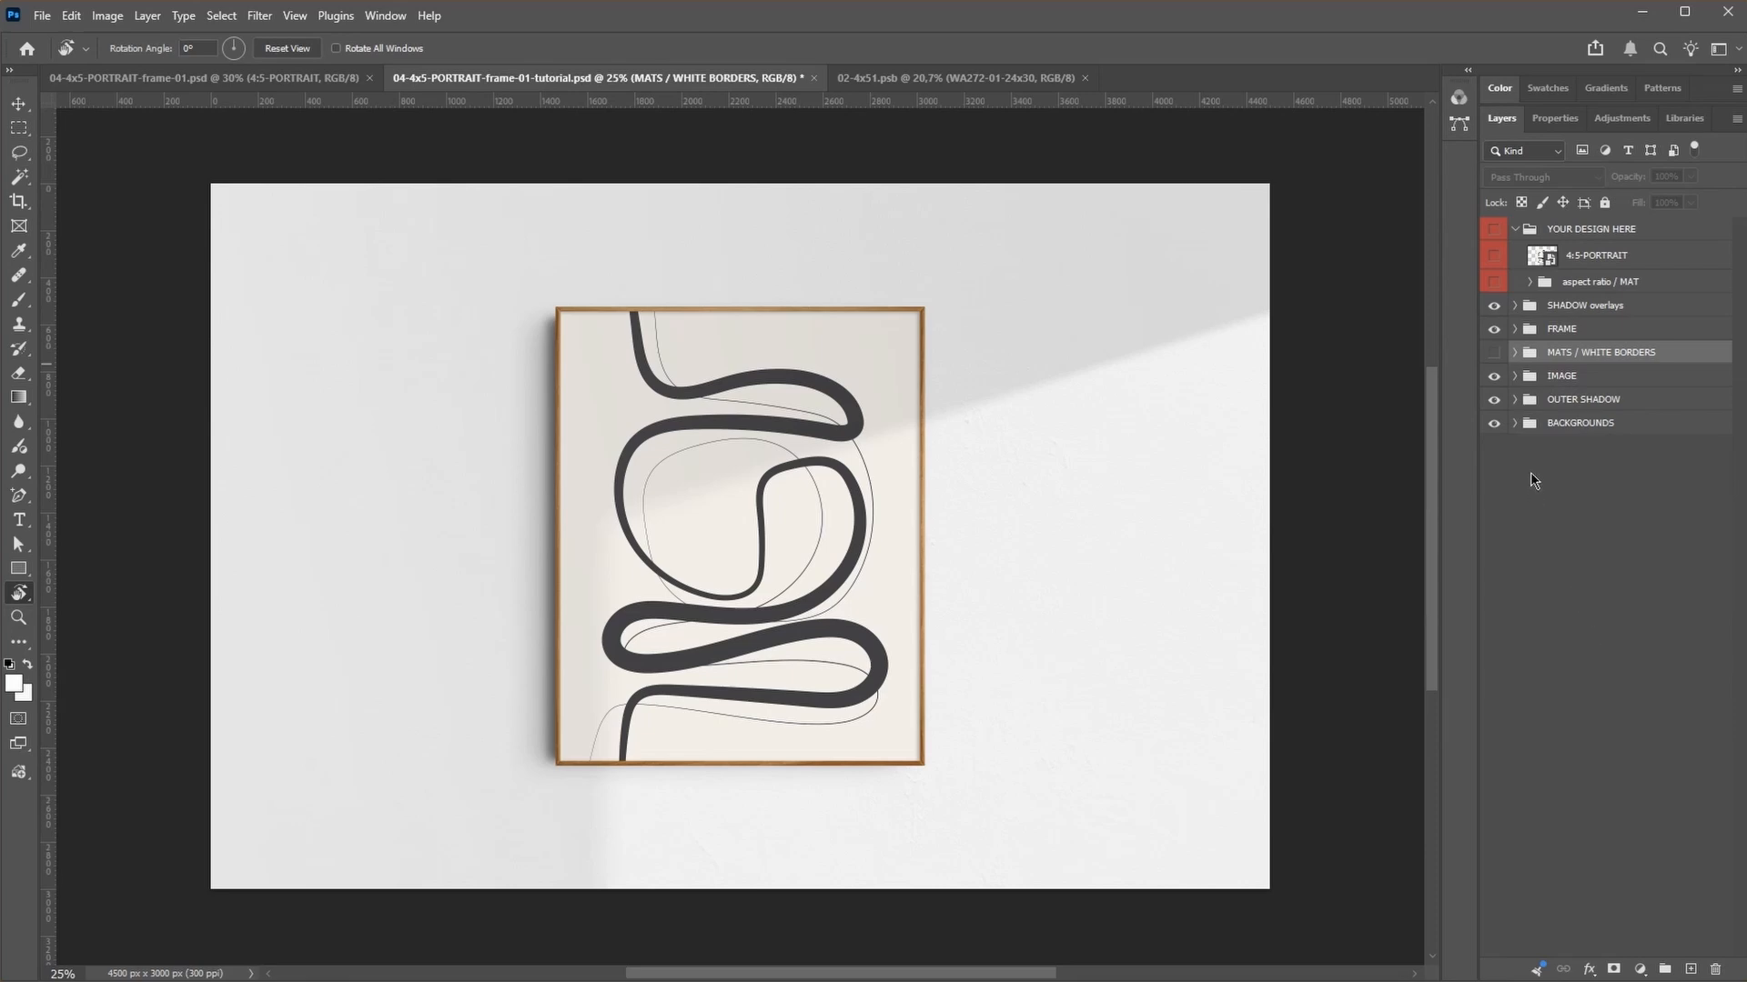
Step: Open the MATS / WHITE BORDERS group in the frame mockup and examine the layers inside its MAT 01 group
left_click(1515, 353)
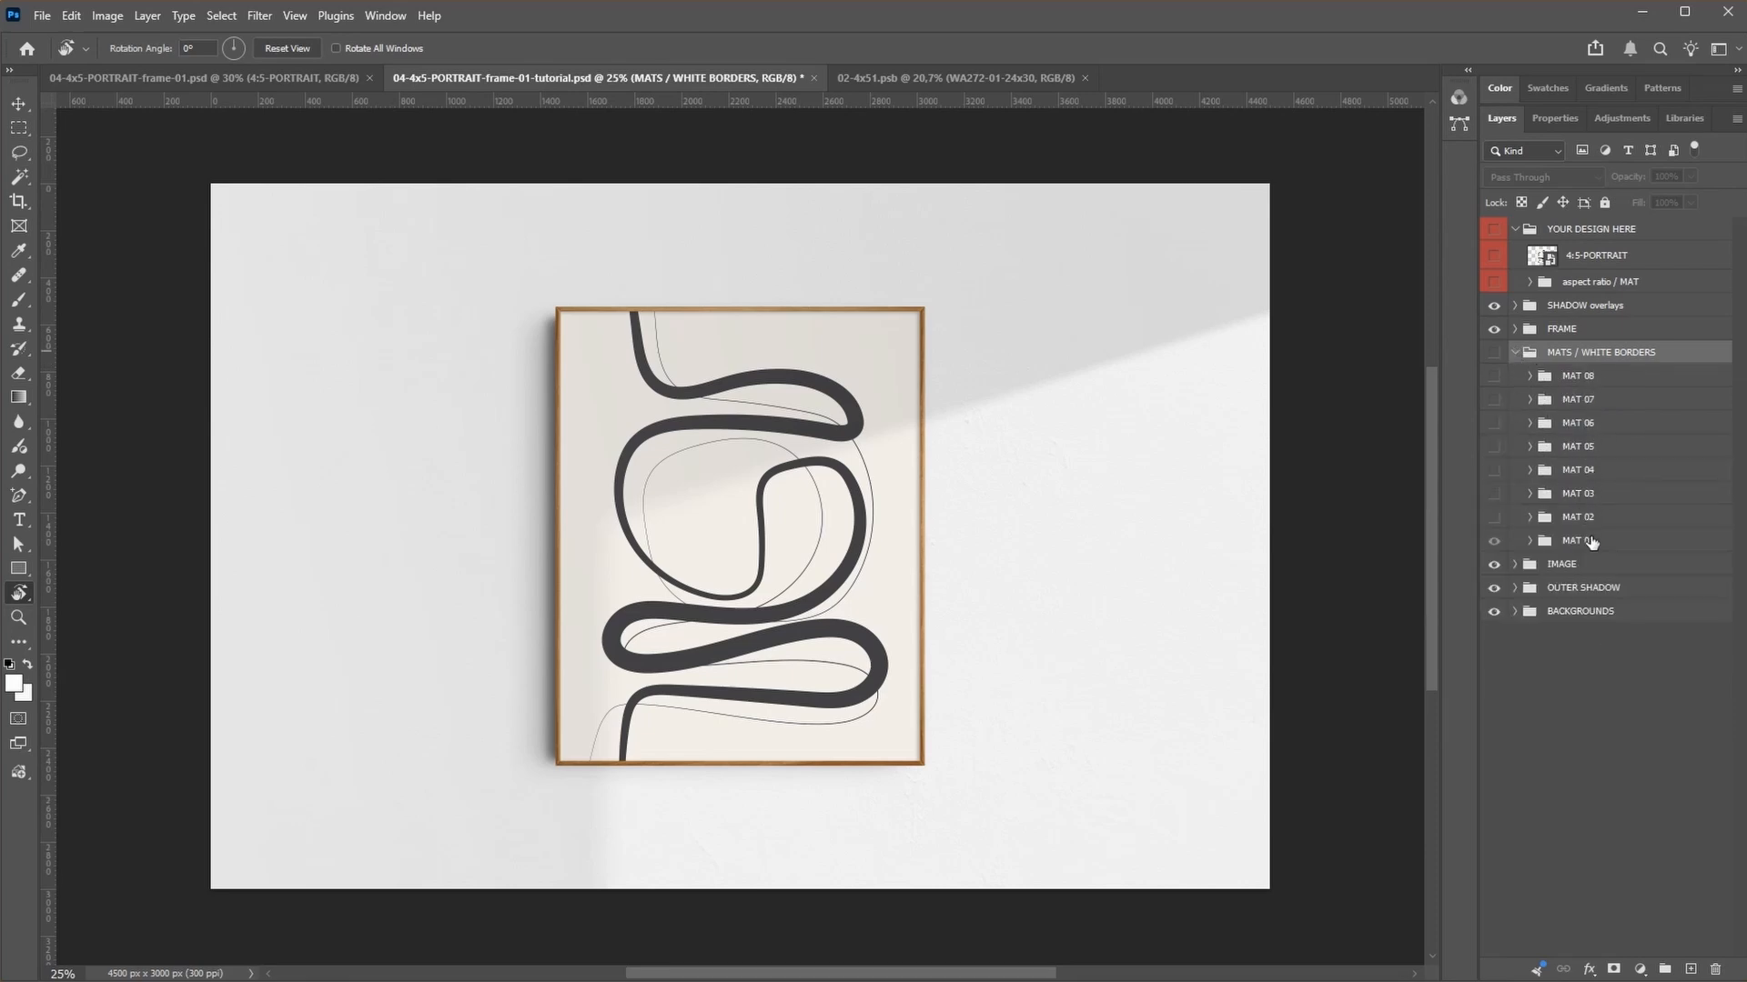
left_click(1530, 541)
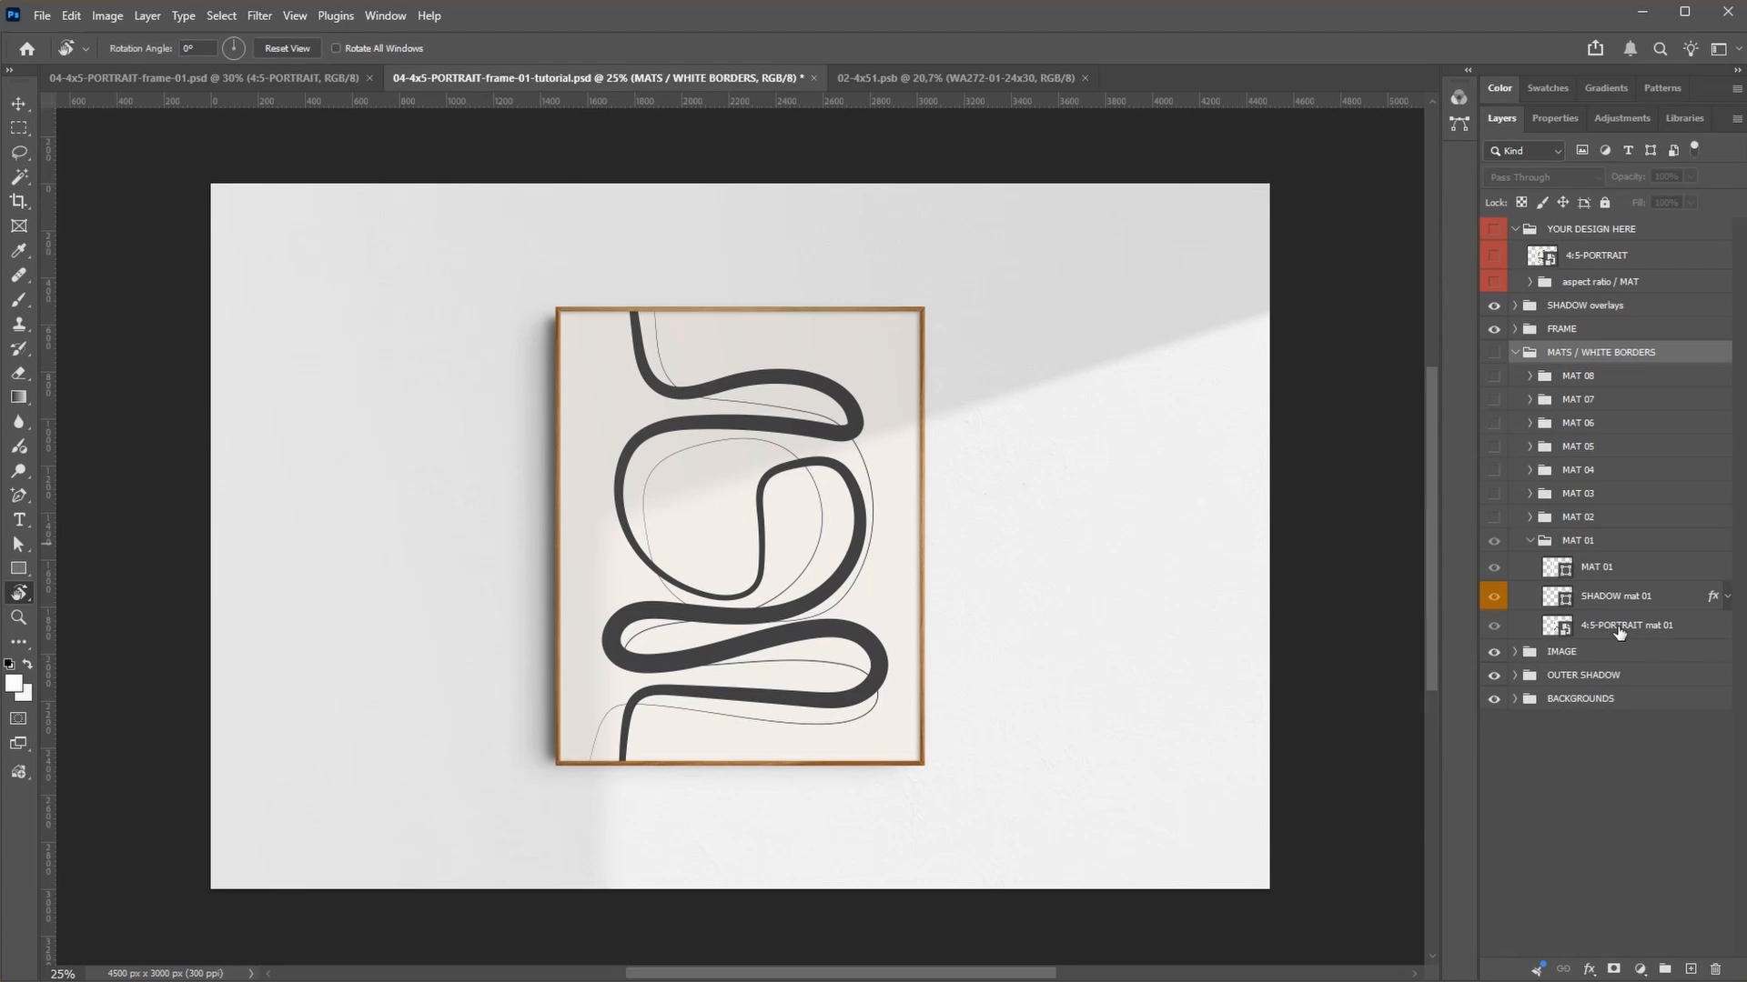
left_click(1531, 542)
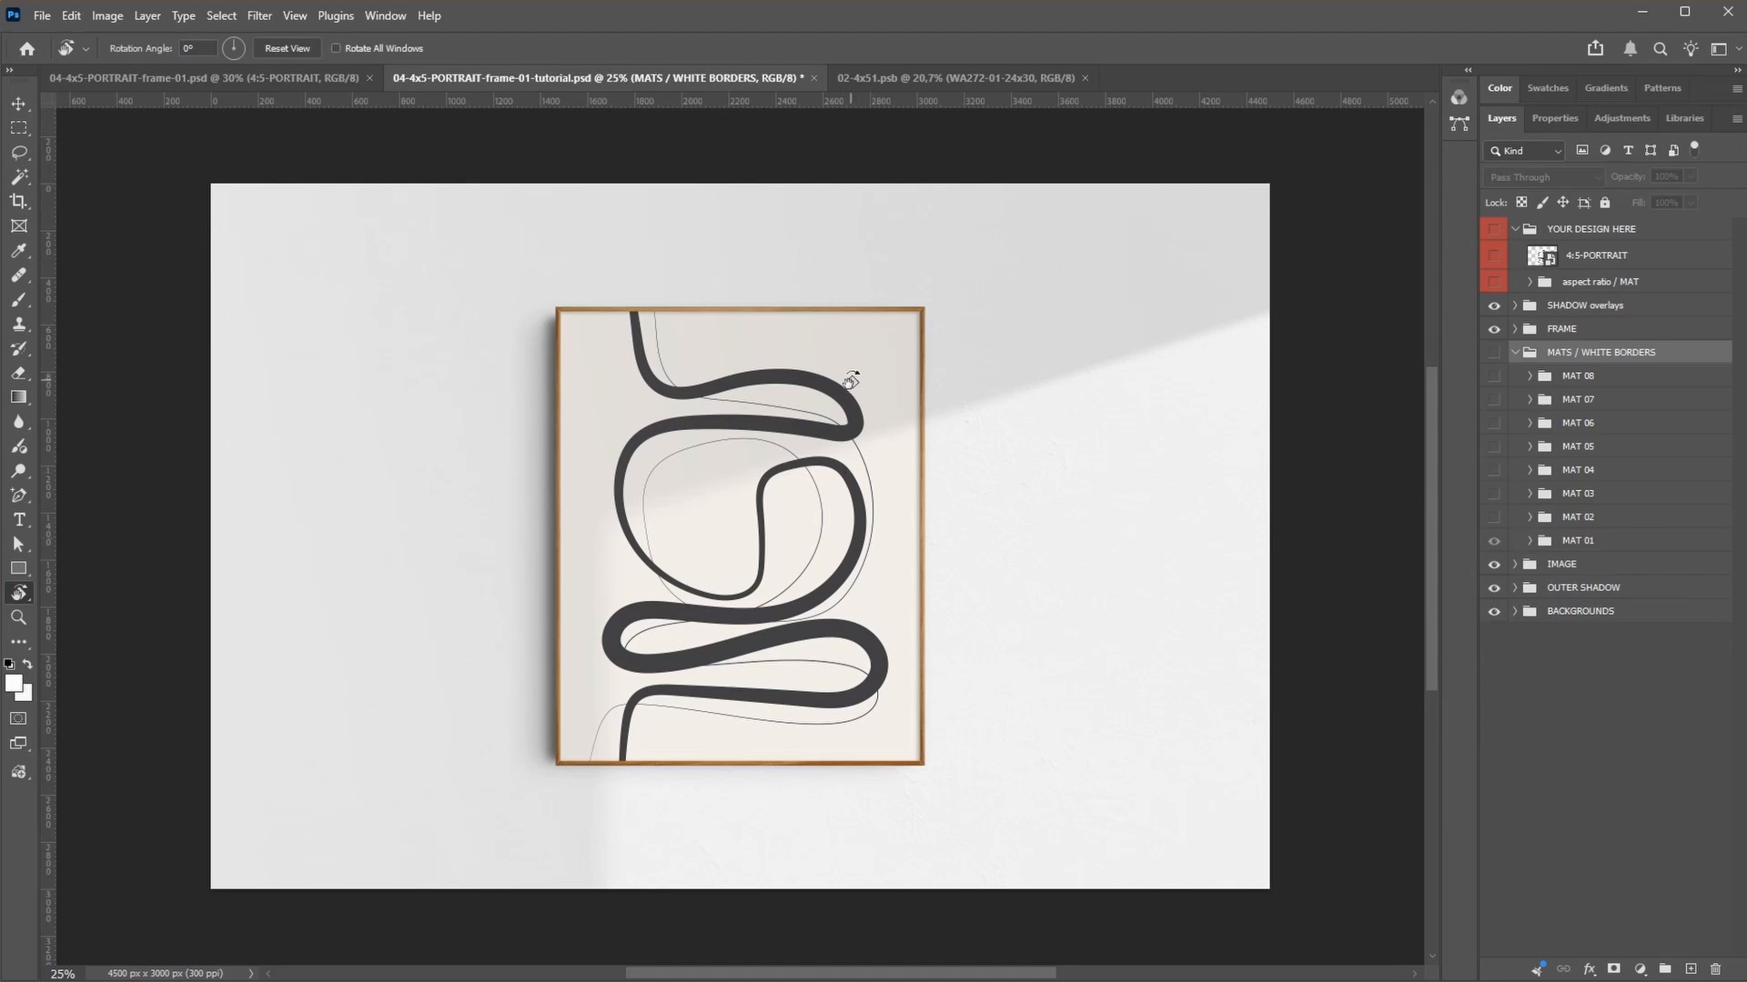
Step: Make the MATS / WHITE BORDERS group visible and turn on its MAT 02 and MAT 03 groups
left_click(1494, 352)
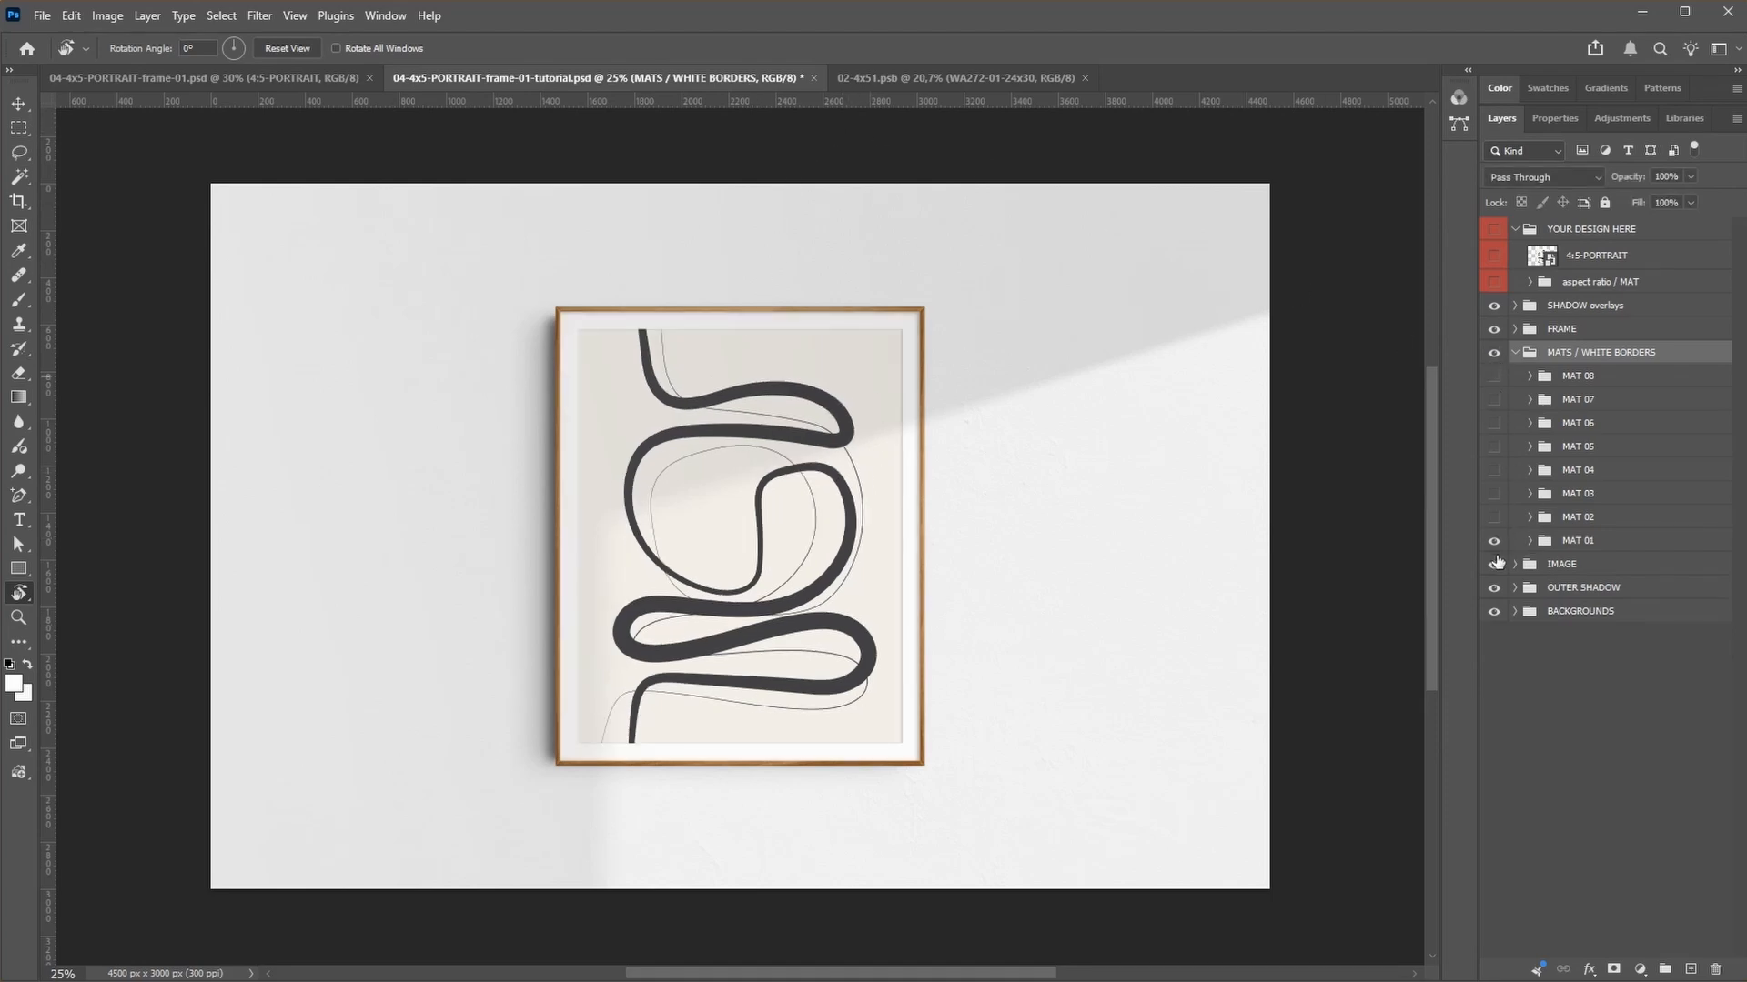
mouse_move(1497, 514)
left_mouse_down()
mouse_move(1497, 476)
mouse_move(1497, 496)
left_mouse_up()
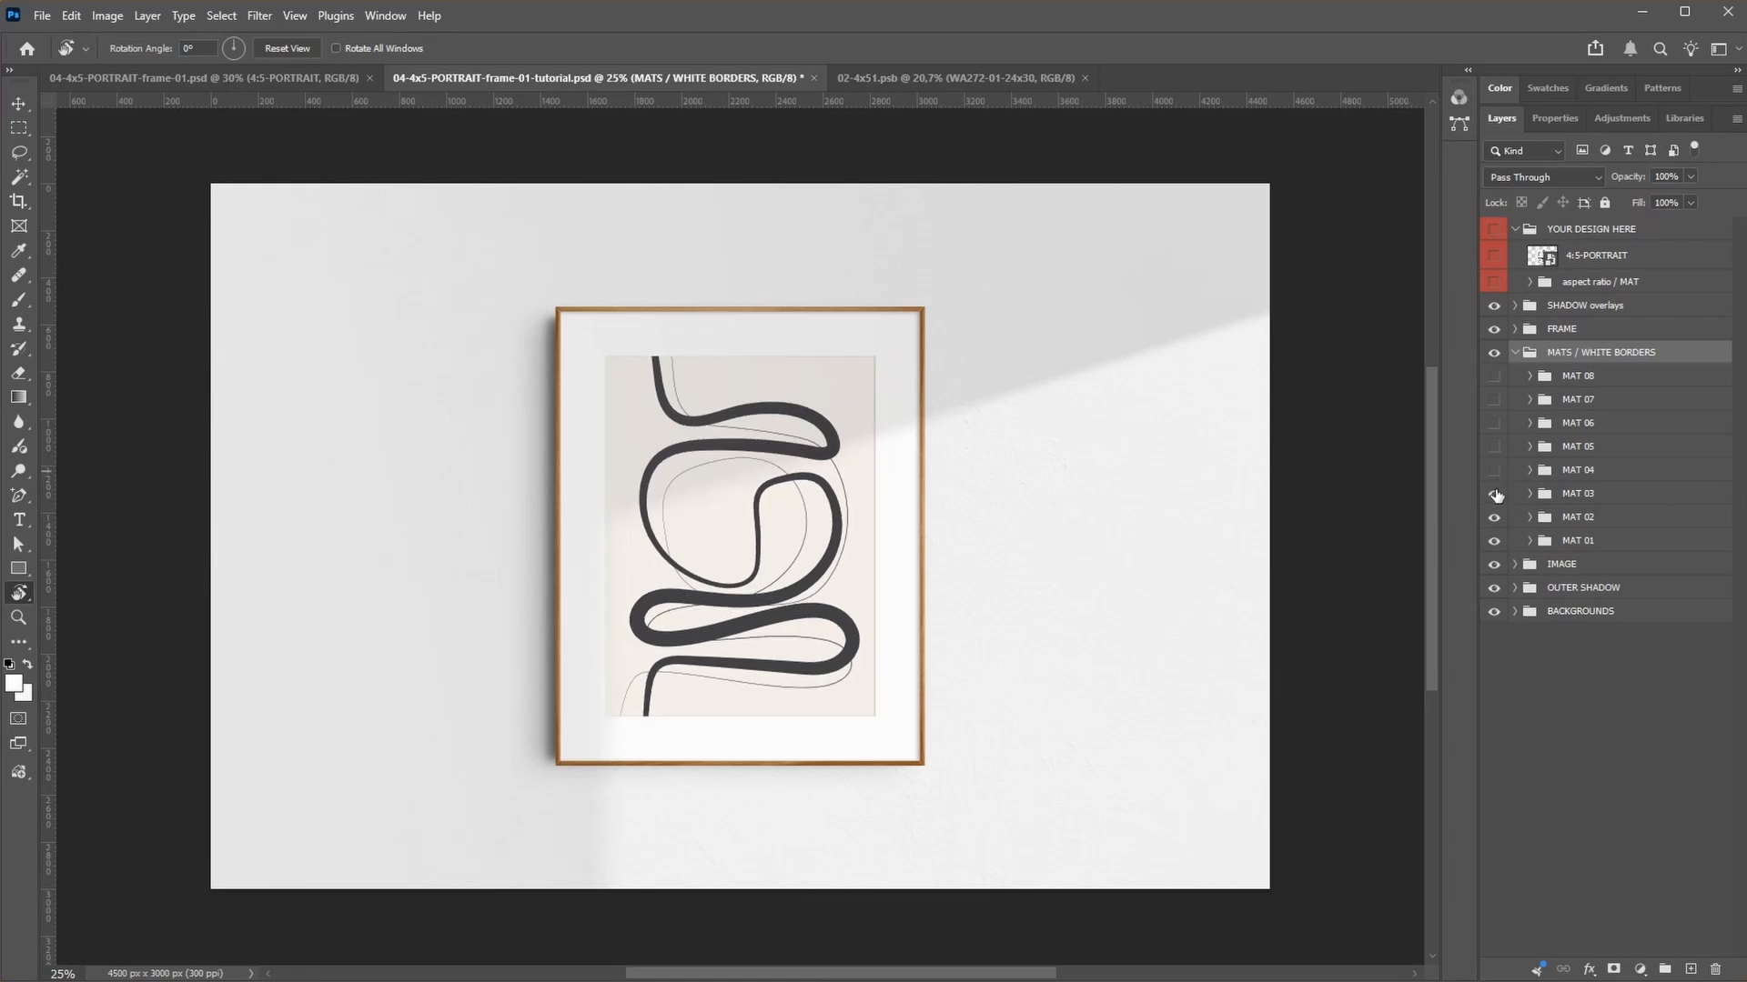